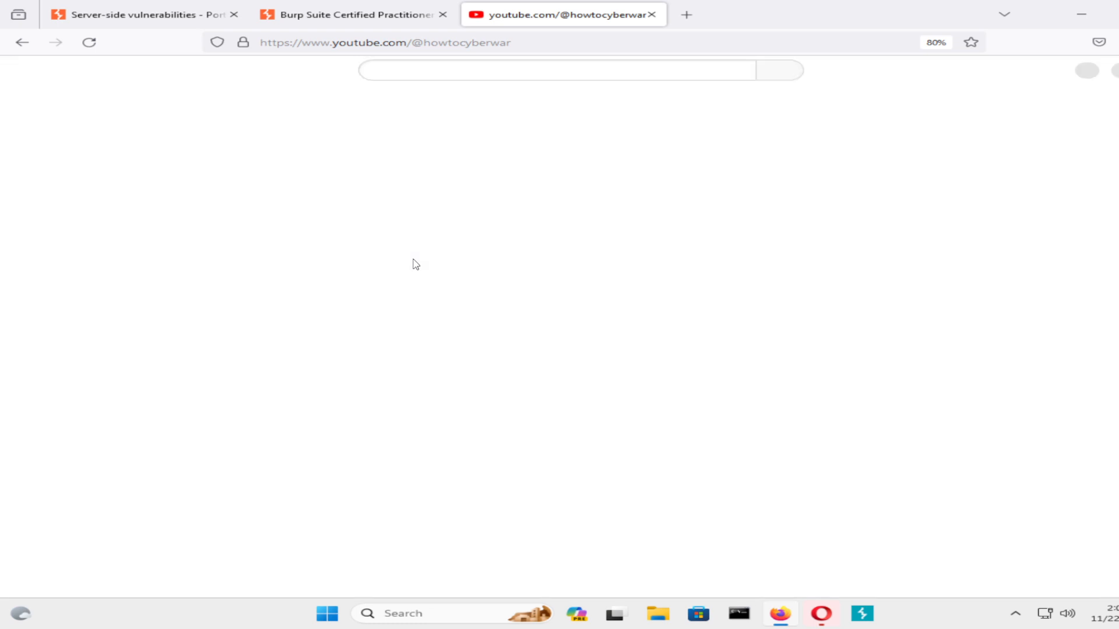
Look over the course and video lists on the CyberWar YouTube channel.
{"action": "left_click", "coordinate": [396, 17]}
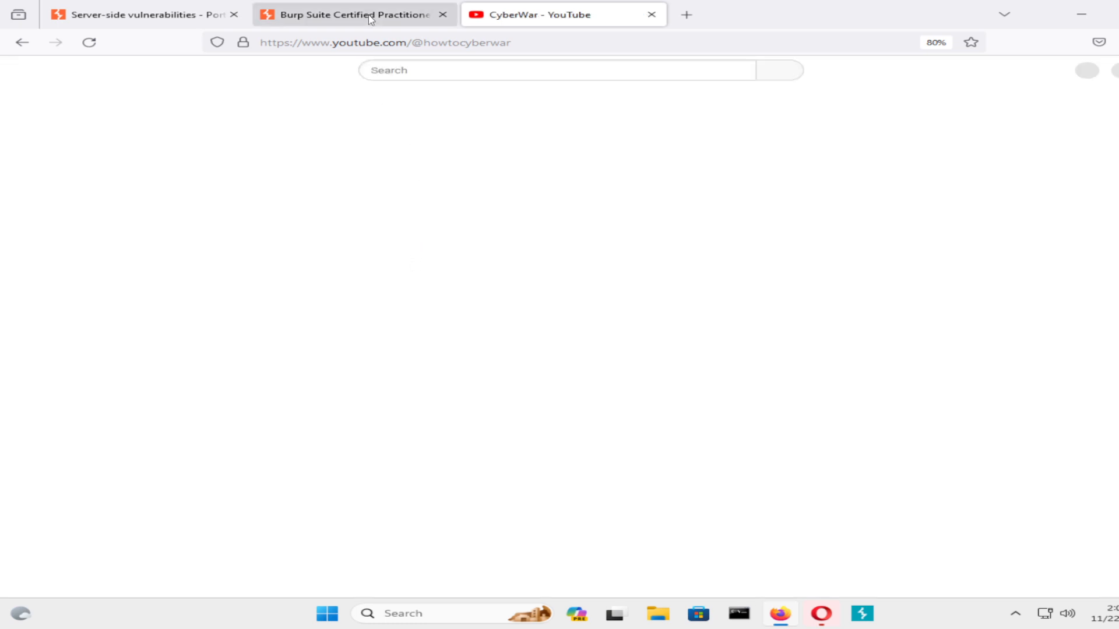
{"action": "left_click", "coordinate": [532, 17]}
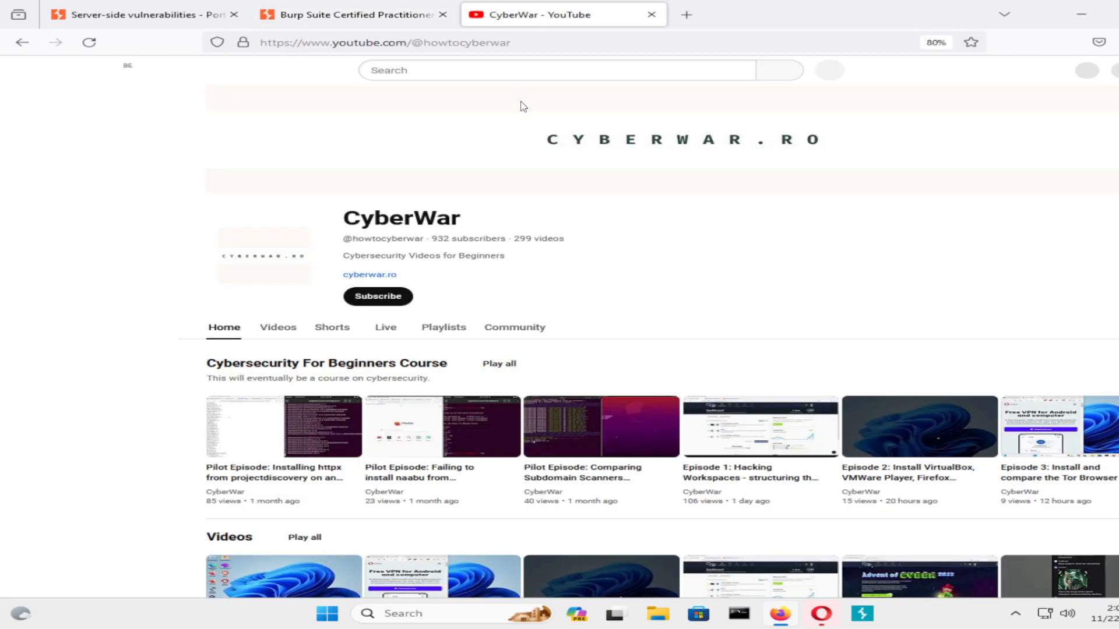
{"action": "scroll", "coordinate": [552, 396], "scroll_direction": "down", "scroll_amount": 4}
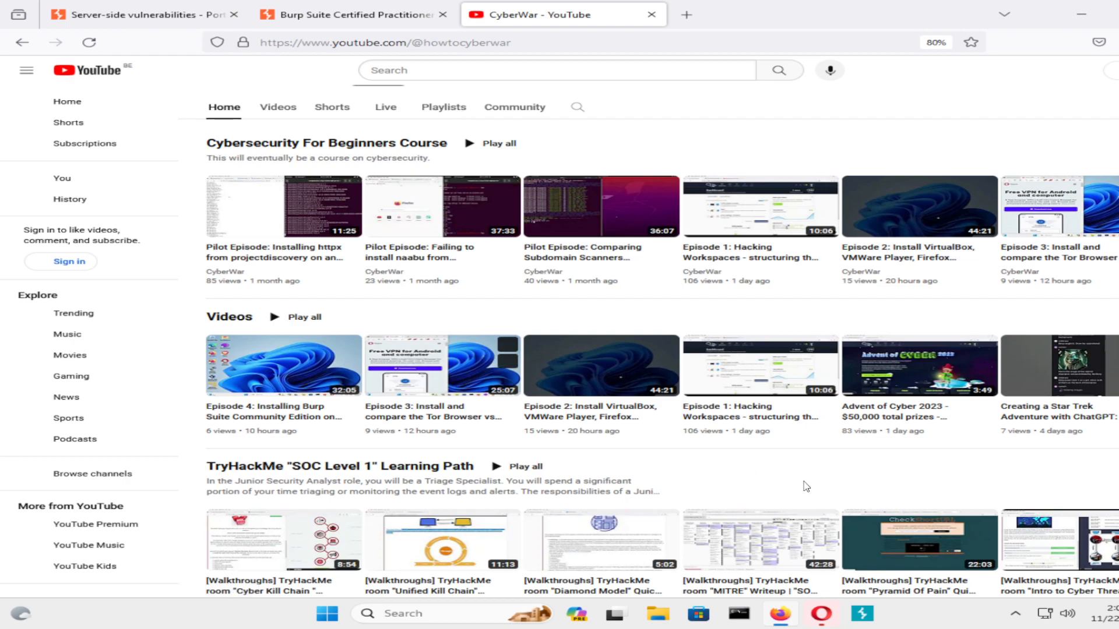
Launch Burp Suite, delete its old temporary files, and start a temporary in-memory project with Burp defaults.
{"action": "left_click", "coordinate": [868, 616]}
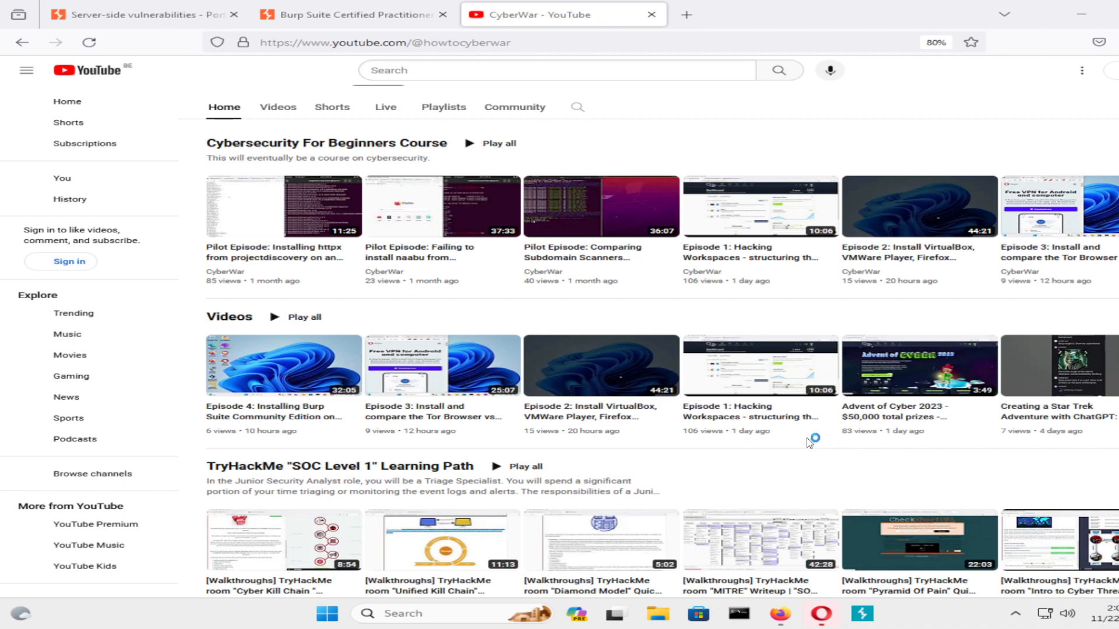
{"action": "mouse_move", "coordinate": [664, 394]}
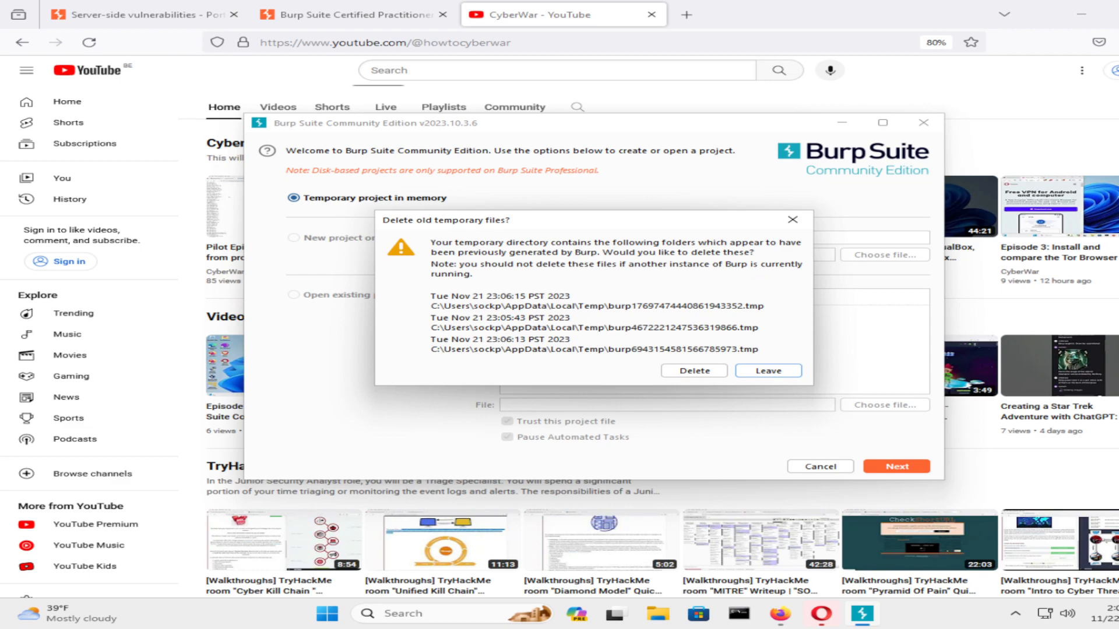
{"action": "left_click", "coordinate": [688, 371]}
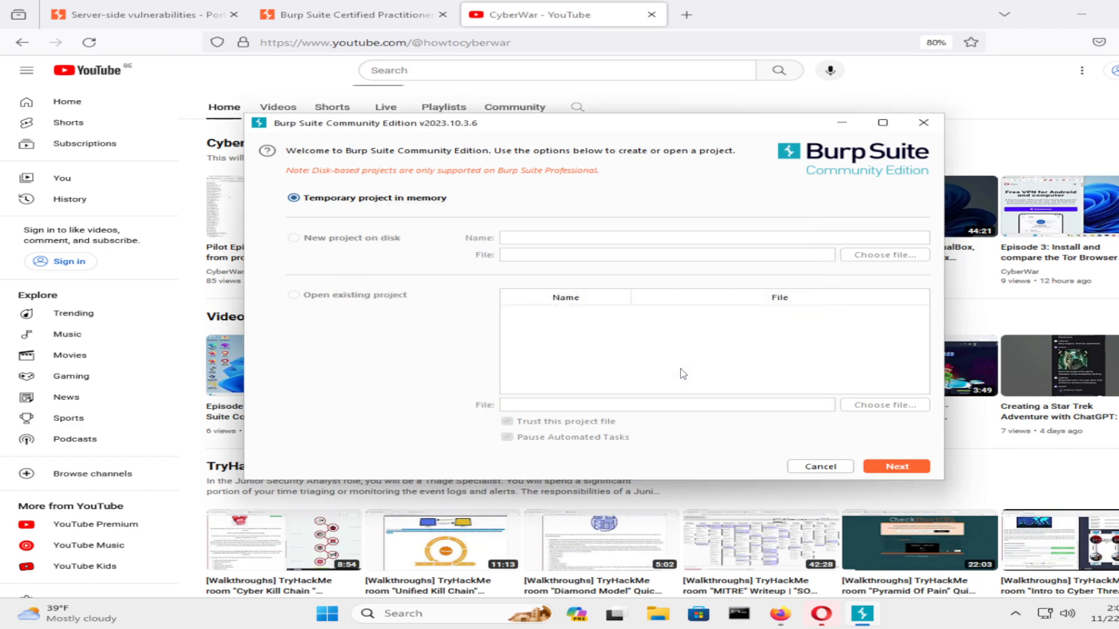
{"action": "left_click", "coordinate": [879, 467]}
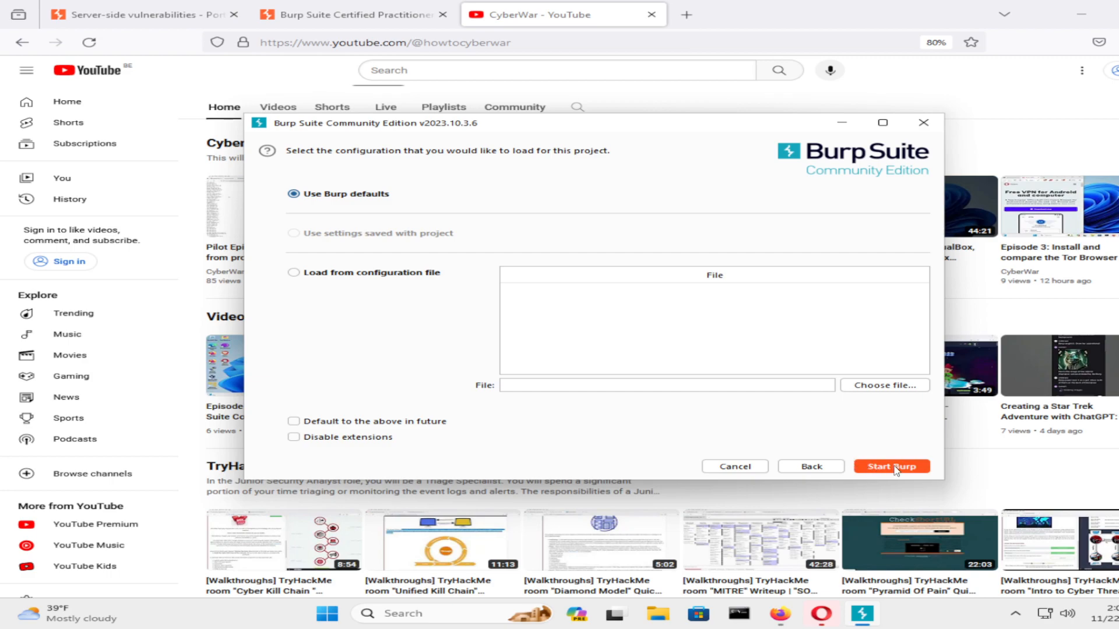
{"action": "left_click", "coordinate": [878, 467]}
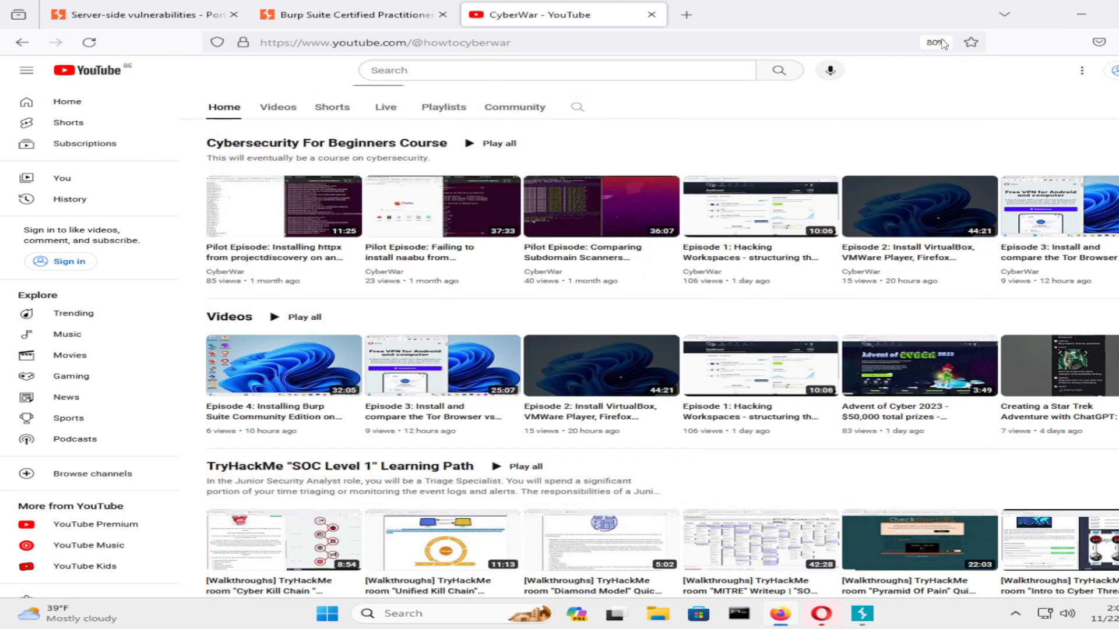
Show Firefox's menu bar, open its Settings page, and open Extensions & Themes in a separate tab before returning to Settings.
{"action": "right_click", "coordinate": [839, 17]}
{"action": "left_click", "coordinate": [902, 140]}
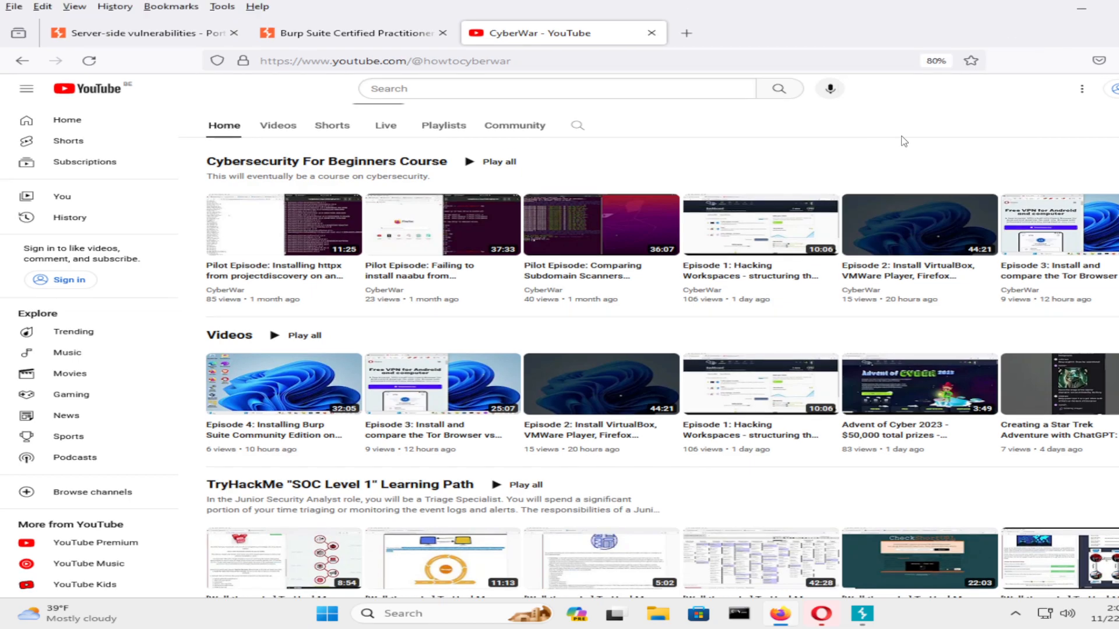
{"action": "left_click", "coordinate": [222, 6]}
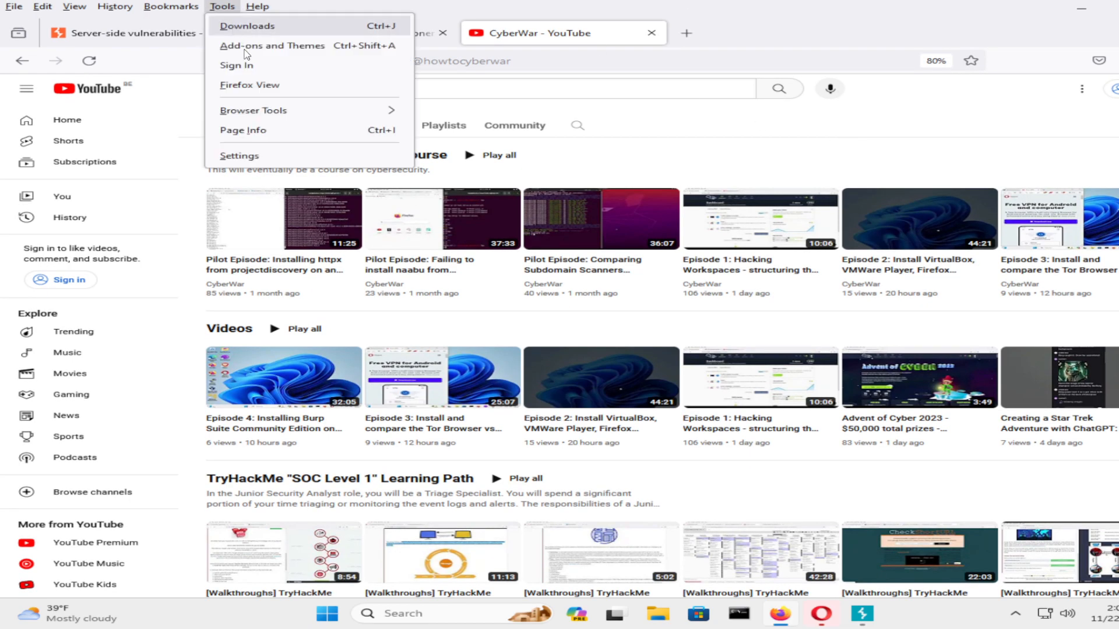
{"action": "key", "text": "Escape"}
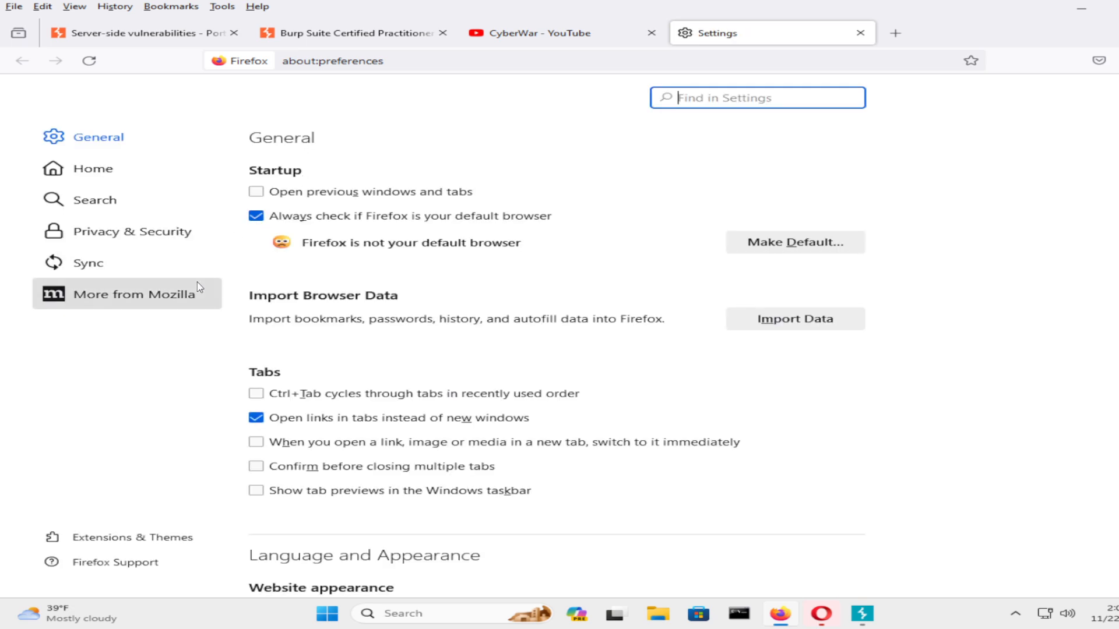
{"action": "left_click", "coordinate": [199, 539]}
{"action": "left_click", "coordinate": [764, 42]}
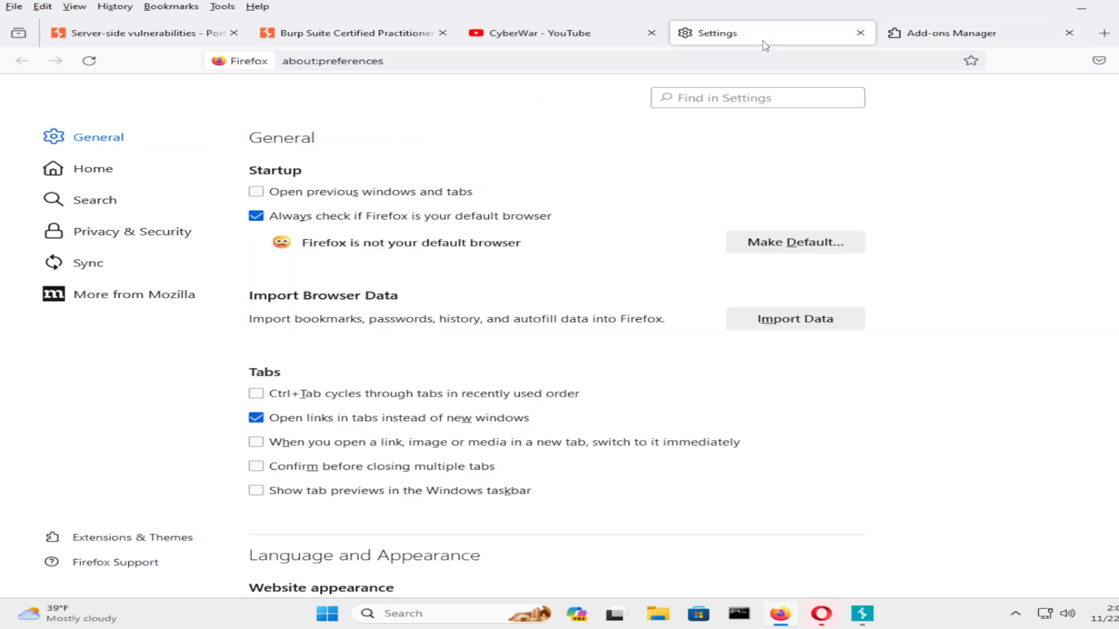
In Firefox's network settings, choose manual proxy configuration and set the HTTP proxy to 127.0.0.1.
{"action": "scroll", "coordinate": [558, 373], "scroll_direction": "down", "scroll_amount": 20}
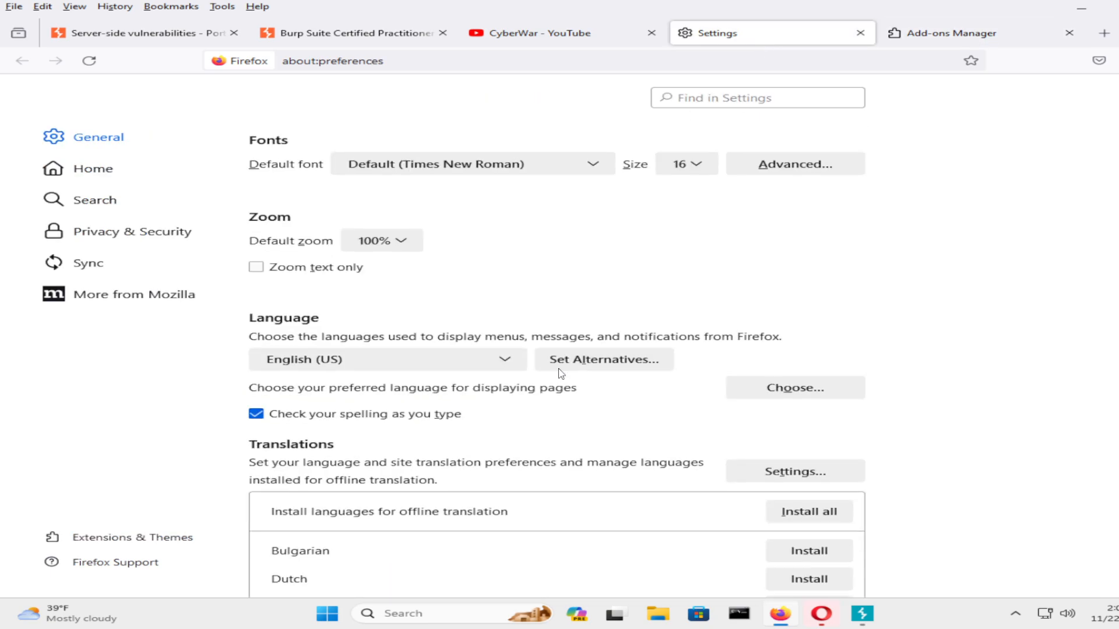
{"action": "scroll", "coordinate": [557, 373], "scroll_direction": "down", "scroll_amount": 10}
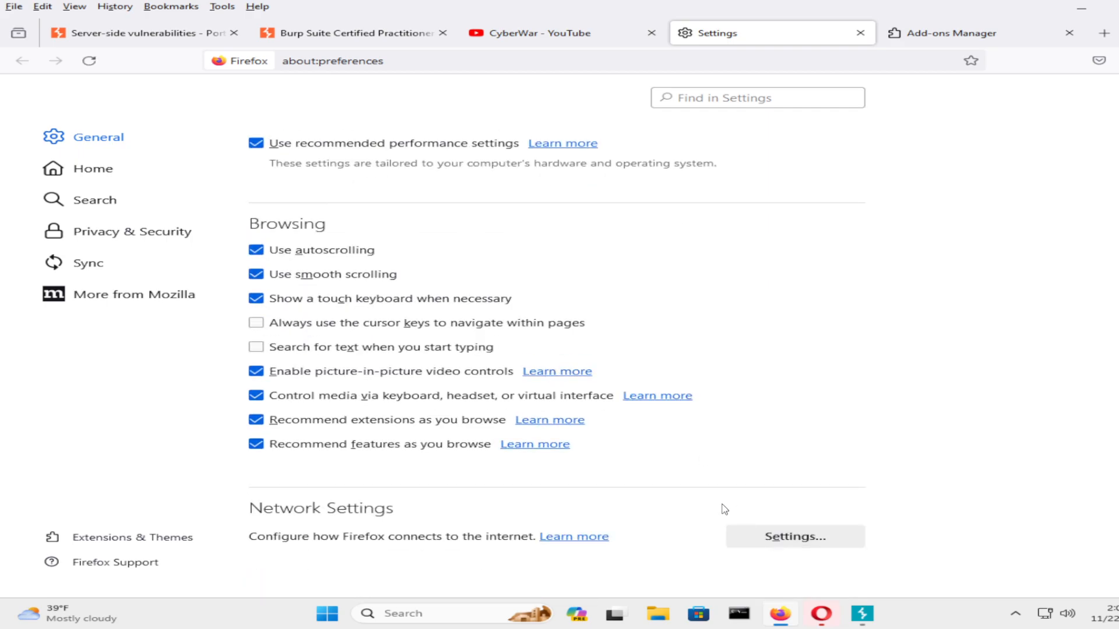
{"action": "left_click", "coordinate": [752, 535]}
{"action": "left_click", "coordinate": [349, 236]}
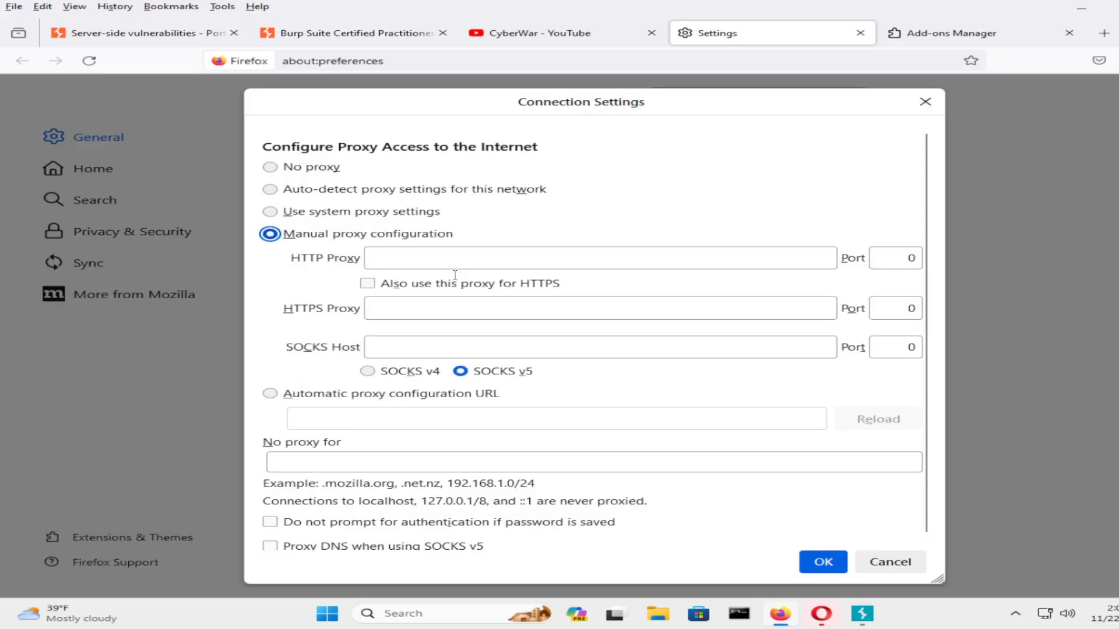
{"action": "left_click", "coordinate": [517, 261]}
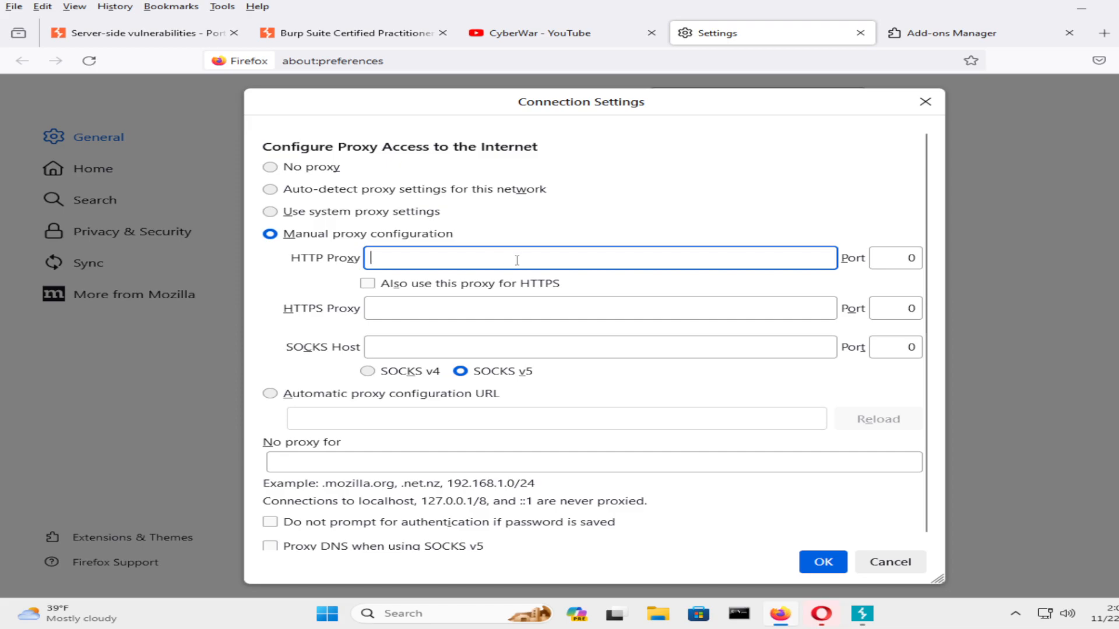
{"action": "type", "text": "127.0.0"}
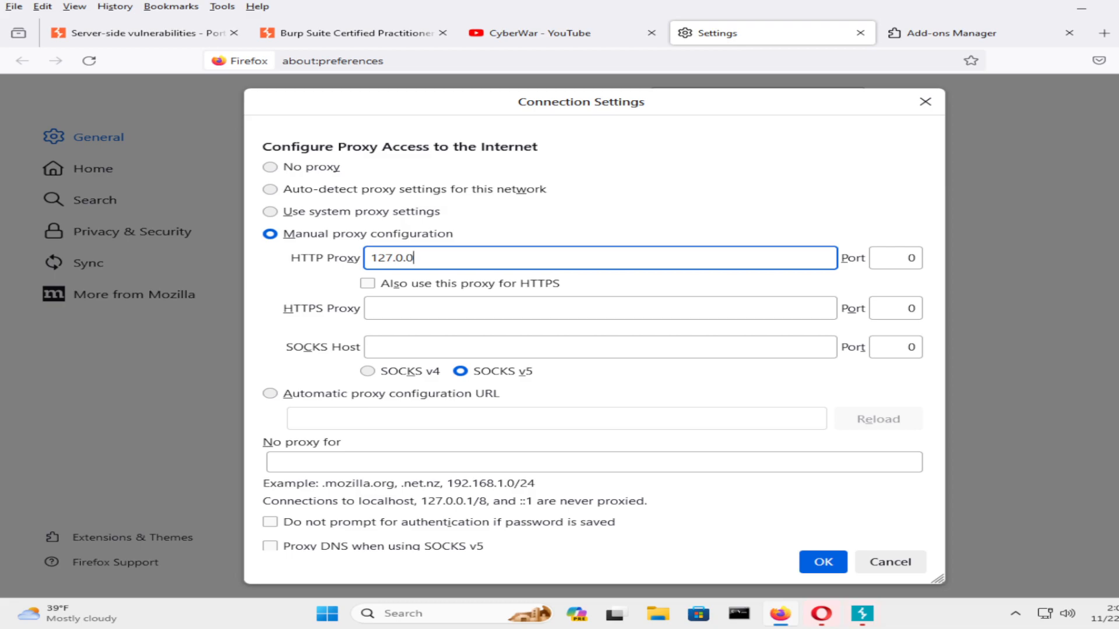
{"action": "type", "text": "1"}
{"action": "key", "text": "BackSpace"}
{"action": "type", "text": ".1"}
Set the HTTP proxy port to 8080, also use this proxy for HTTPS, and save the connection settings.
{"action": "left_click", "coordinate": [899, 258]}
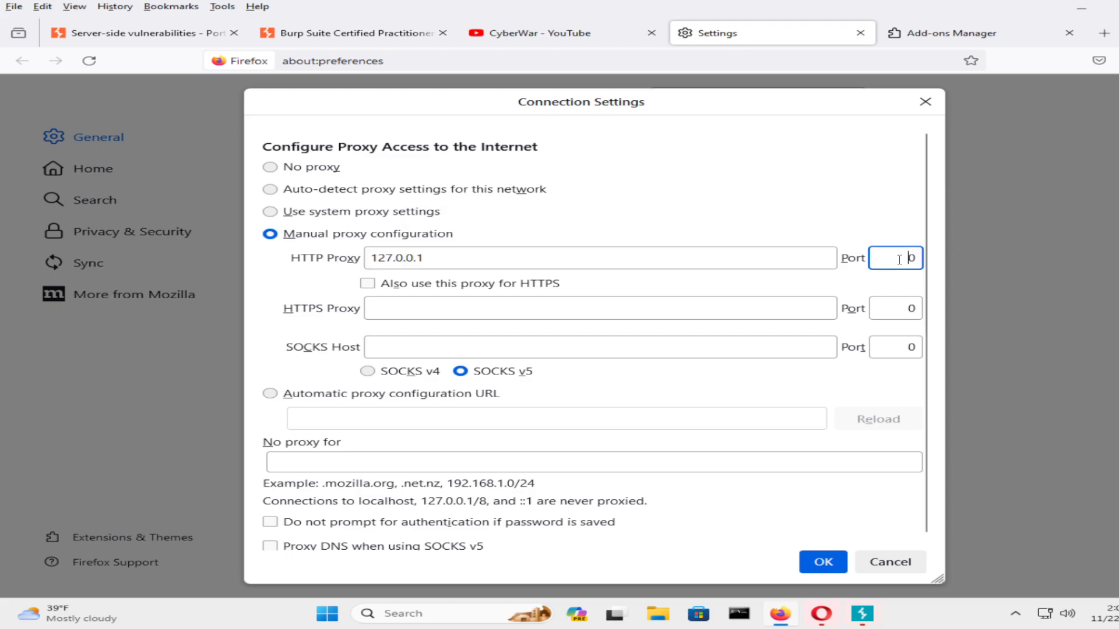
{"action": "type", "text": "8080"}
{"action": "left_click", "coordinate": [521, 294]}
{"action": "left_click", "coordinate": [524, 294]}
{"action": "left_click", "coordinate": [476, 295]}
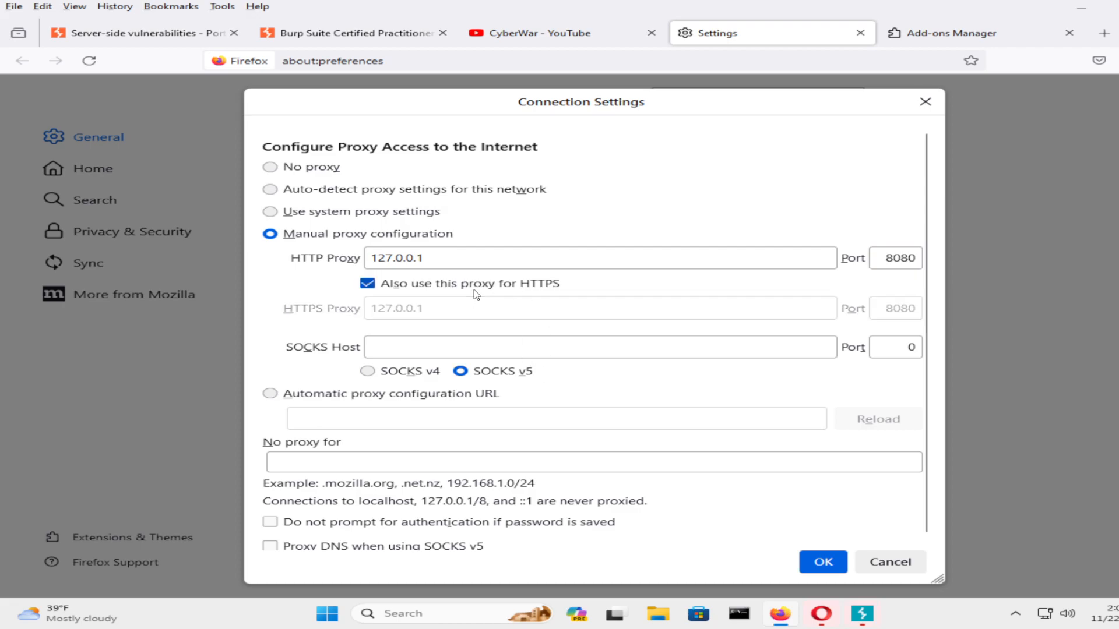
{"action": "scroll", "coordinate": [722, 490], "scroll_direction": "down", "scroll_amount": 1}
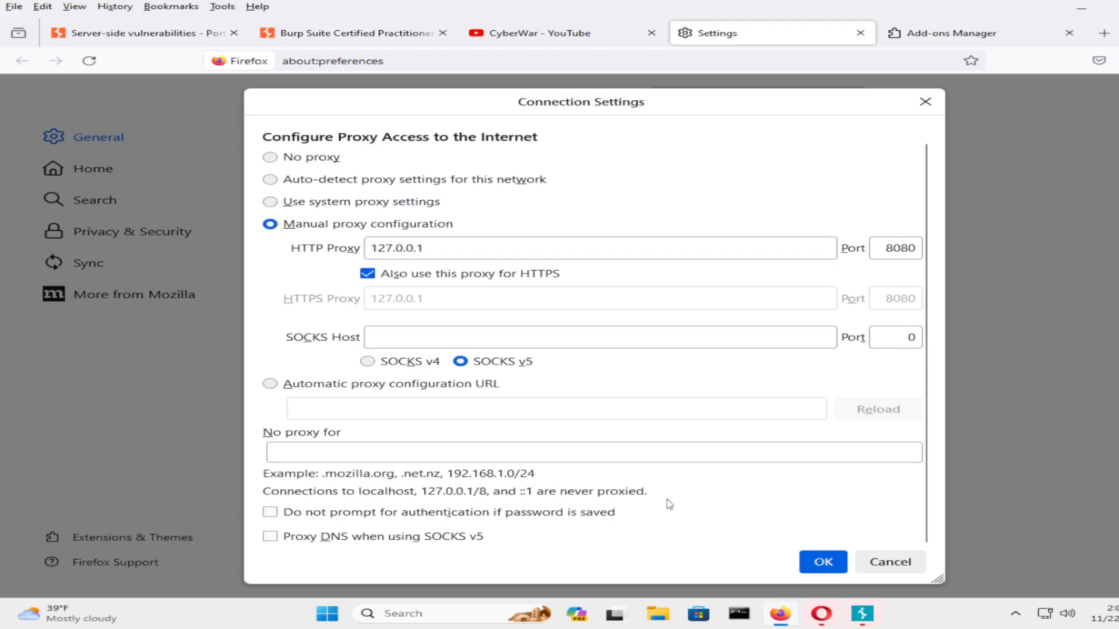
{"action": "left_click", "coordinate": [816, 558]}
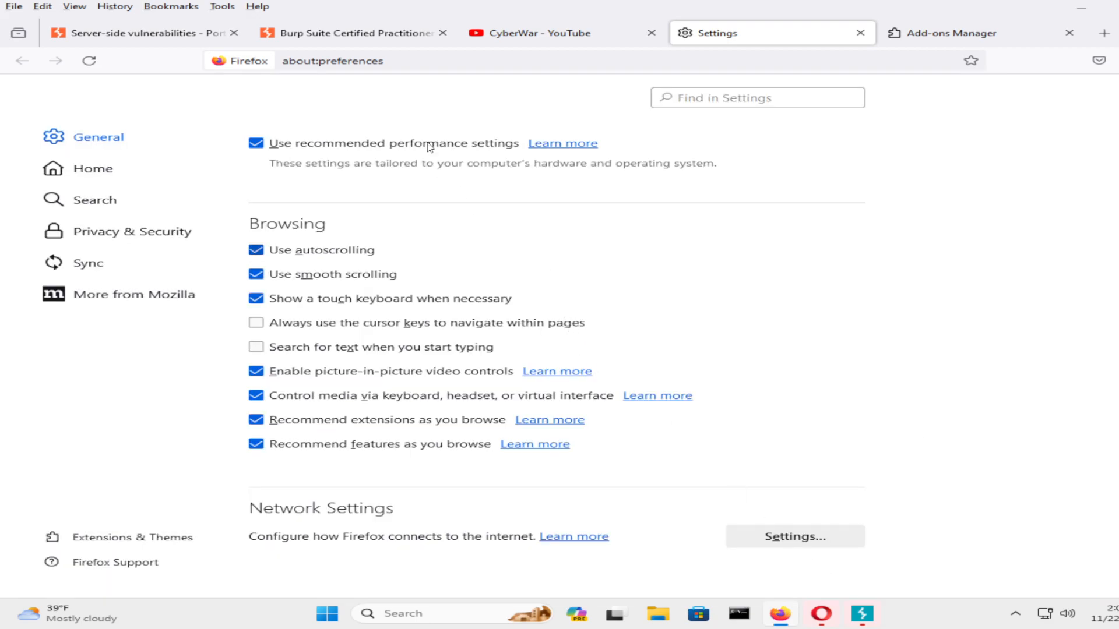
Test the proxy by loading the PortSwigger home page from the Burp Suite certification page.
{"action": "left_click", "coordinate": [915, 44]}
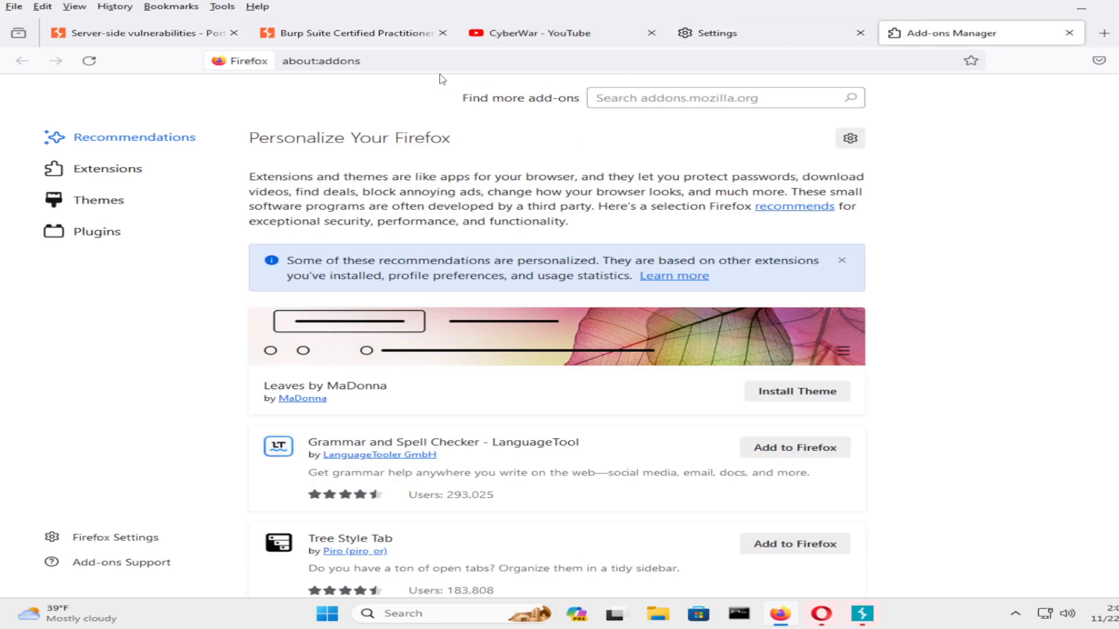
{"action": "left_click", "coordinate": [443, 61]}
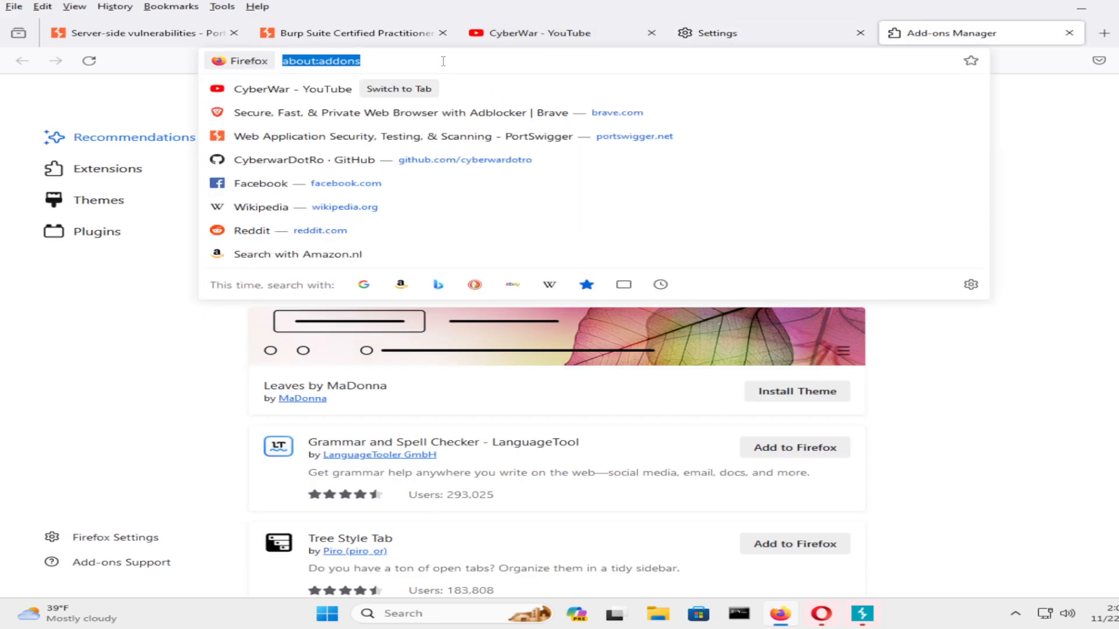
{"action": "left_click", "coordinate": [279, 36]}
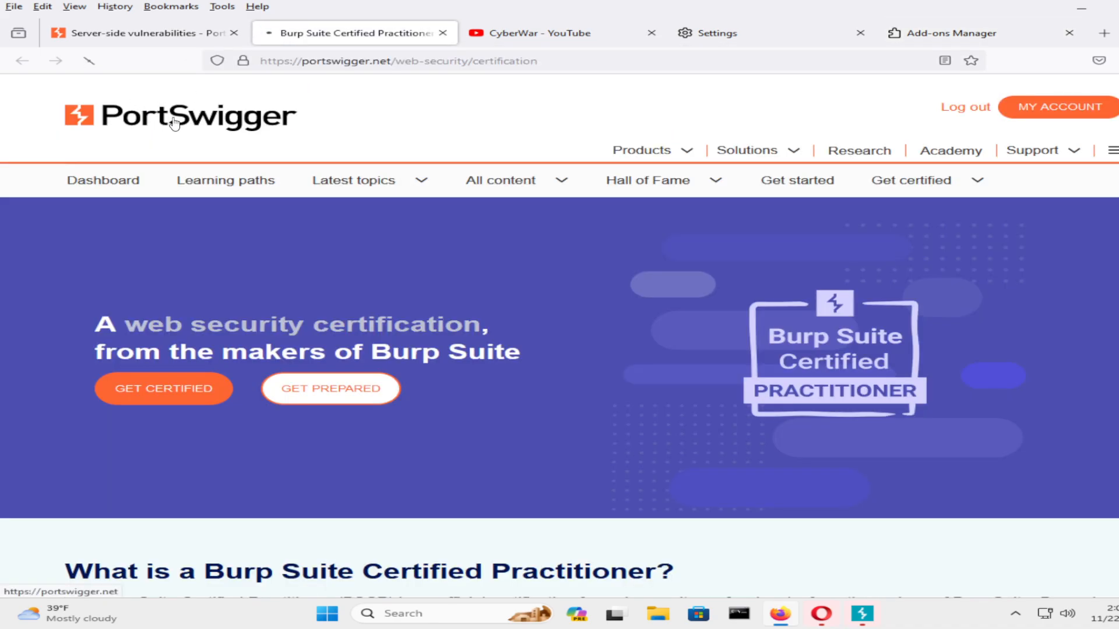
{"action": "left_click", "coordinate": [241, 128]}
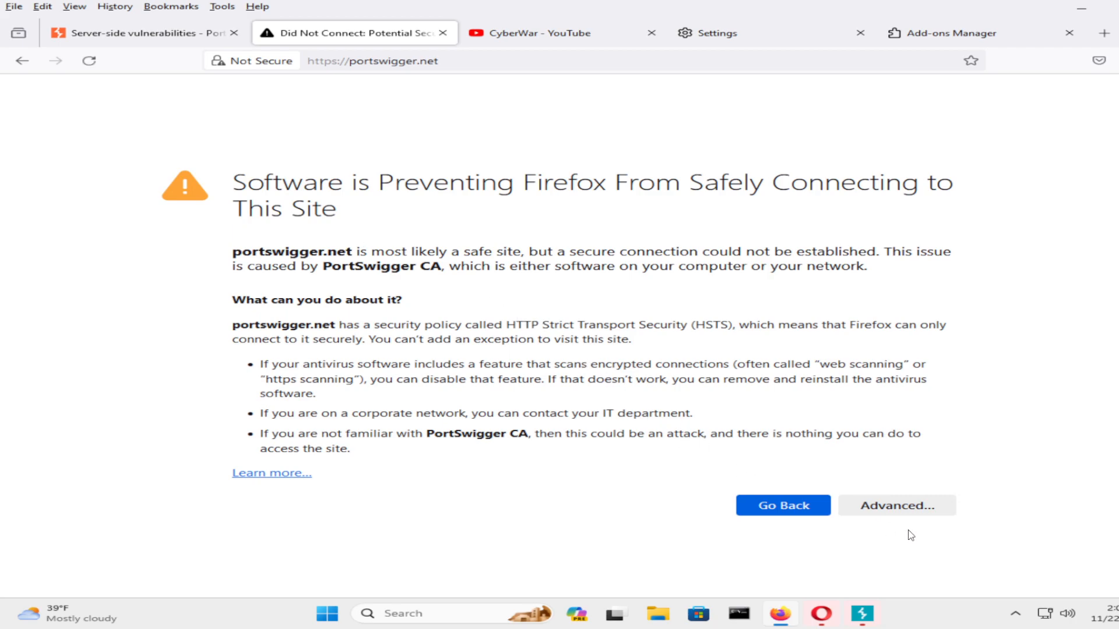
Check the Target site map in Burp Suite for traffic captured from Firefox.
{"action": "left_click", "coordinate": [863, 616]}
{"action": "left_click", "coordinate": [130, 16]}
{"action": "left_click", "coordinate": [119, 28]}
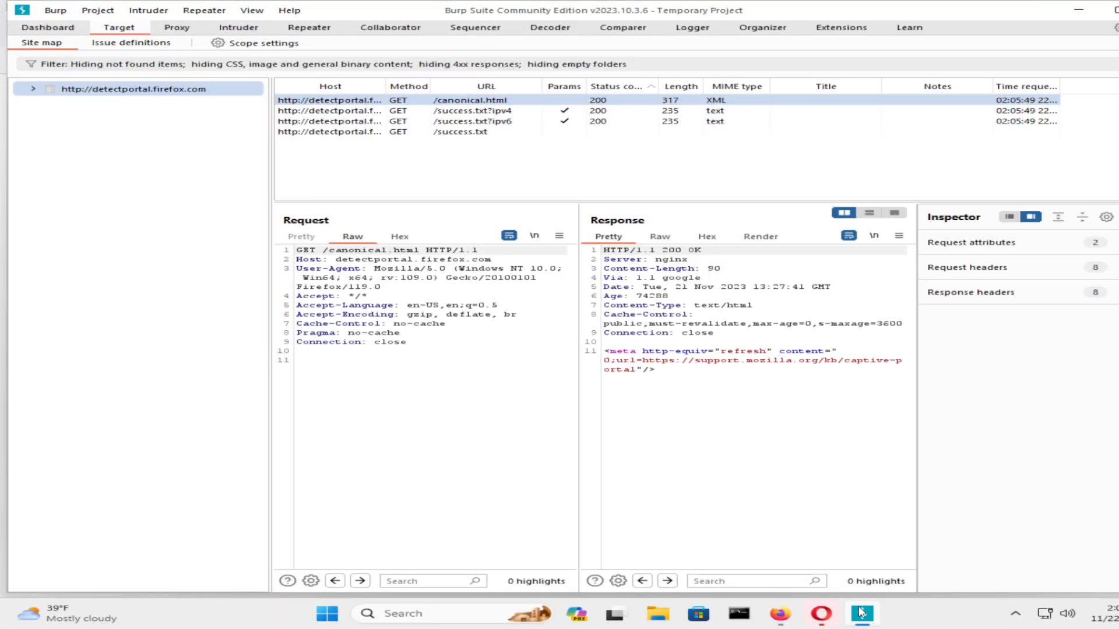
Return to Firefox and read the advanced details of the portswigger.net security warning.
{"action": "left_click", "coordinate": [781, 614]}
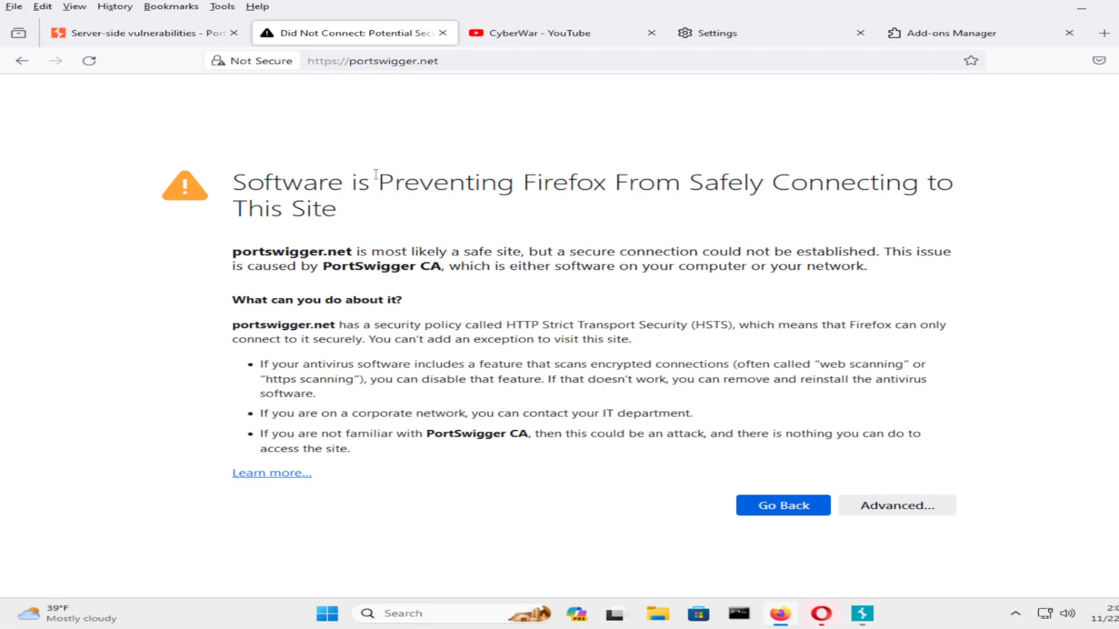
{"action": "left_click", "coordinate": [878, 508]}
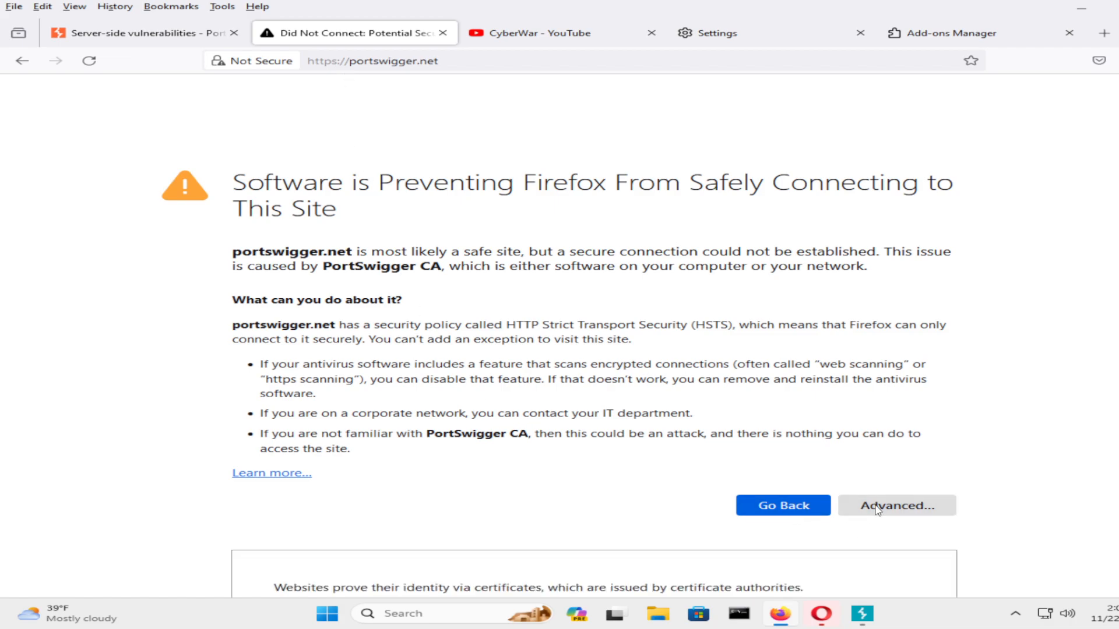
{"action": "scroll", "coordinate": [676, 455], "scroll_direction": "down", "scroll_amount": 5}
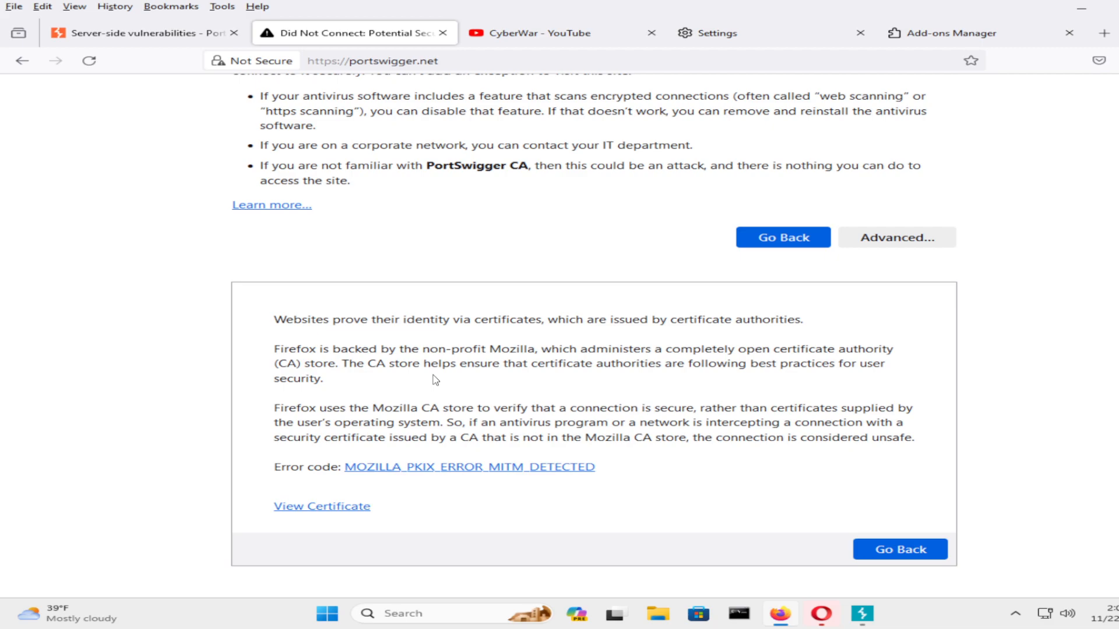
{"action": "scroll", "coordinate": [434, 380], "scroll_direction": "up", "scroll_amount": 5}
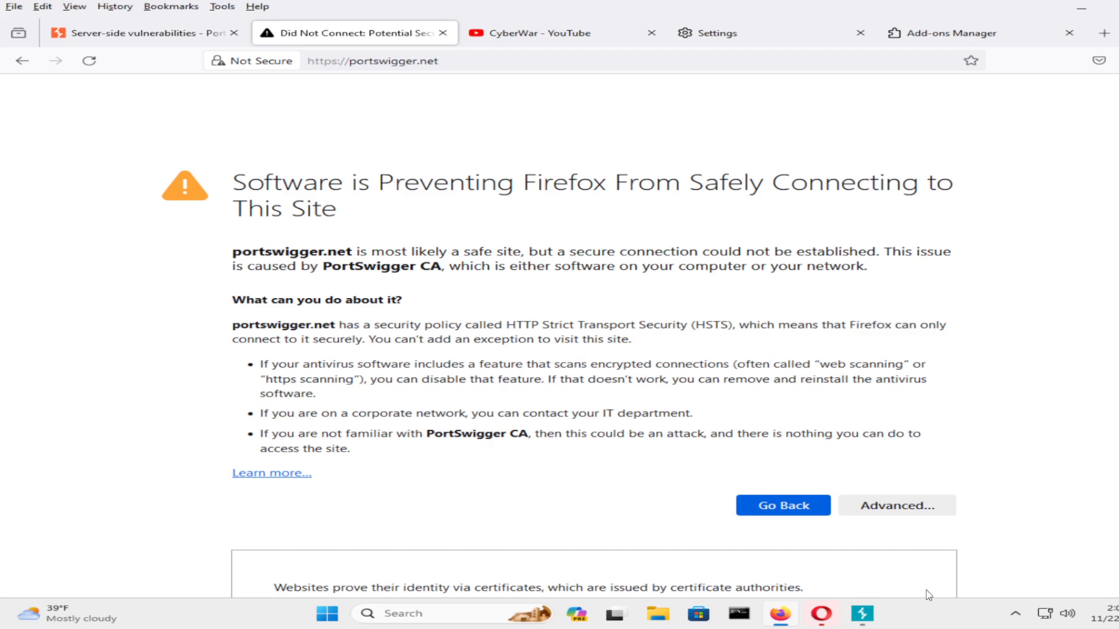
Switch to Burp Suite and begin exporting the proxy's CA certificate in DER format.
{"action": "left_click", "coordinate": [873, 615]}
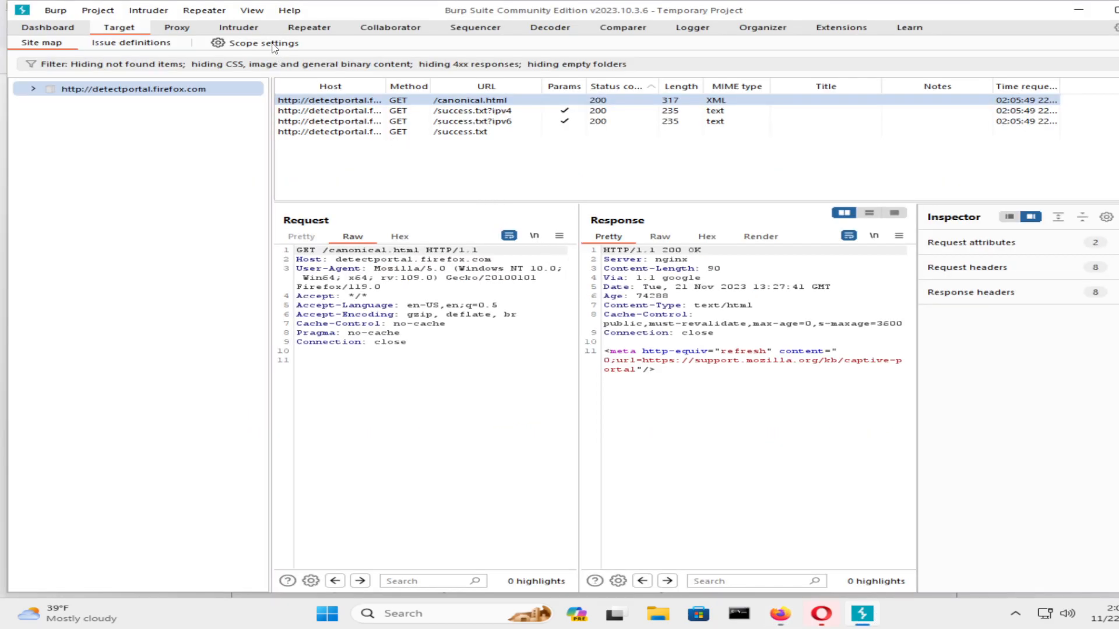
{"action": "left_click", "coordinate": [192, 30]}
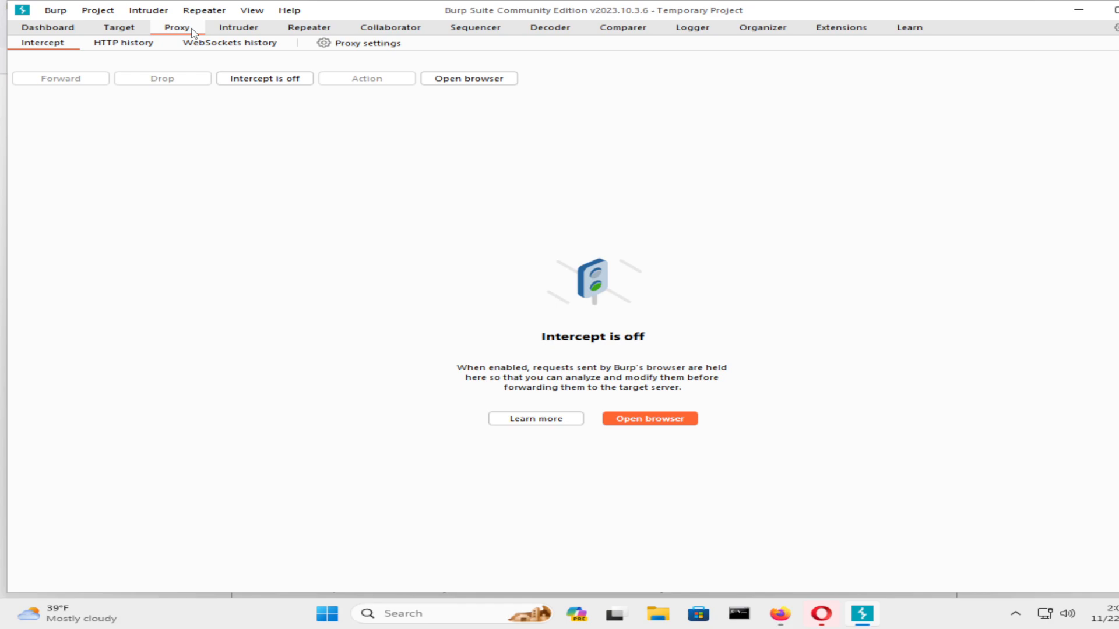
{"action": "left_click", "coordinate": [354, 46]}
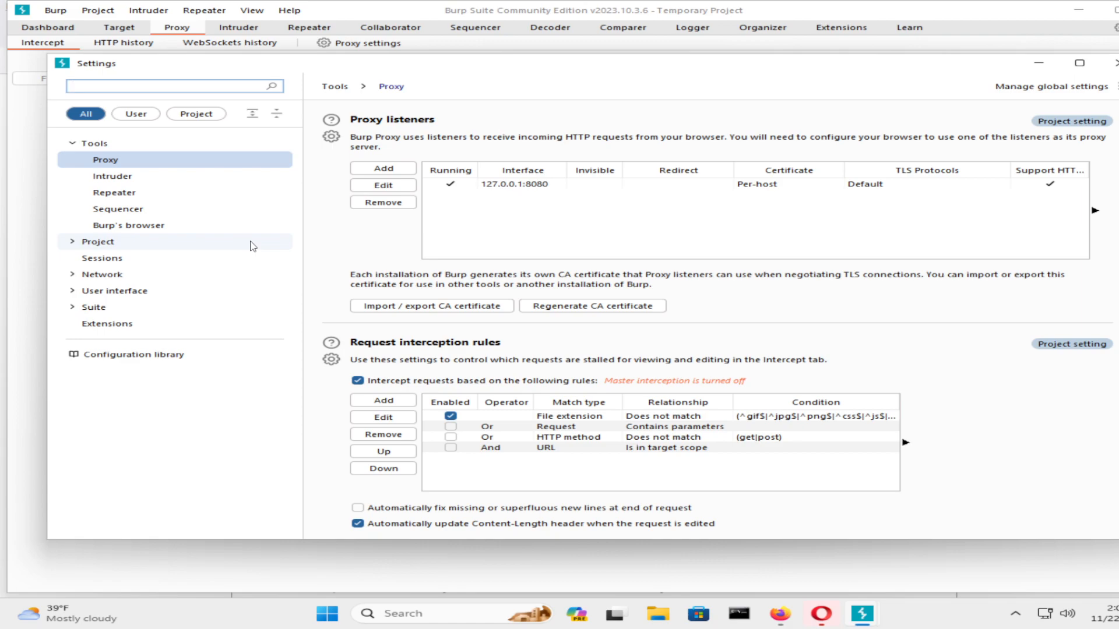
{"action": "left_click", "coordinate": [497, 309]}
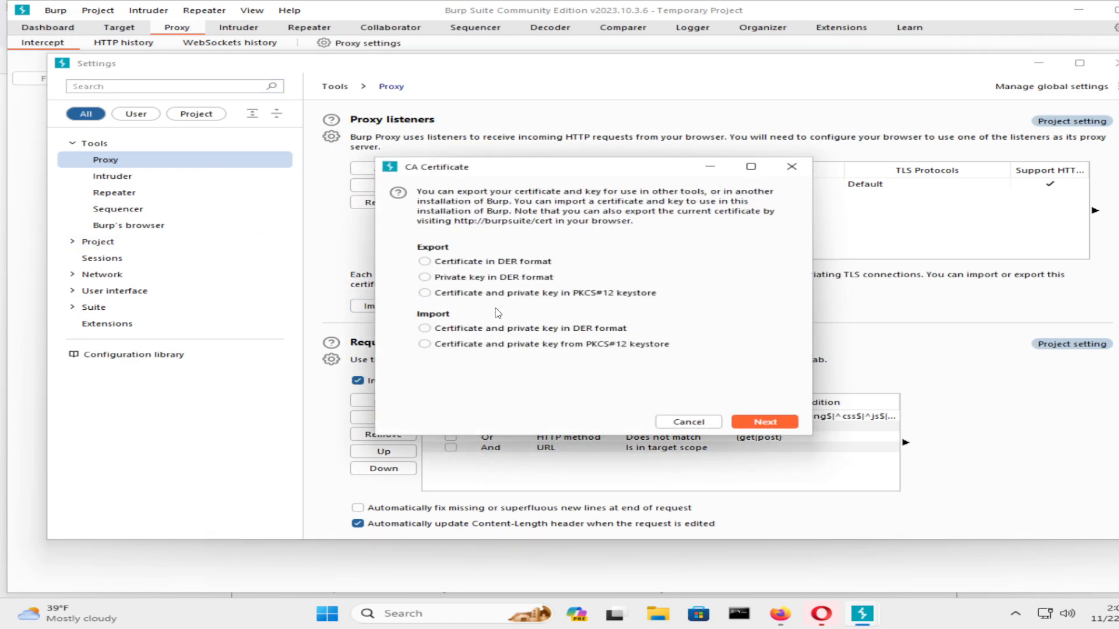
{"action": "left_click", "coordinate": [507, 261]}
{"action": "left_click", "coordinate": [757, 425]}
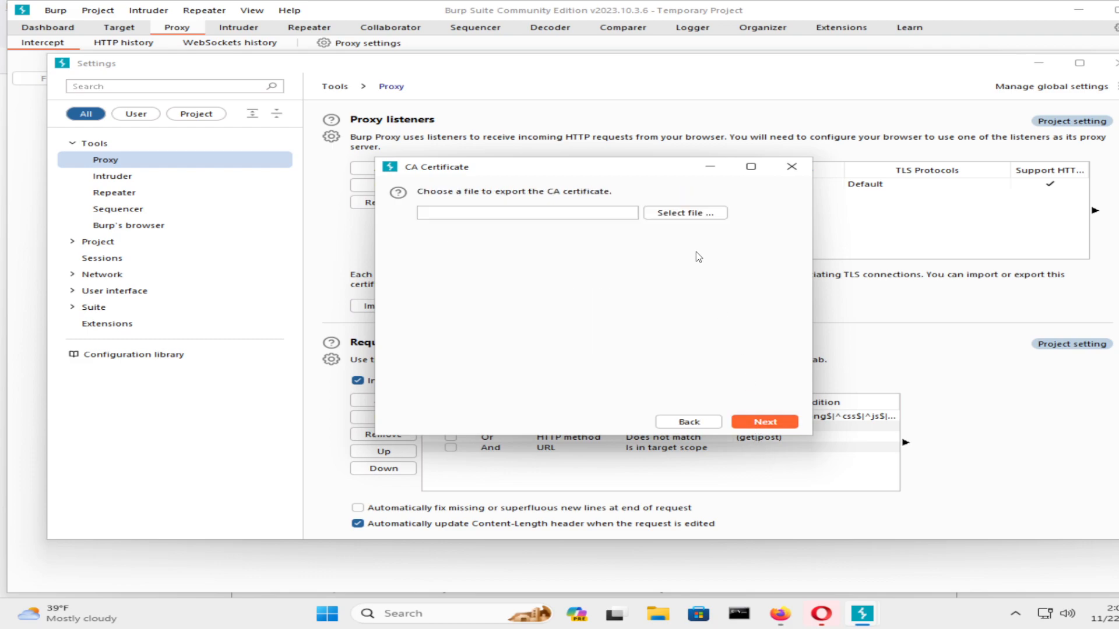
Export the CA certificate to the Downloads folder as "certificate" and close the export dialog.
{"action": "left_click", "coordinate": [617, 207]}
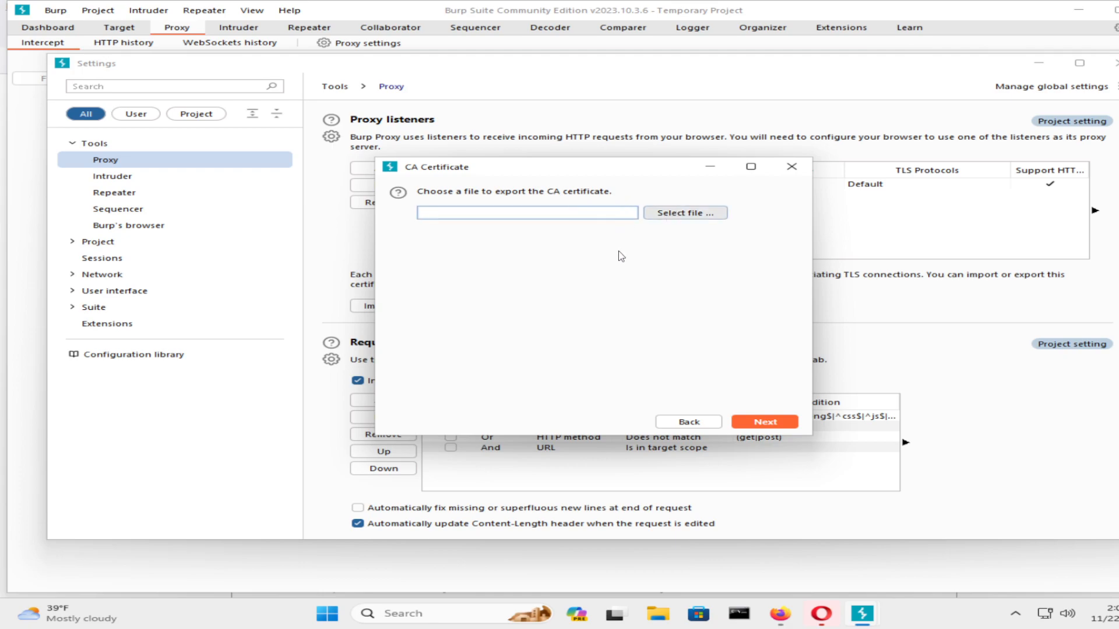
{"action": "left_click", "coordinate": [572, 216]}
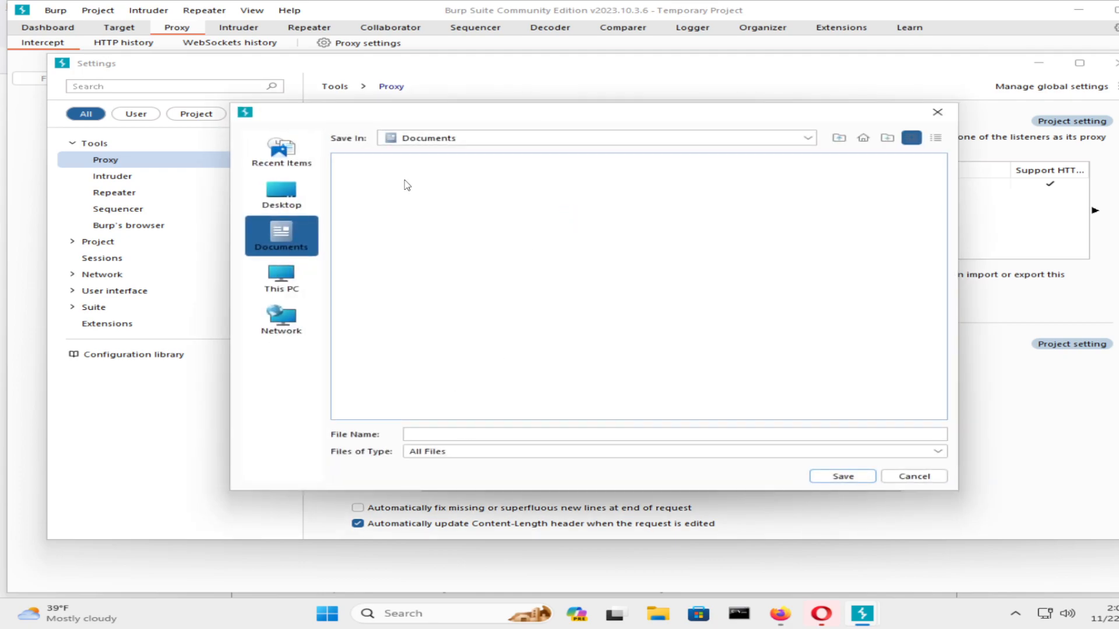
{"action": "left_click", "coordinate": [425, 140]}
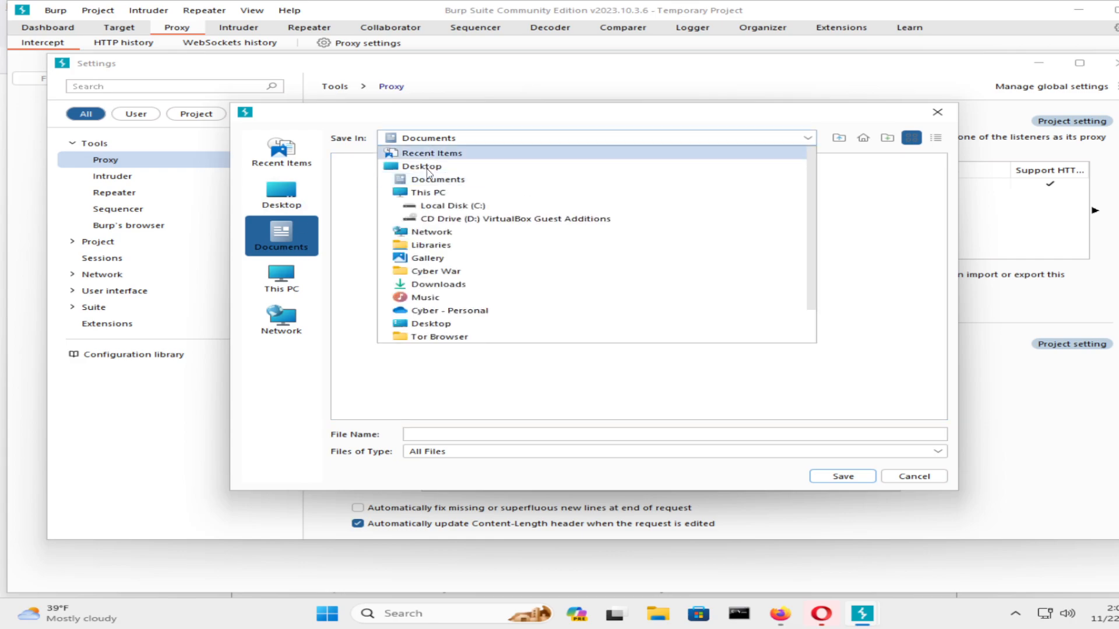
{"action": "left_click", "coordinate": [466, 285]}
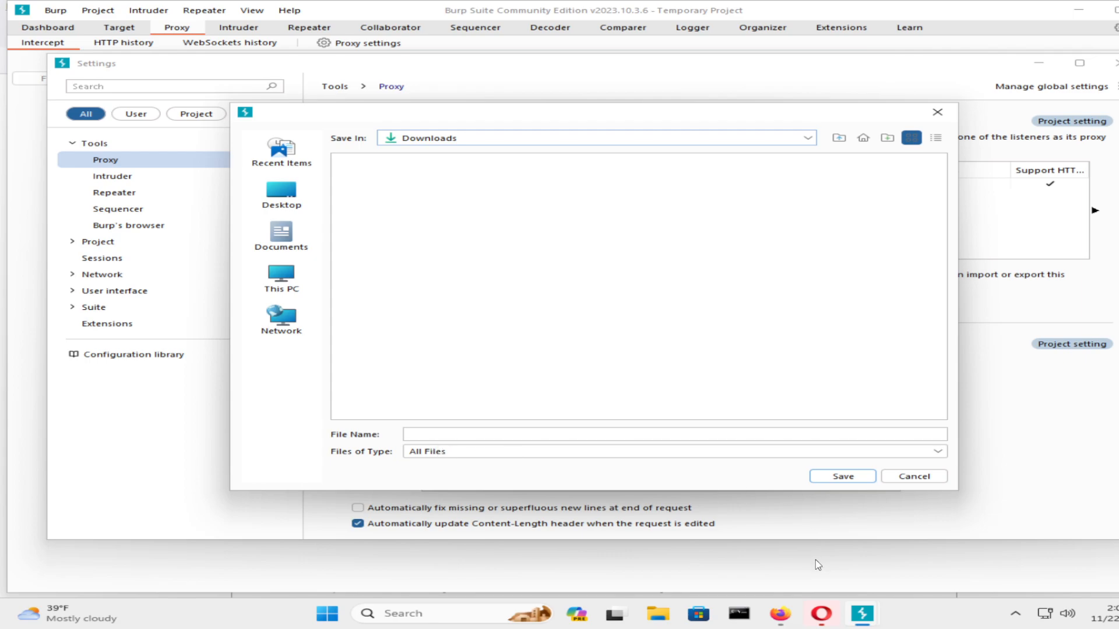
{"action": "left_click", "coordinate": [496, 434]}
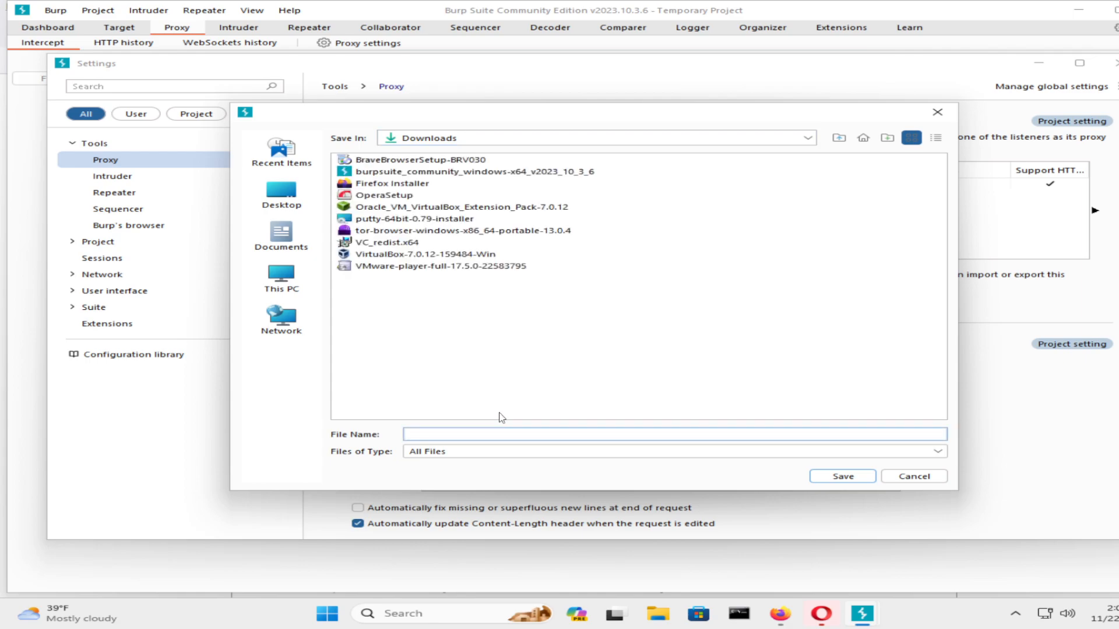
{"action": "type", "text": "certificate"}
{"action": "key", "text": "Return"}
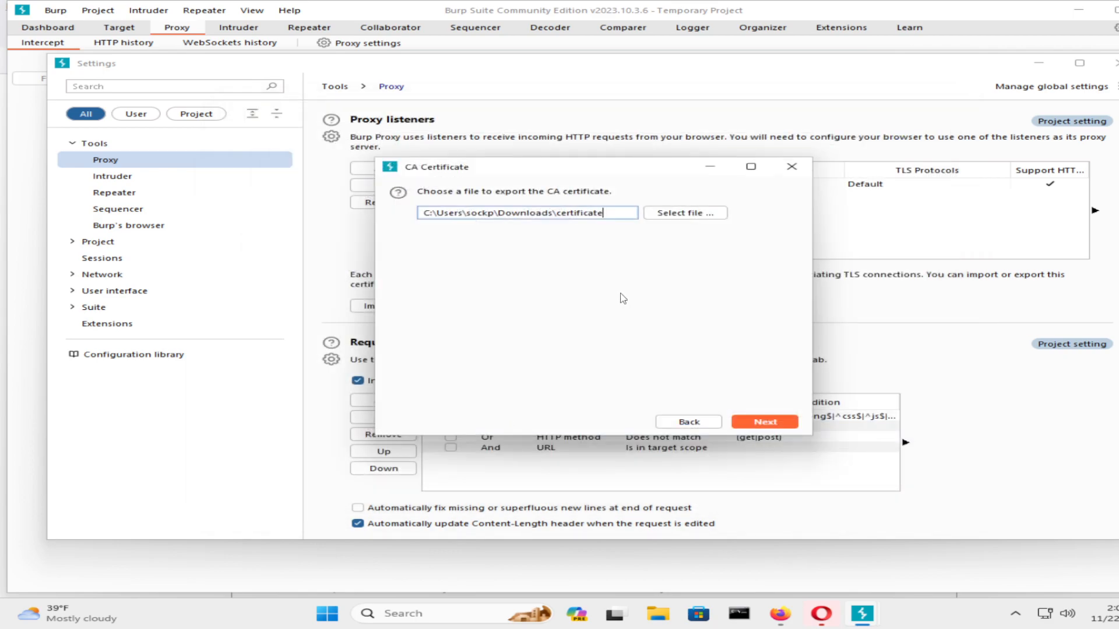
{"action": "left_click", "coordinate": [759, 425]}
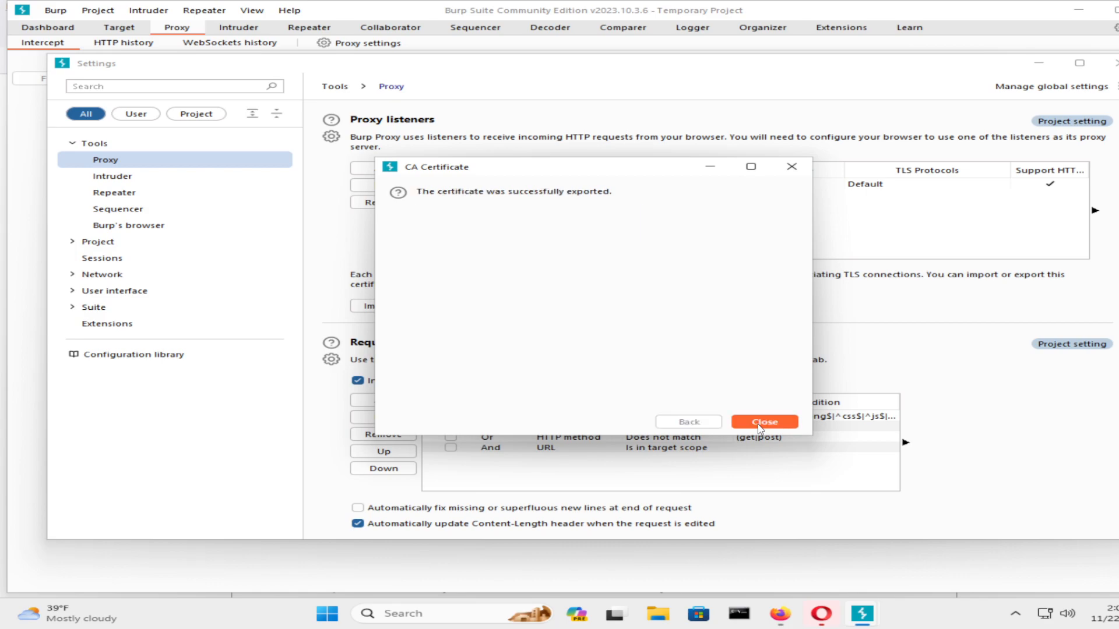
{"action": "left_click", "coordinate": [760, 423]}
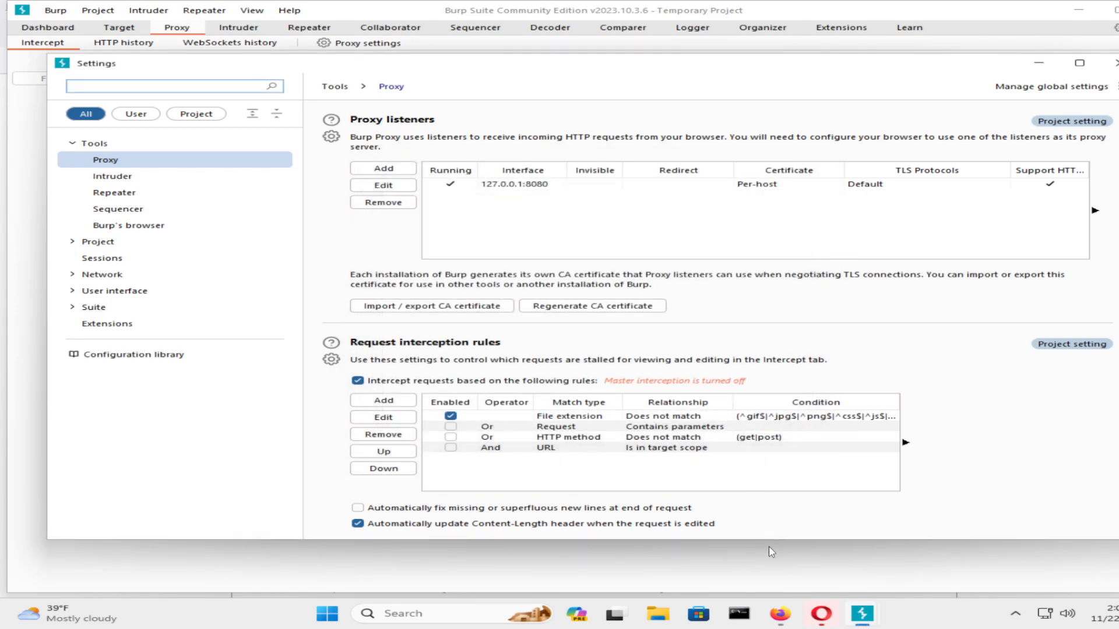
Switch to Firefox, search its settings for "cert" and open the Certificate Manager.
{"action": "left_click", "coordinate": [814, 566]}
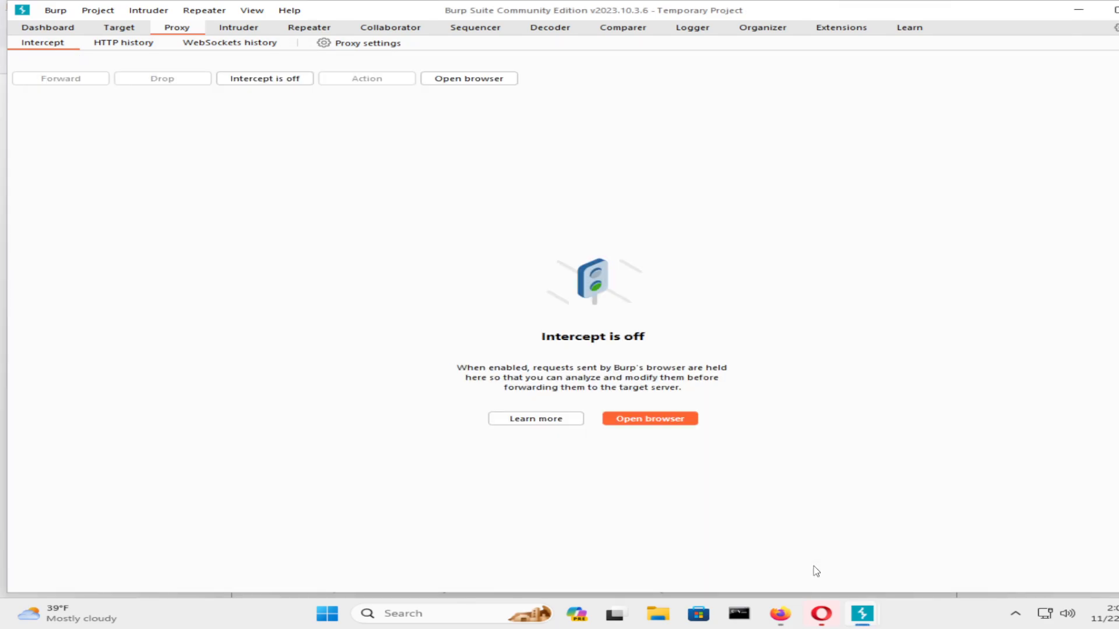
{"action": "left_click", "coordinate": [788, 613]}
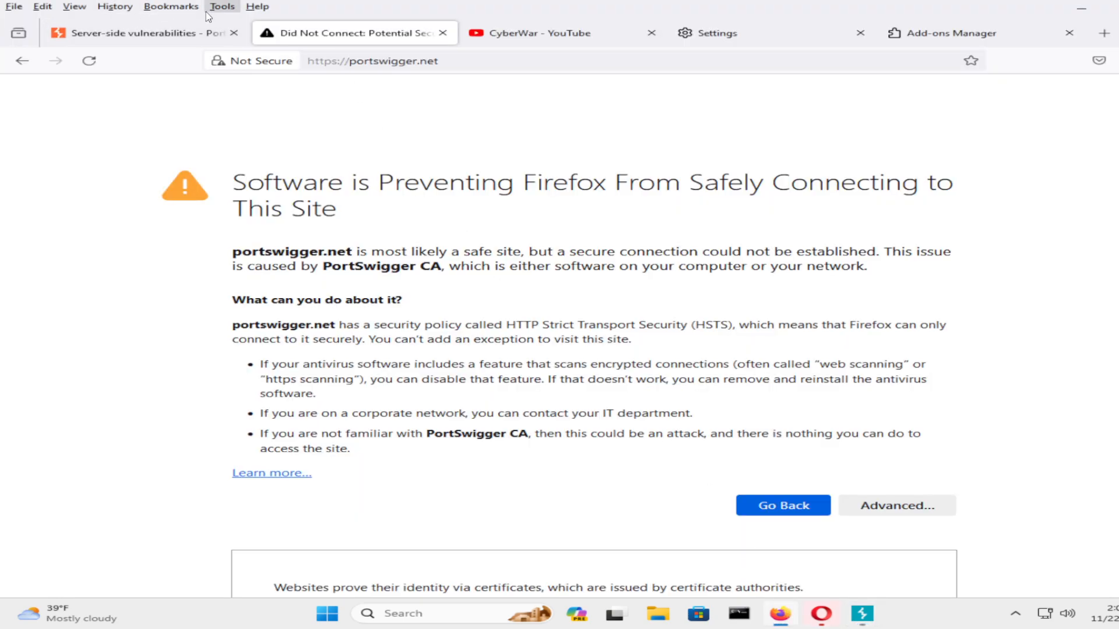
{"action": "left_click", "coordinate": [222, 7]}
{"action": "left_click", "coordinate": [243, 154]}
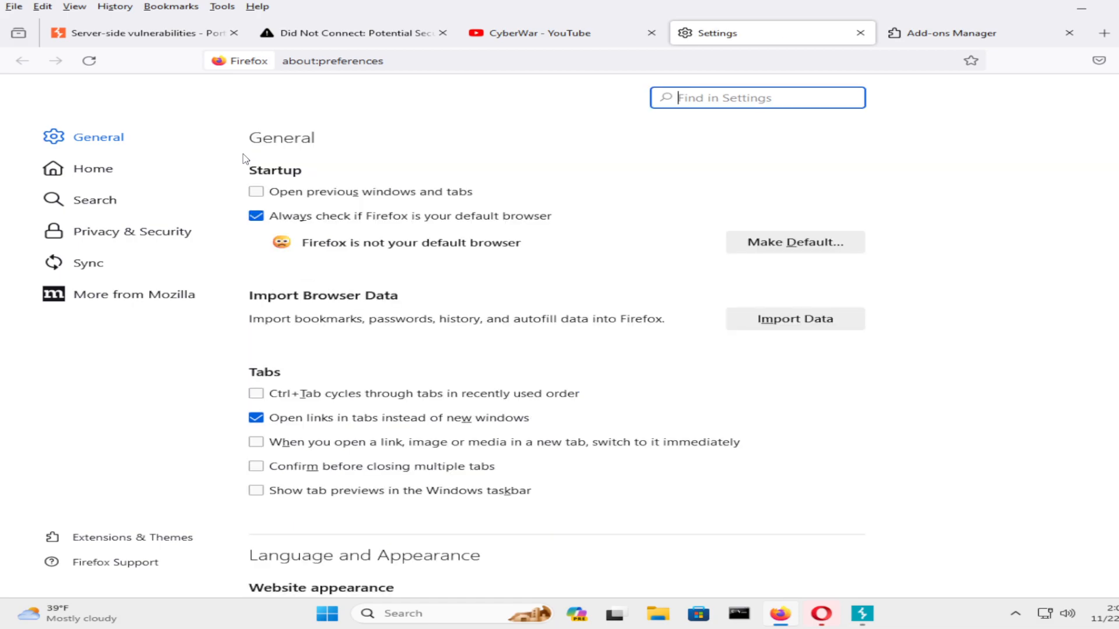
{"action": "type", "text": "cert"}
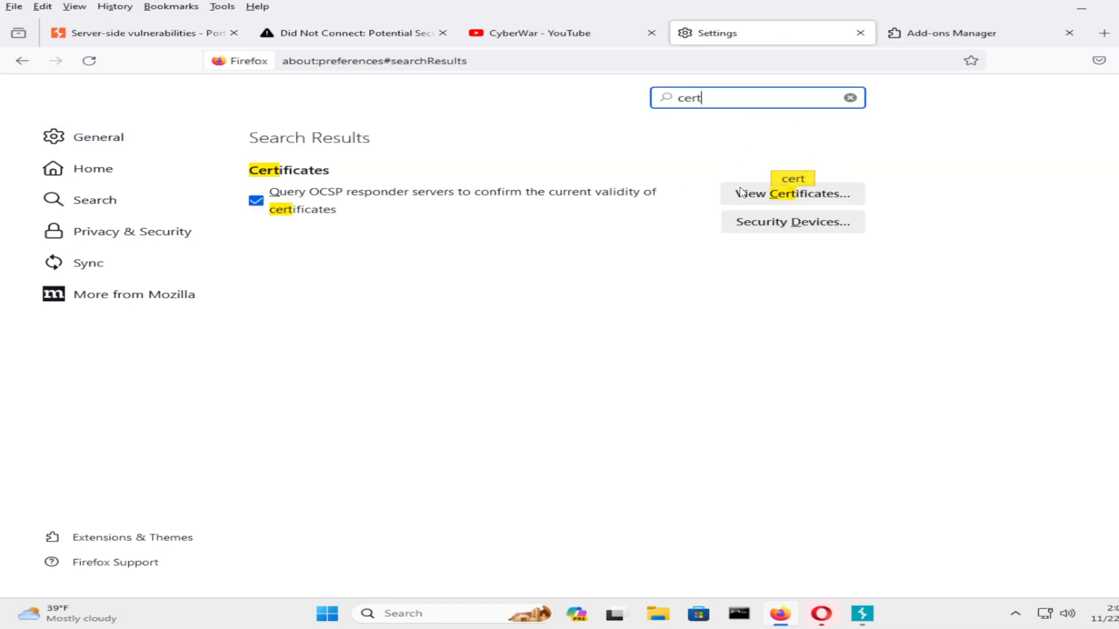
{"action": "left_click", "coordinate": [807, 194]}
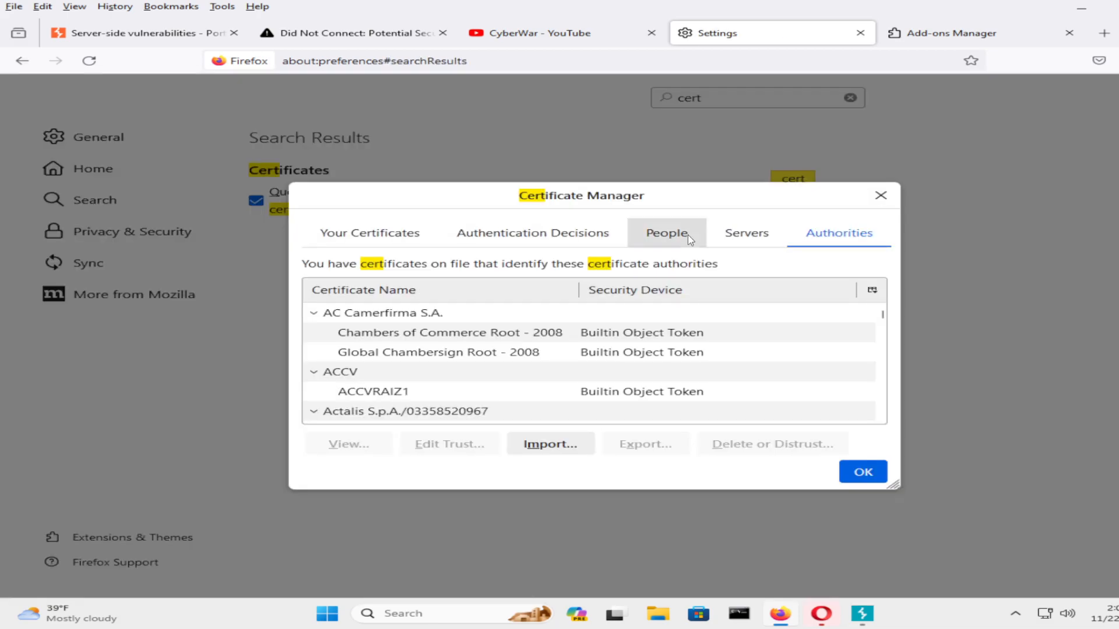
Choose the "certificate" file in Downloads for import as a certificate authority, with all file types shown.
{"action": "left_click", "coordinate": [590, 438]}
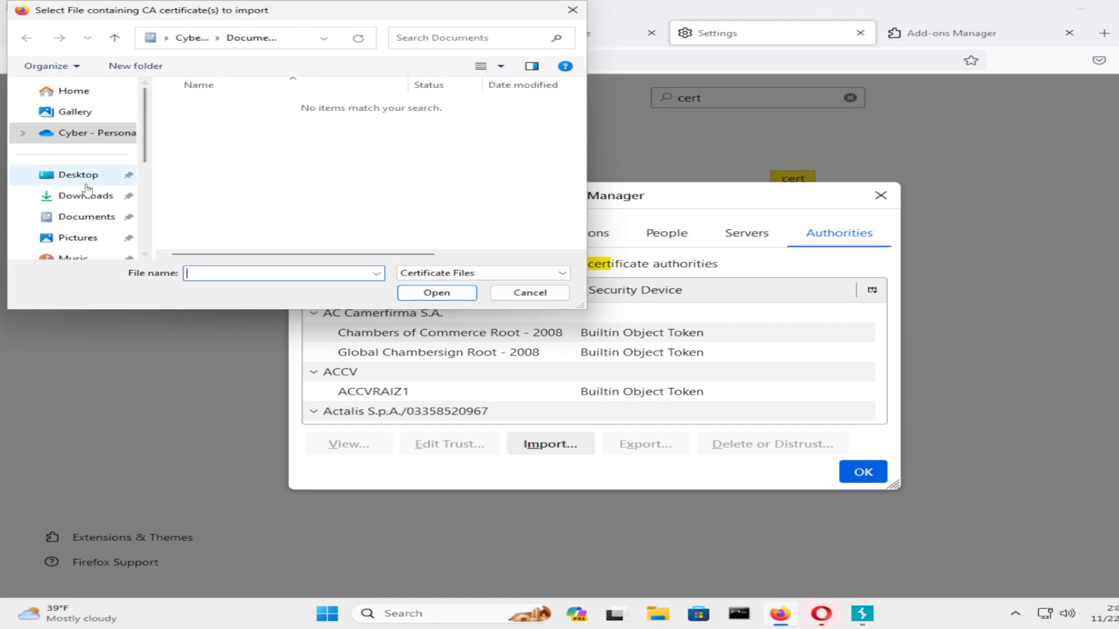
{"action": "left_click", "coordinate": [88, 195]}
{"action": "left_click", "coordinate": [456, 273]}
{"action": "left_click", "coordinate": [431, 294]}
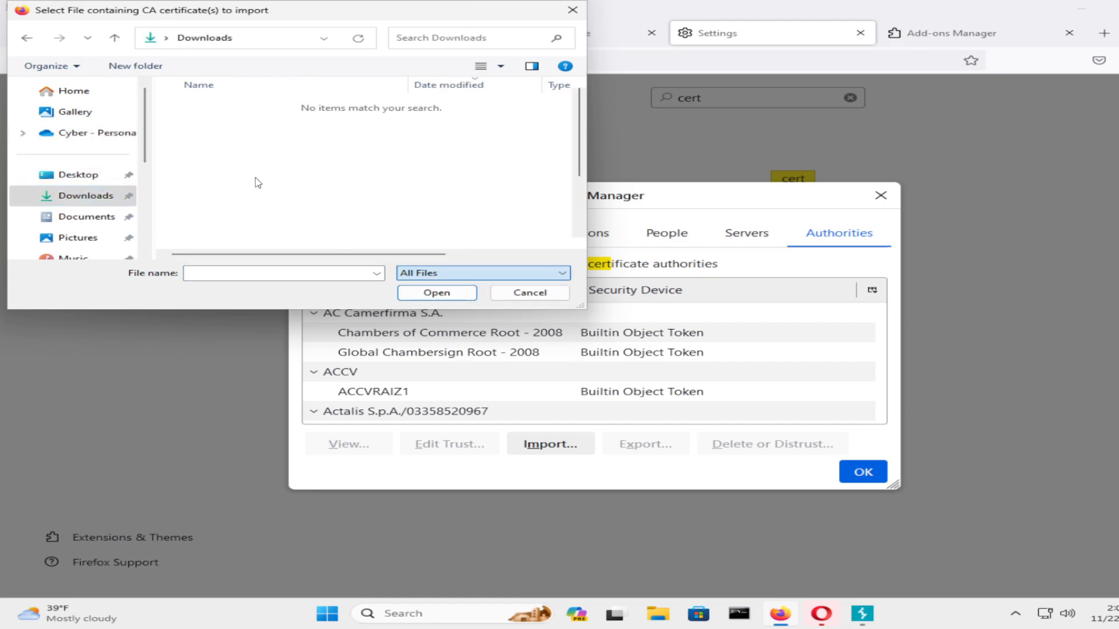
{"action": "double_click", "coordinate": [241, 125]}
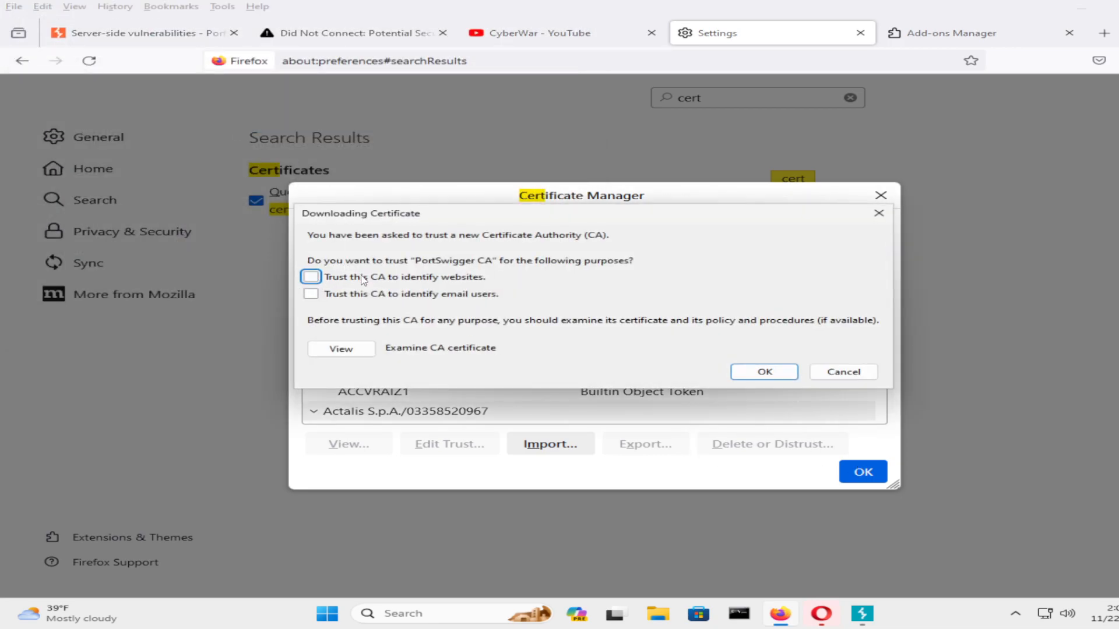
Trust the PortSwigger CA to identify websites and email users, and confirm the Certificate Manager.
{"action": "left_click", "coordinate": [363, 280]}
{"action": "left_click", "coordinate": [375, 296]}
{"action": "left_click", "coordinate": [793, 374]}
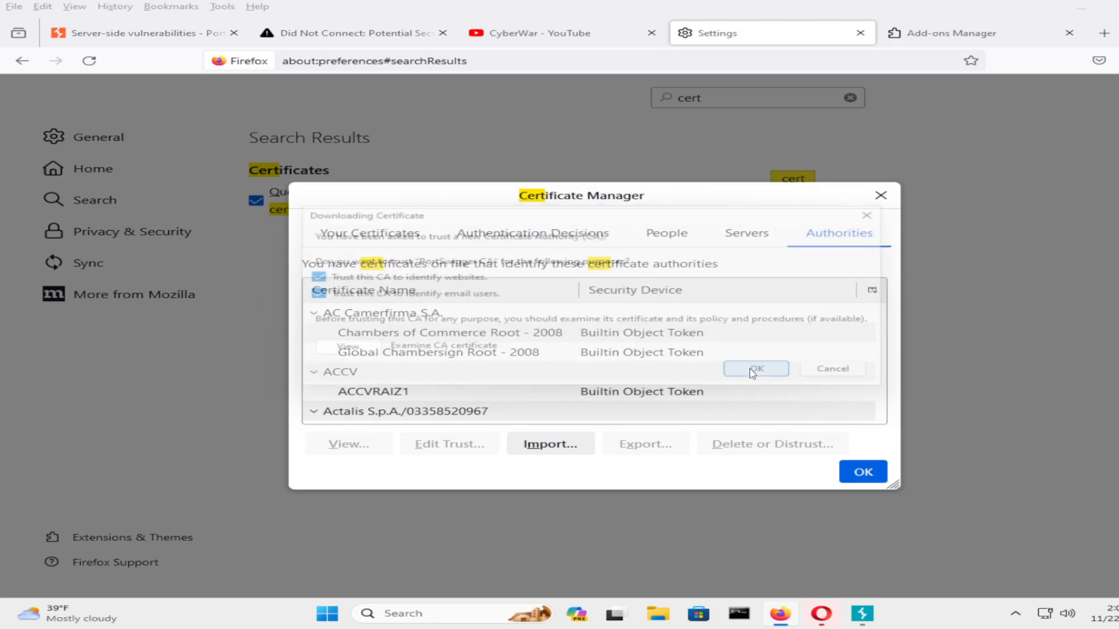
{"action": "left_click", "coordinate": [867, 469]}
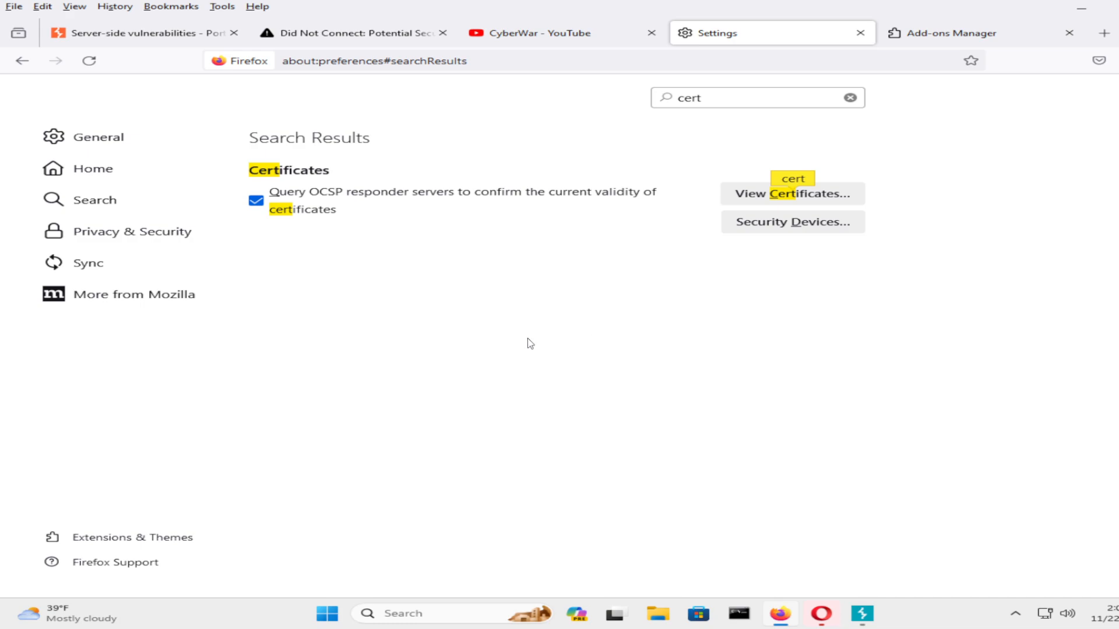
Return to the blocked portswigger.net page and load it again.
{"action": "left_click", "coordinate": [555, 36]}
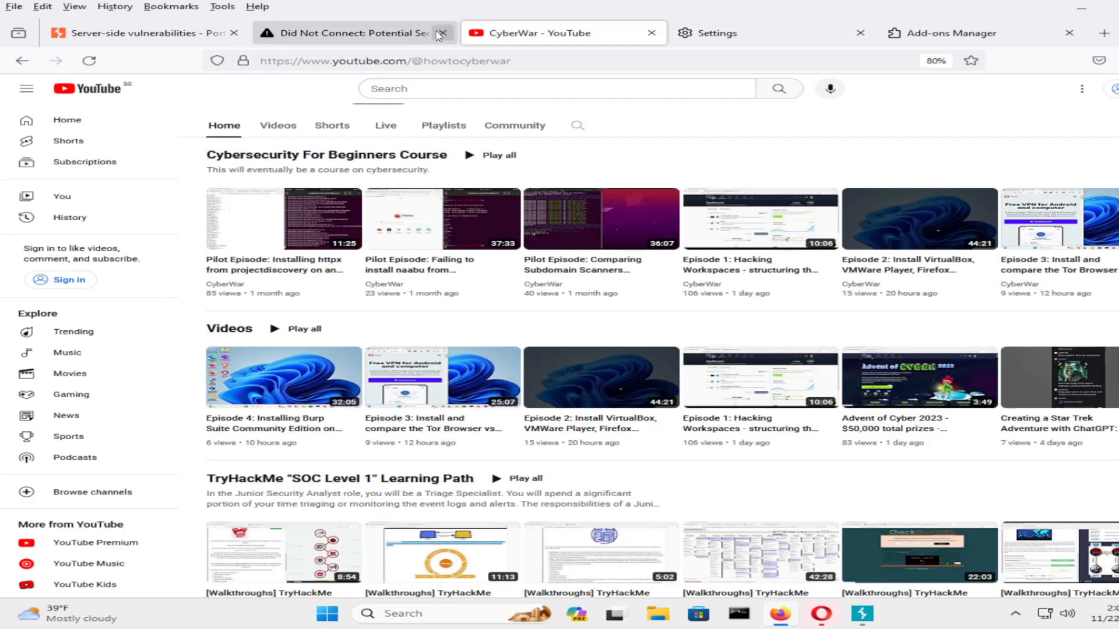
{"action": "left_click", "coordinate": [416, 27]}
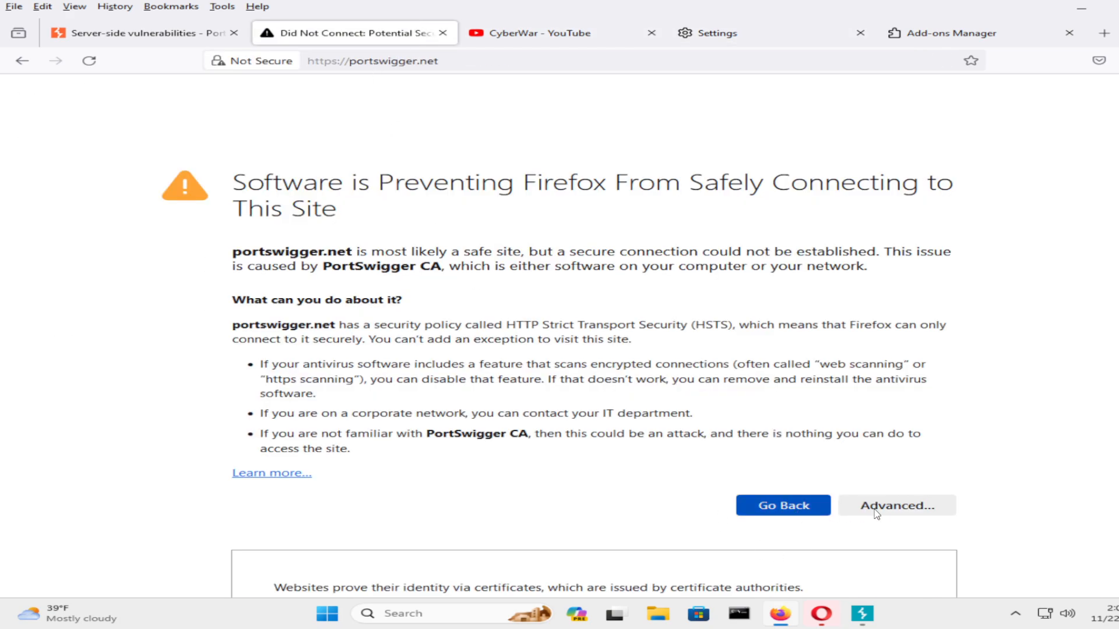
{"action": "left_click", "coordinate": [339, 61]}
{"action": "key", "text": "Return"}
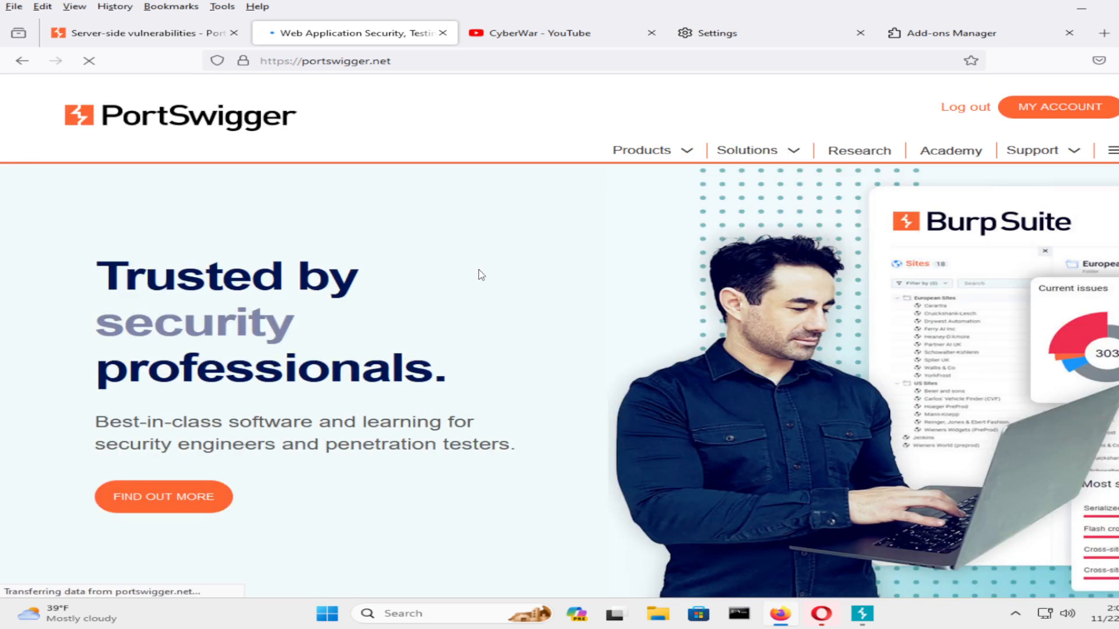
Close Burp Suite's leftover Settings window and bring up its main window.
{"action": "mouse_move", "coordinate": [854, 619]}
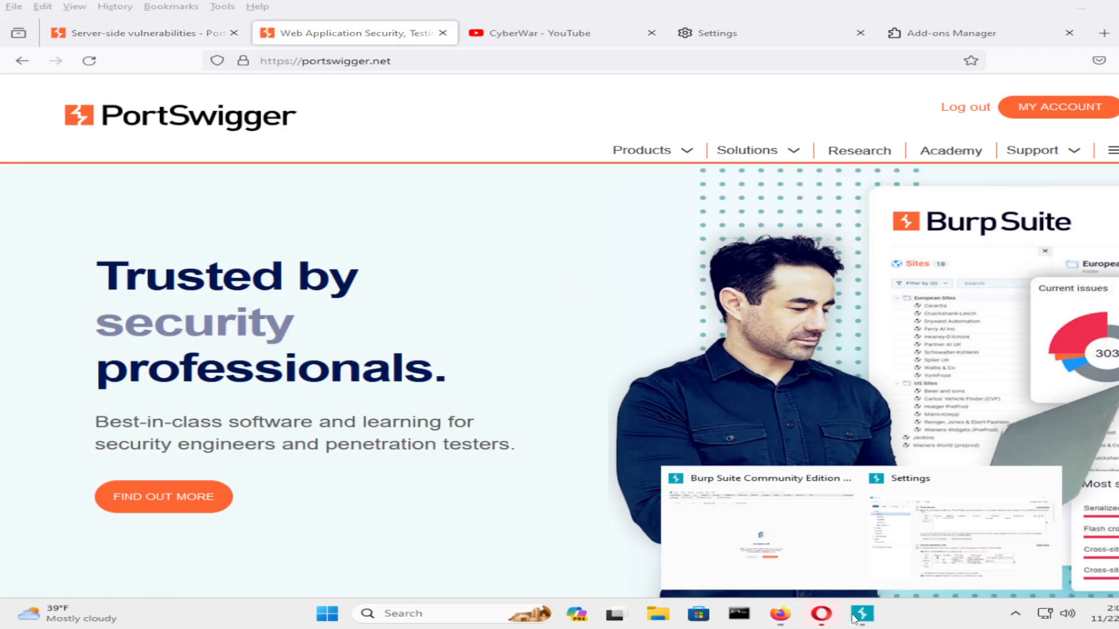
{"action": "left_click", "coordinate": [928, 555]}
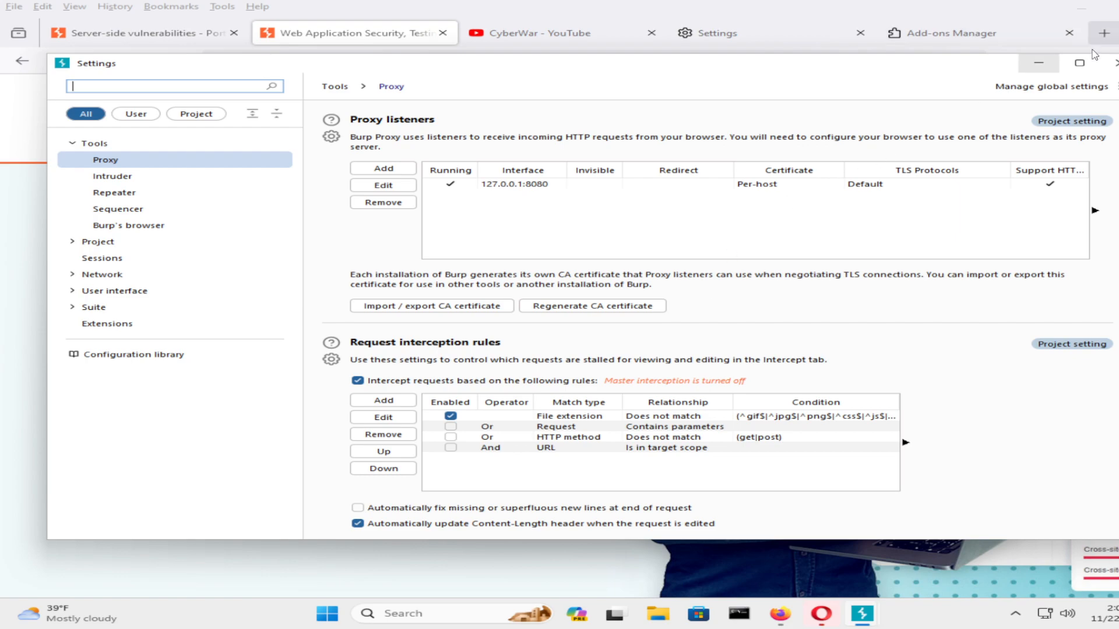
{"action": "left_click", "coordinate": [1114, 62]}
{"action": "mouse_move", "coordinate": [856, 616]}
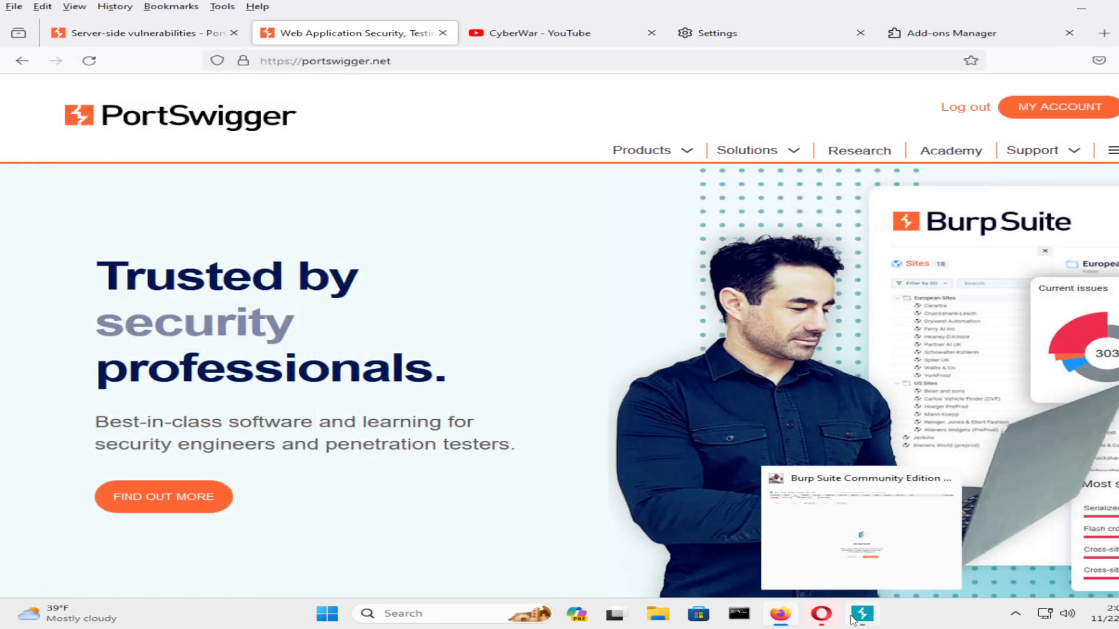
{"action": "left_click", "coordinate": [845, 524]}
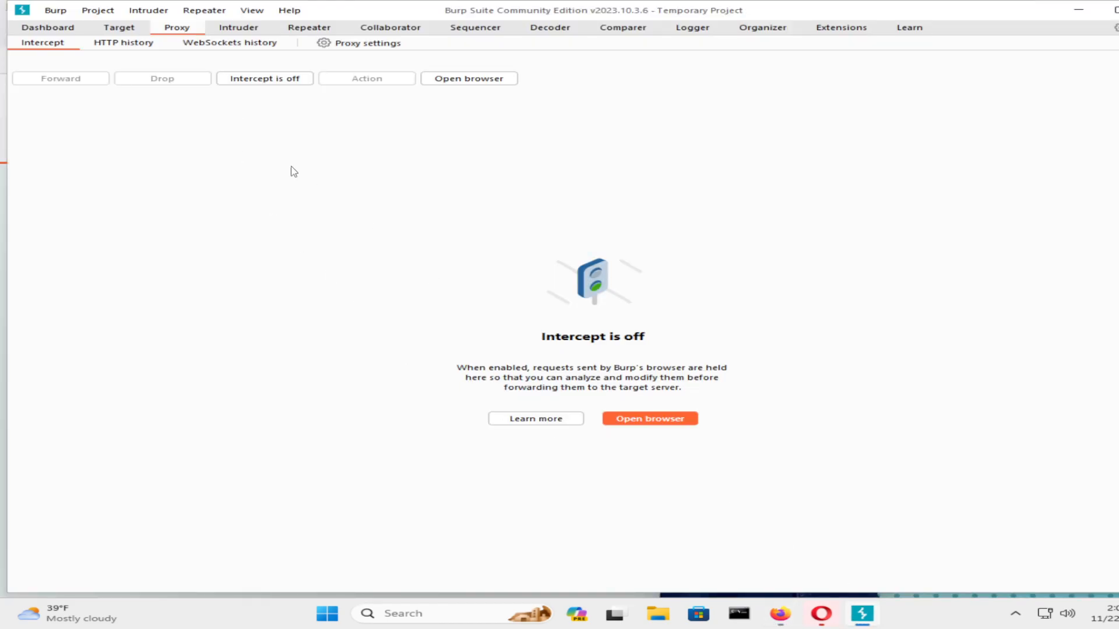
Check the Target site map for captured HTTPS traffic, inspecting the portswigger.net and detectportal.firefox.com entries.
{"action": "left_click", "coordinate": [135, 47]}
{"action": "left_click", "coordinate": [128, 29]}
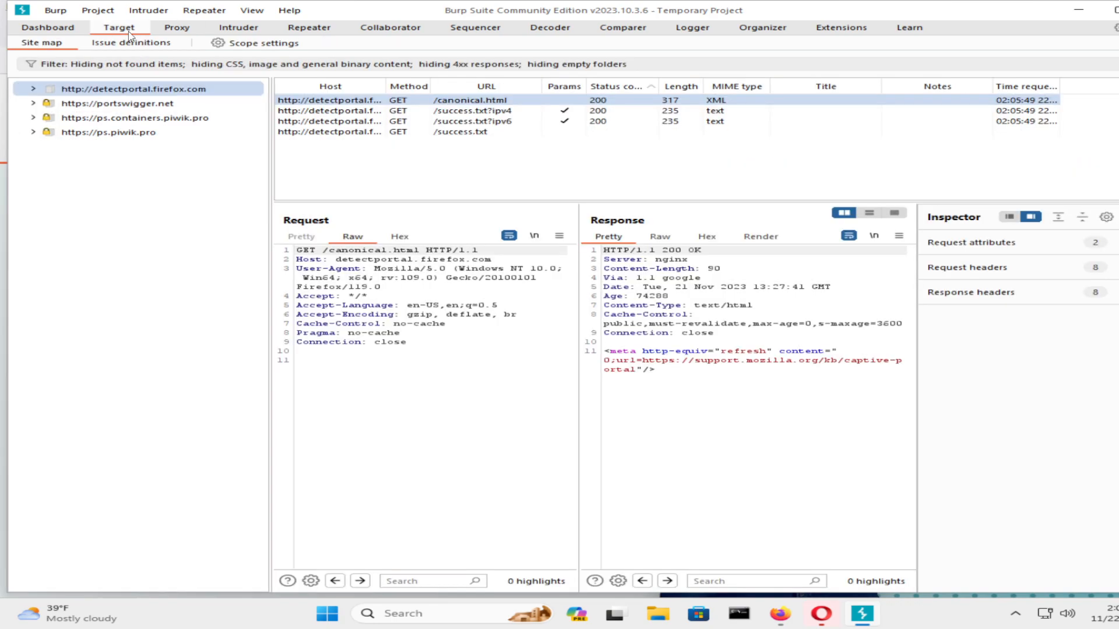
{"action": "left_click", "coordinate": [43, 105]}
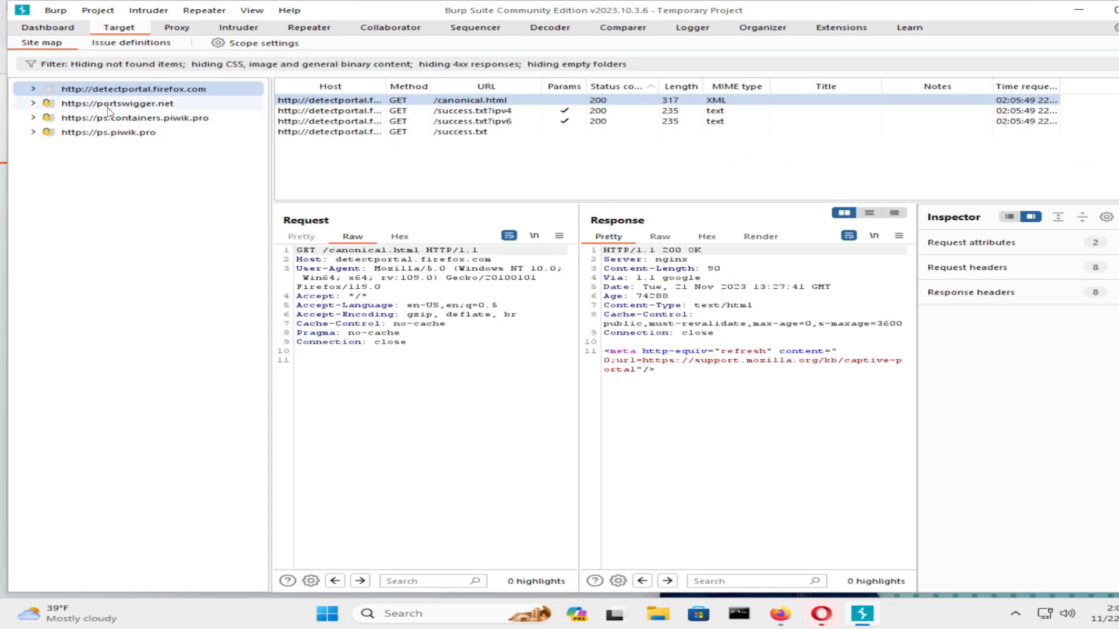
{"action": "left_click", "coordinate": [99, 90]}
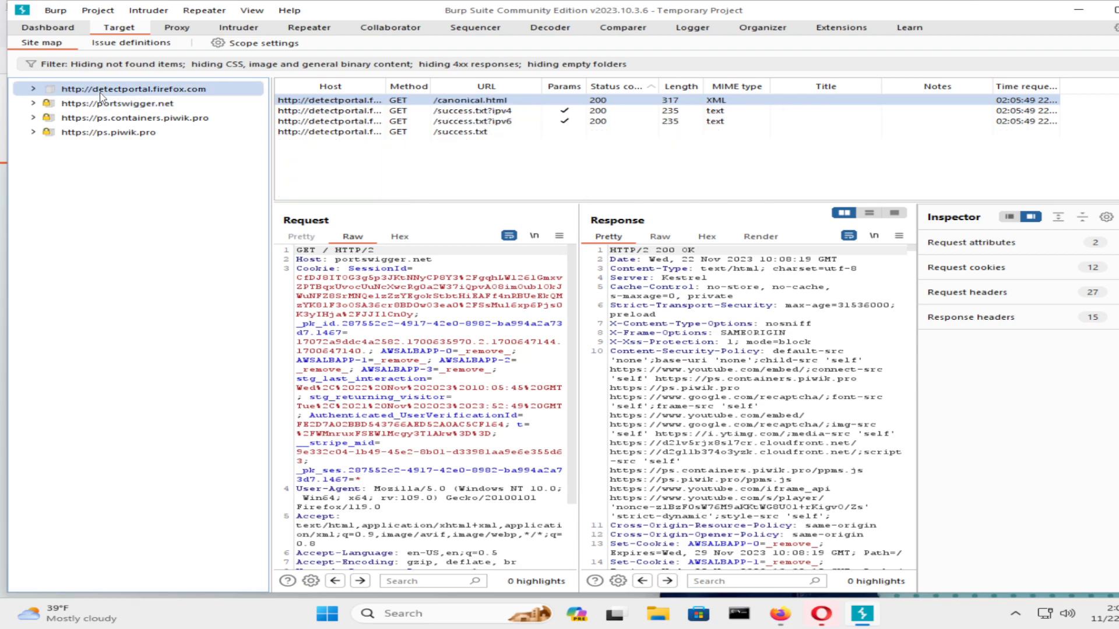
{"action": "right_click", "coordinate": [100, 93]}
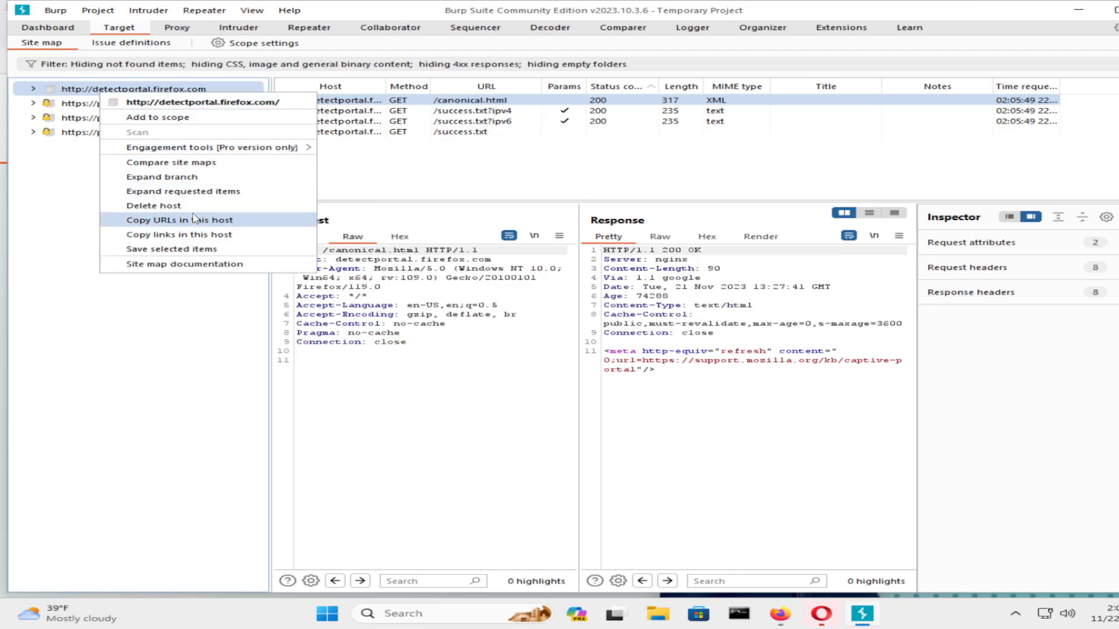
{"action": "key", "text": "Escape"}
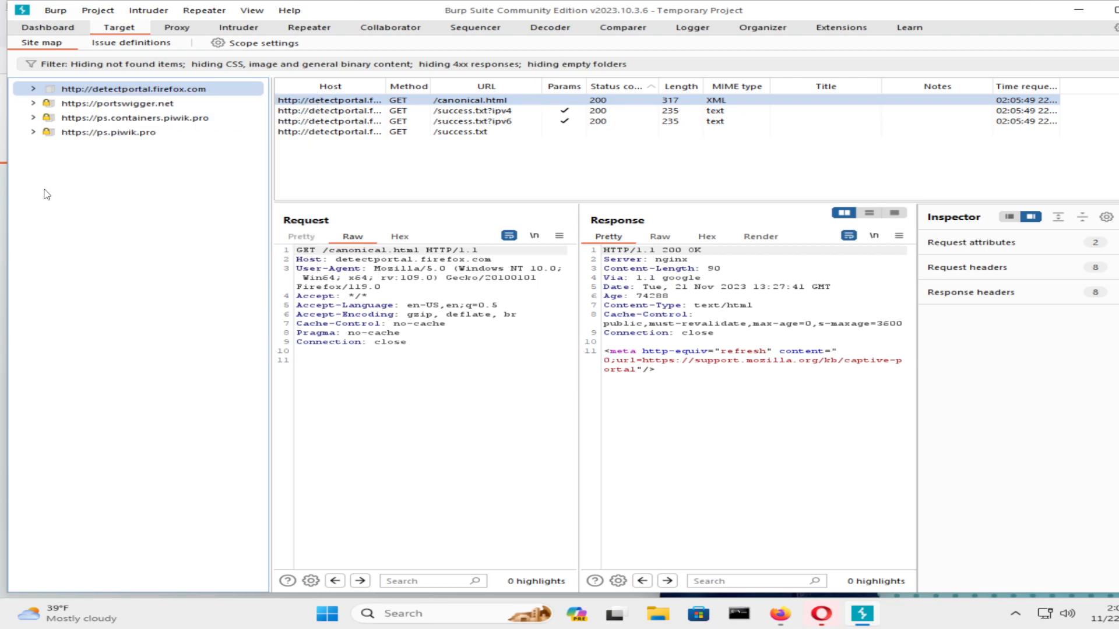
Expand the portswigger.net and both piwik.pro hosts in the site map, and examine the about and bundles folders' requests.
{"action": "left_click", "coordinate": [58, 105]}
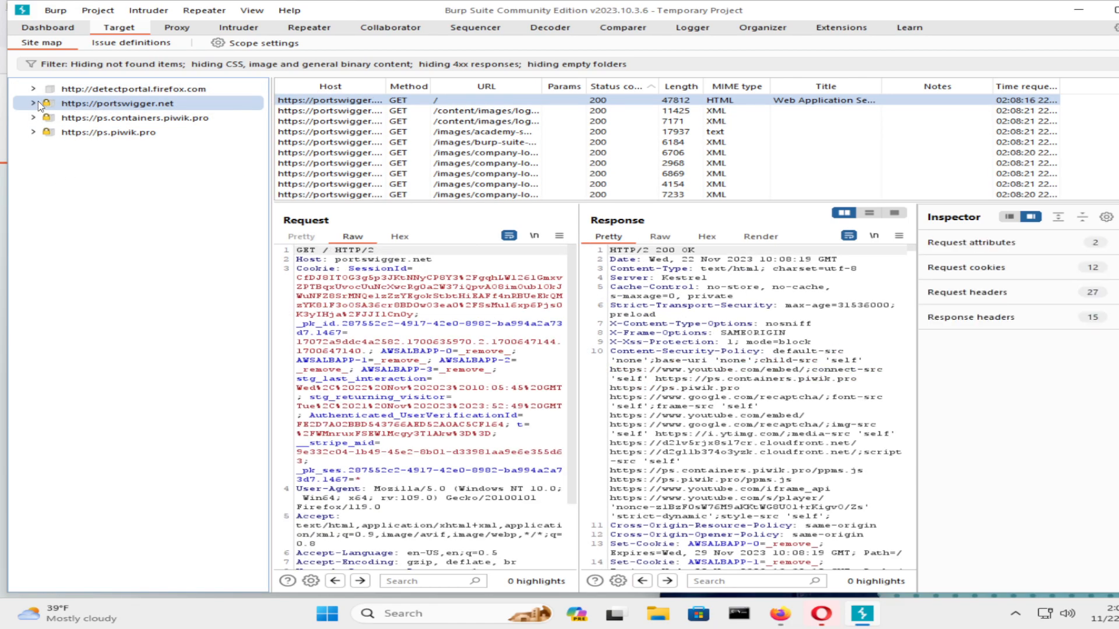
{"action": "left_click", "coordinate": [35, 102]}
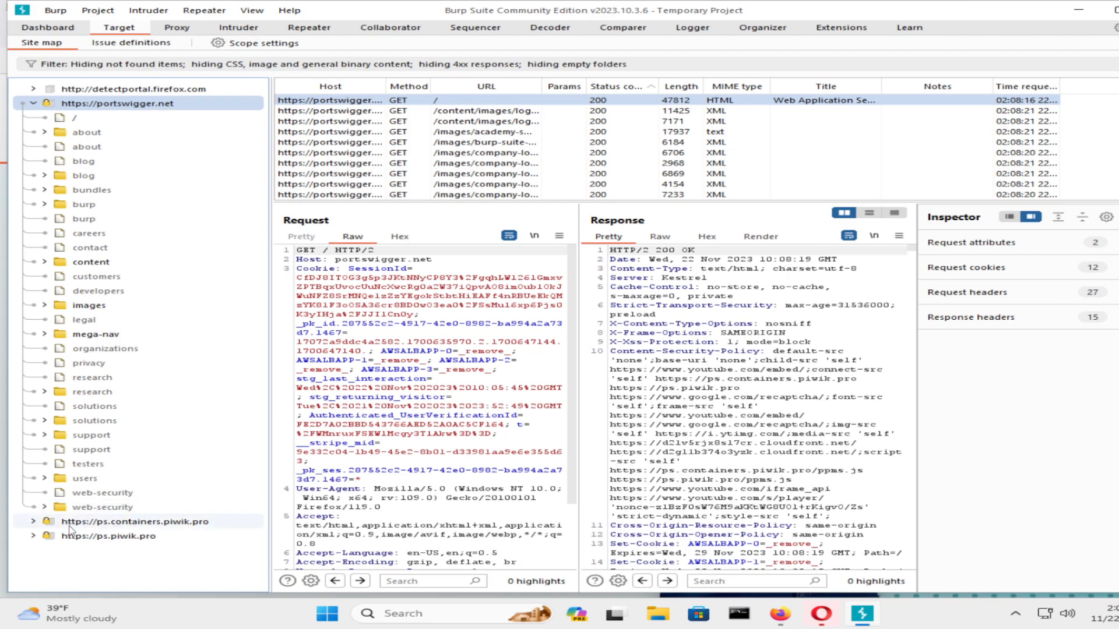
{"action": "left_click", "coordinate": [33, 521]}
{"action": "left_click", "coordinate": [33, 564]}
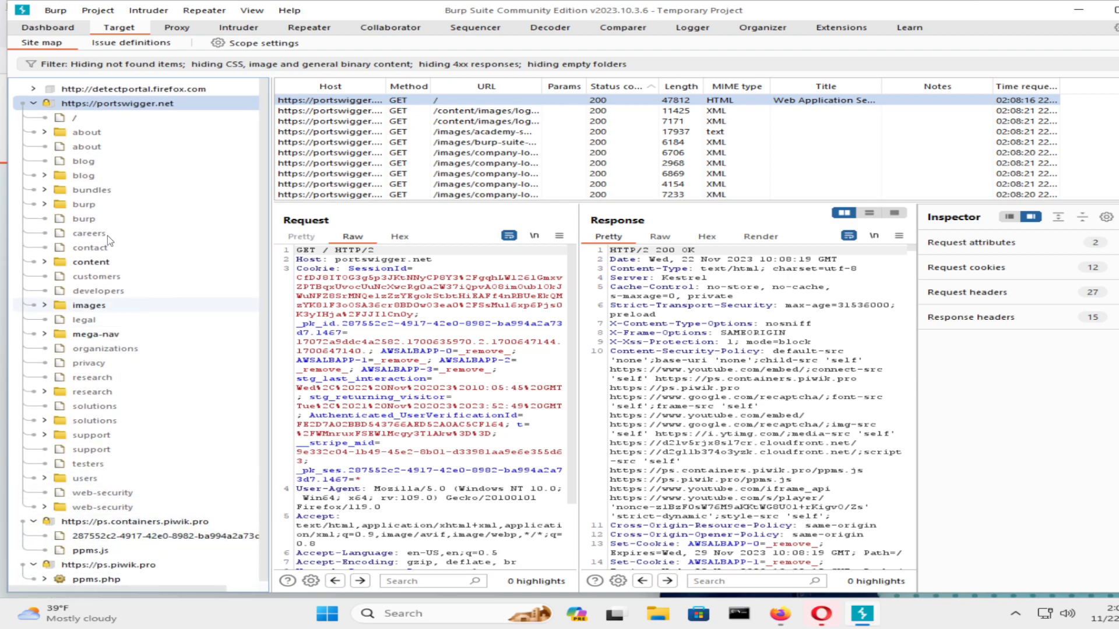
{"action": "left_click", "coordinate": [102, 133]}
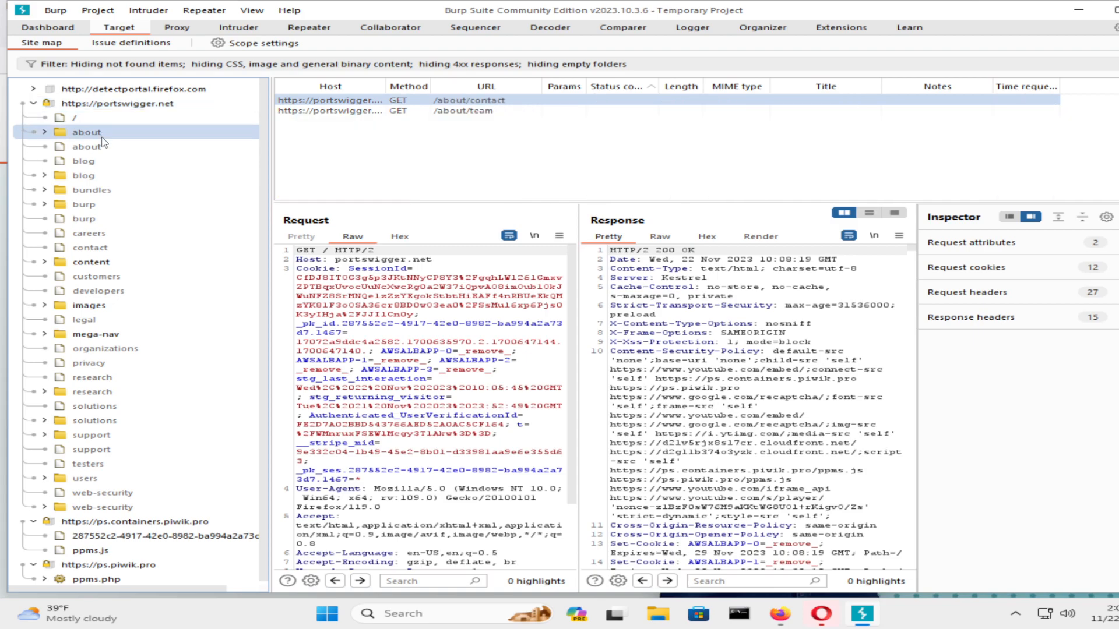
{"action": "left_click", "coordinate": [108, 190]}
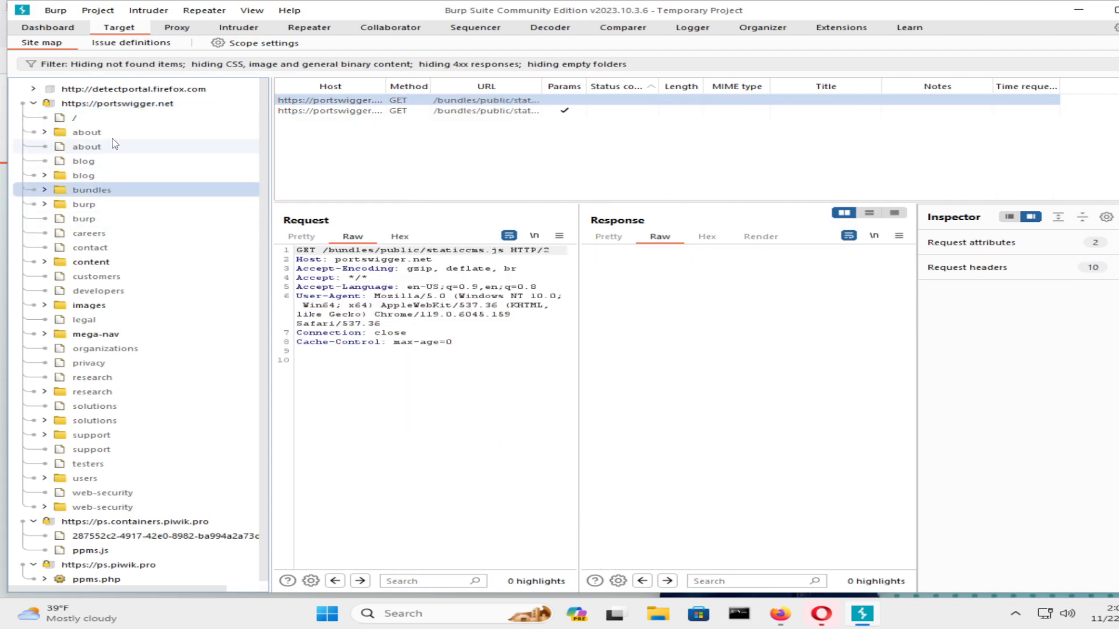
{"action": "left_click", "coordinate": [139, 106]}
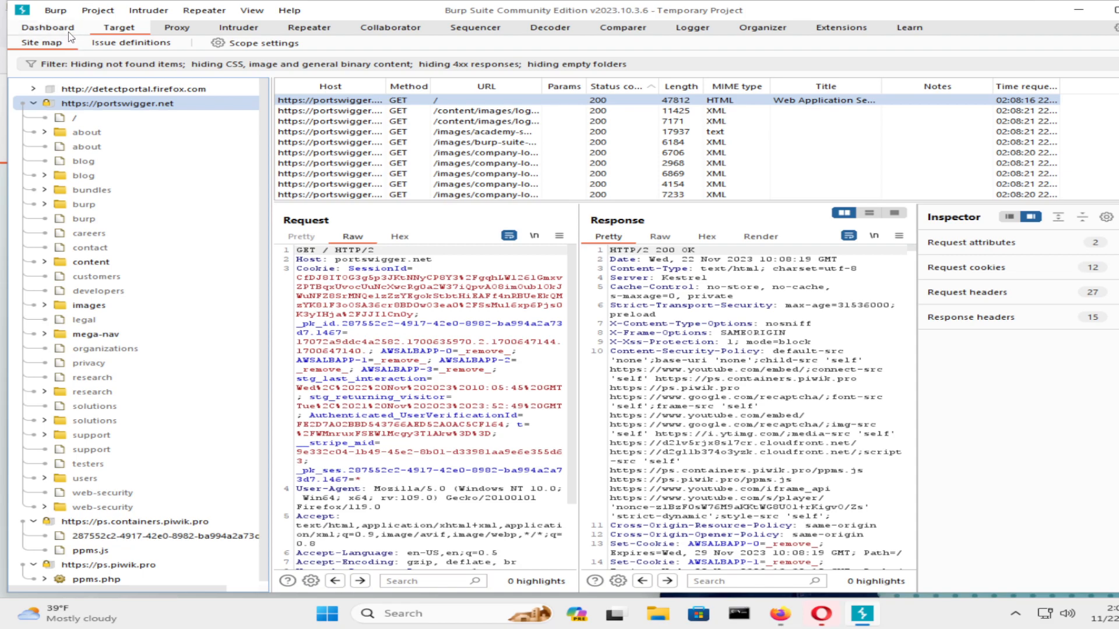
Review the Dashboard's tasks and event log, and collapse the portswigger.net tree back in the Target site map.
{"action": "left_click", "coordinate": [48, 27]}
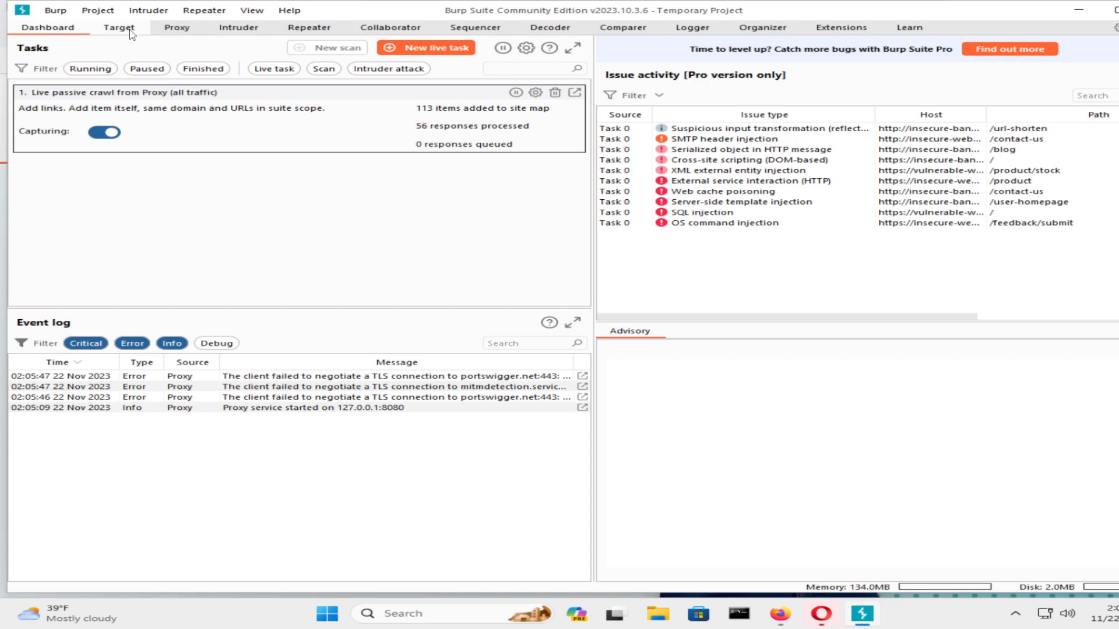
{"action": "left_click", "coordinate": [130, 30]}
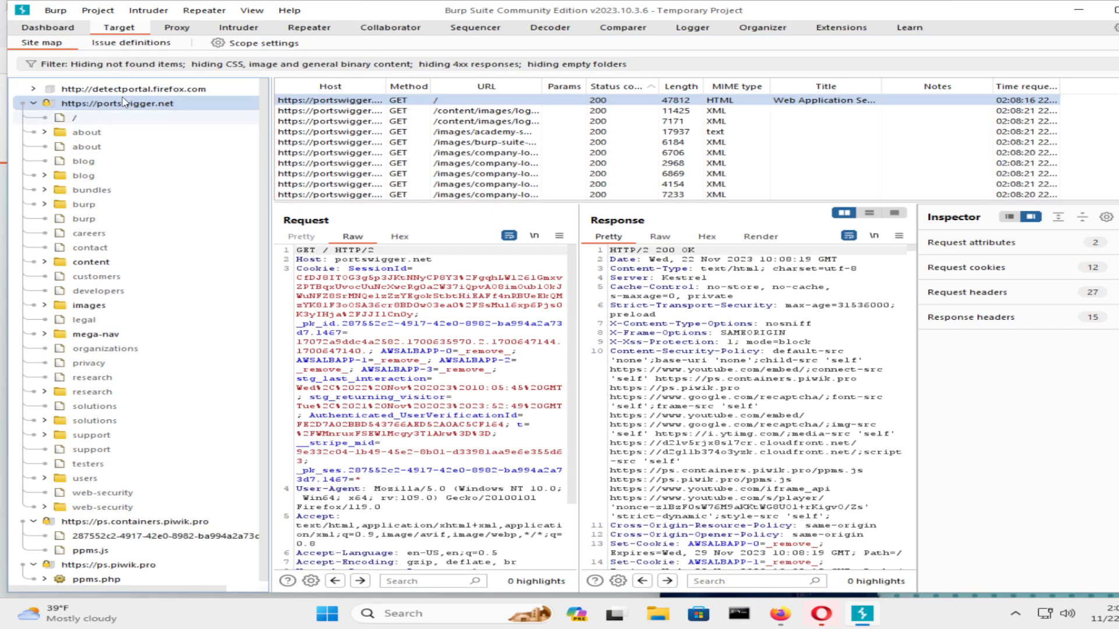
{"action": "left_click", "coordinate": [34, 104]}
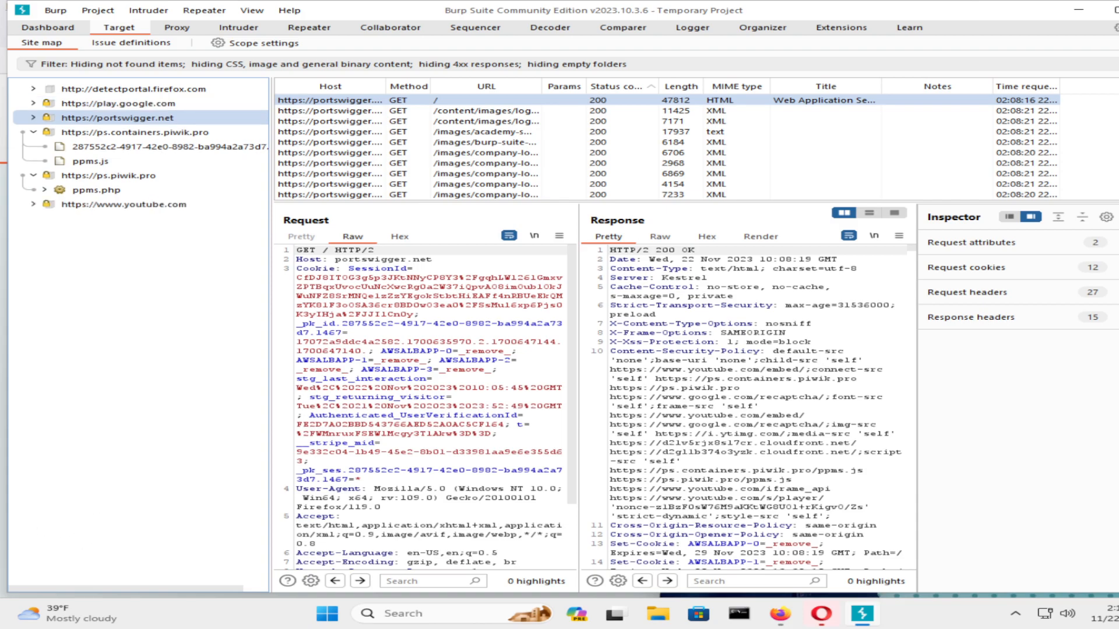
Exit Burp Suite, confirming that all its windows close, and try to load the PortSwigger home page in Firefox.
{"action": "left_click", "coordinate": [1079, 10]}
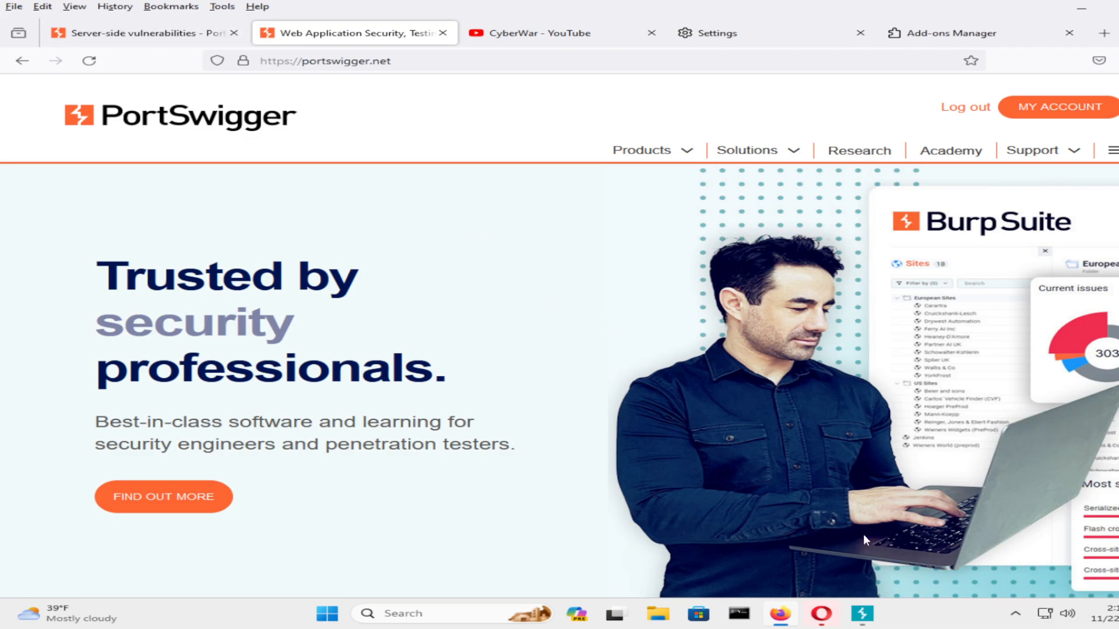
{"action": "left_click", "coordinate": [874, 608]}
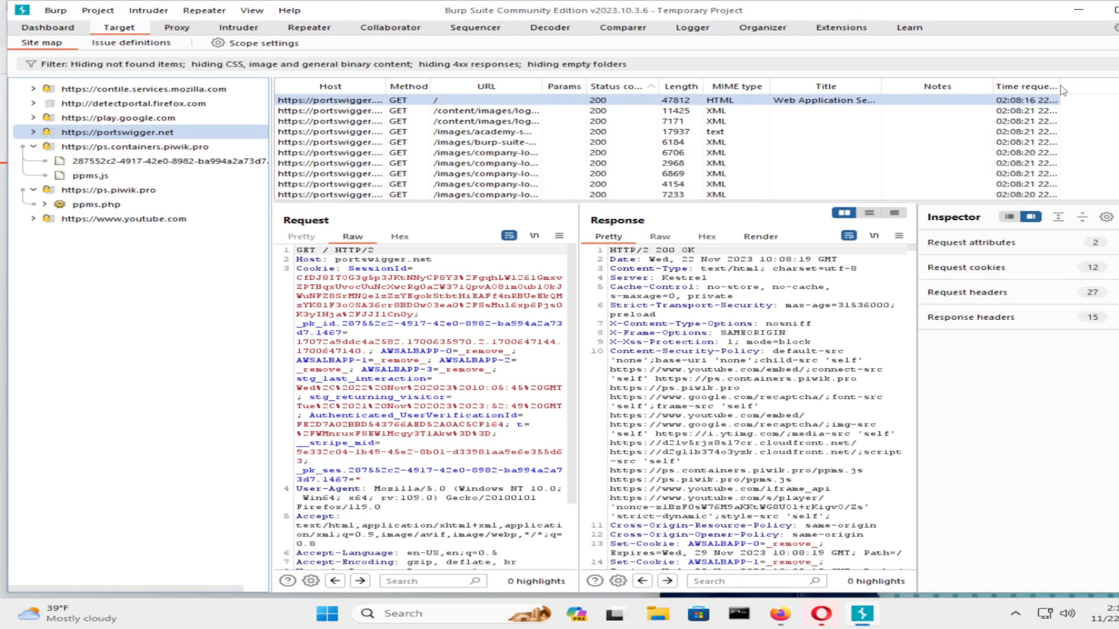
{"action": "left_click", "coordinate": [1118, 10]}
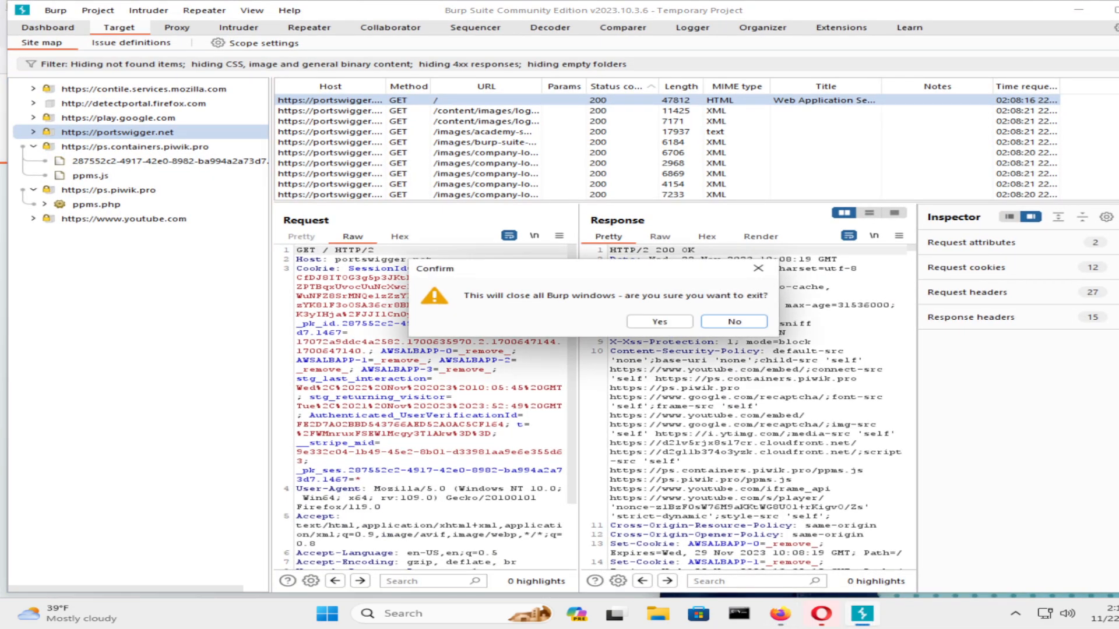
{"action": "left_click", "coordinate": [657, 325]}
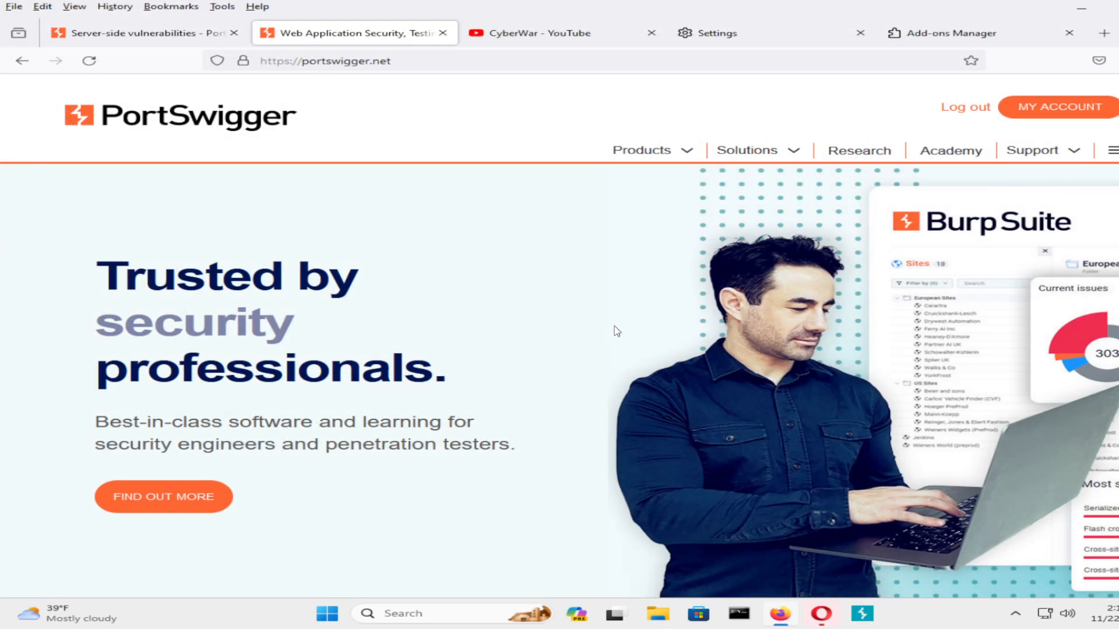
{"action": "left_click", "coordinate": [169, 121]}
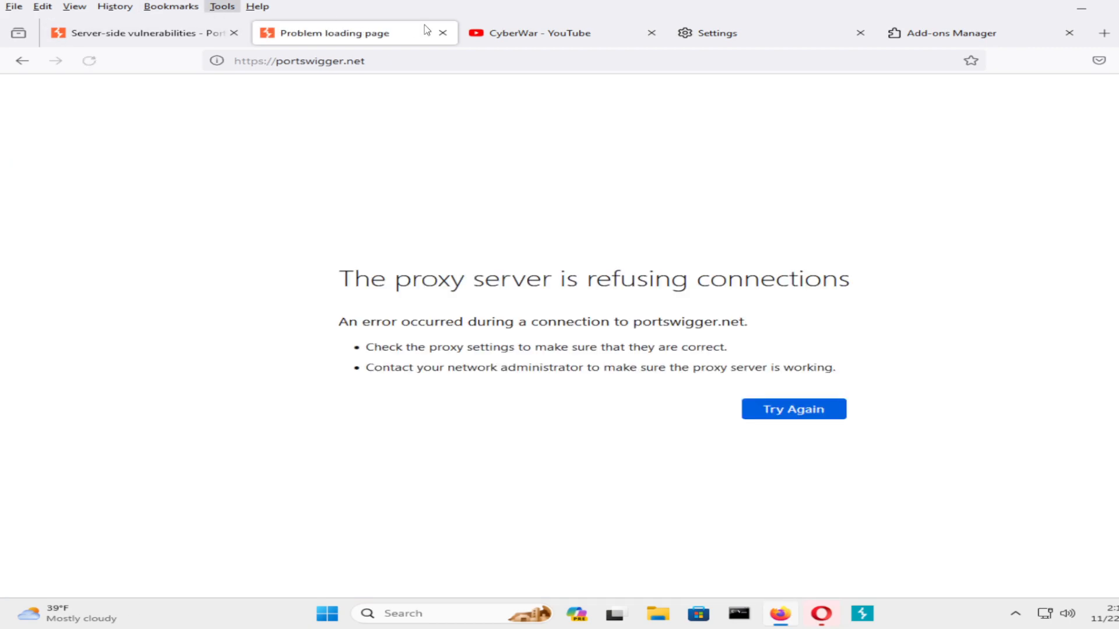
Find the network settings in Firefox's preferences, set the connection to No proxy, and retry loading portswigger.net.
{"action": "left_click", "coordinate": [724, 36]}
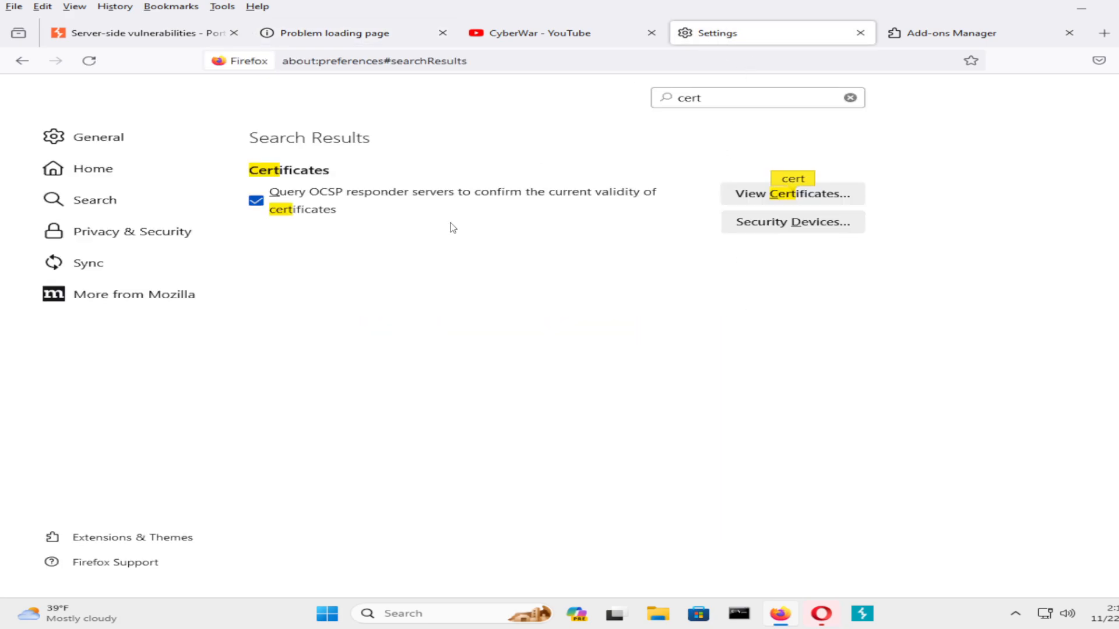
{"action": "key", "text": "ctrl+f"}
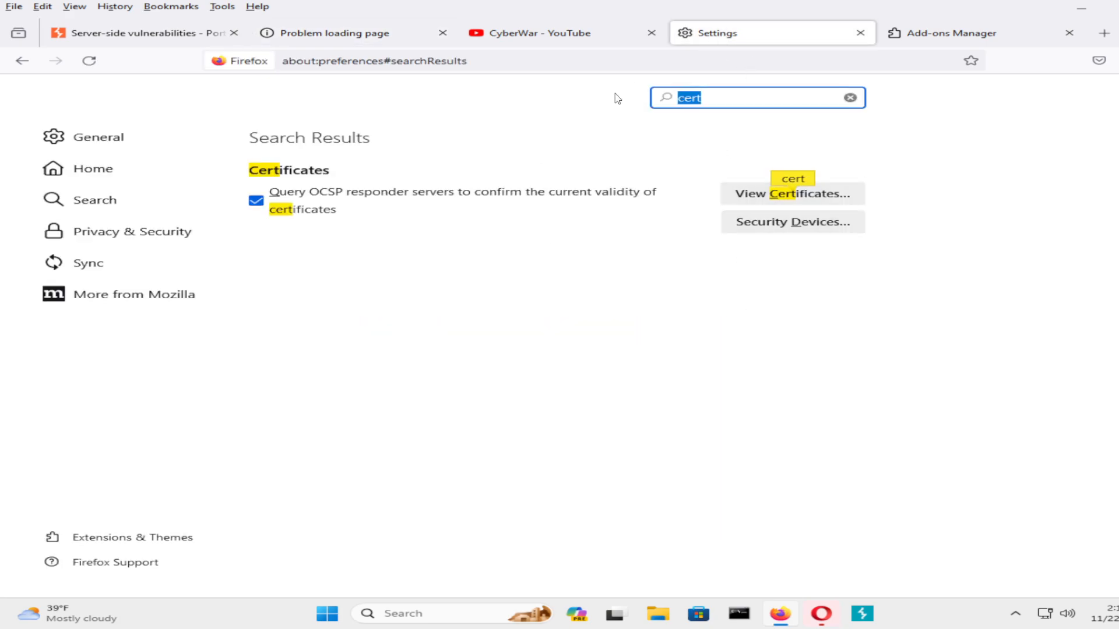
{"action": "type", "text": "netwo"}
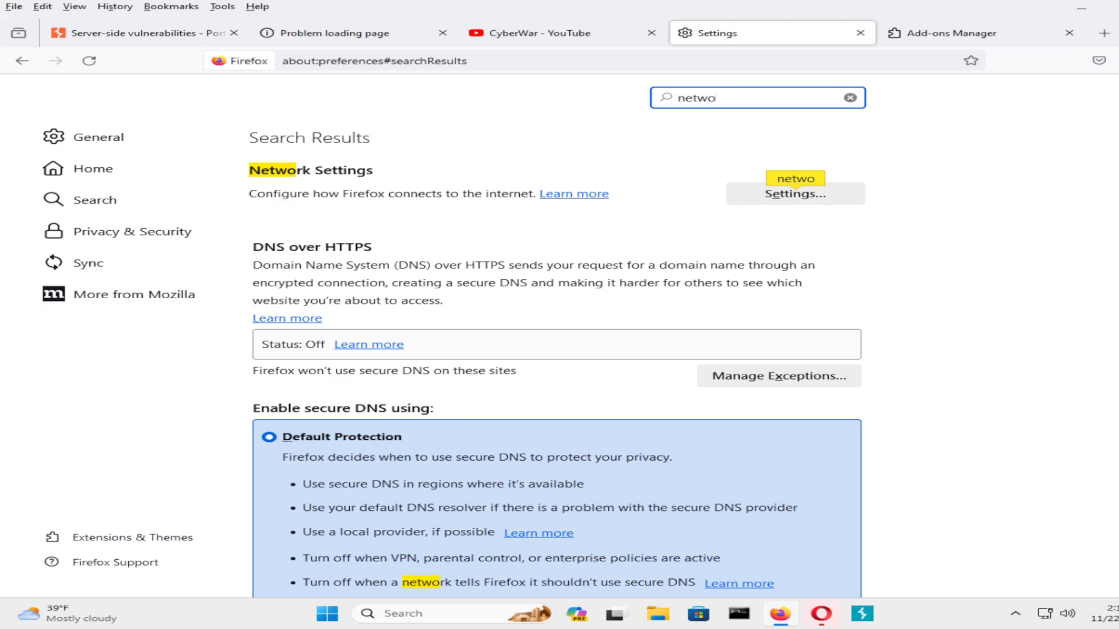
{"action": "left_click", "coordinate": [827, 193]}
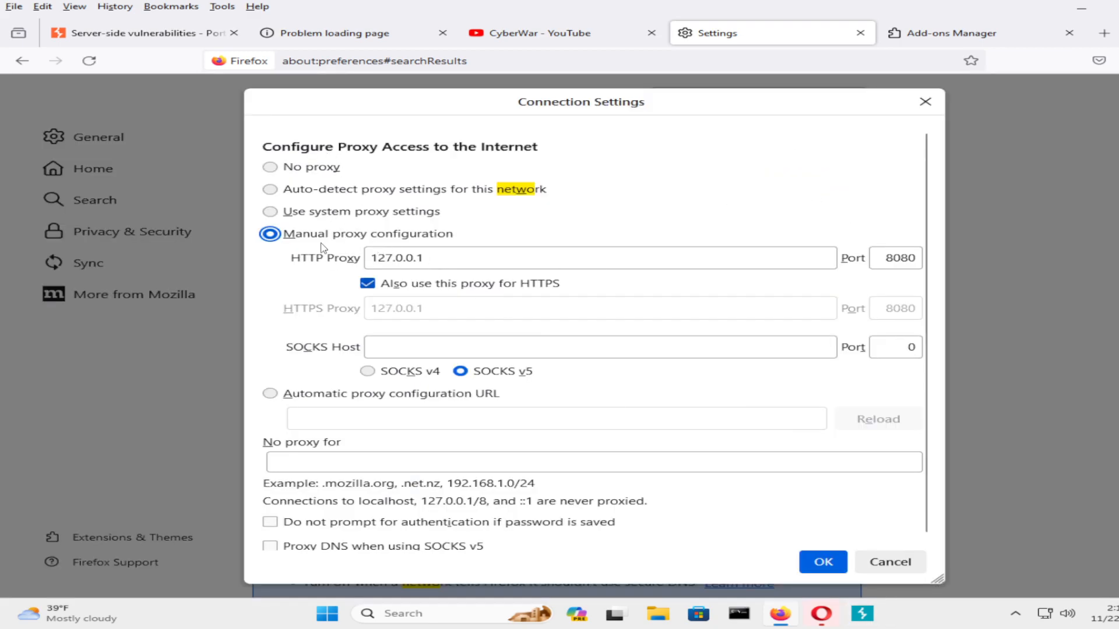
{"action": "left_click", "coordinate": [314, 169]}
{"action": "left_click", "coordinate": [823, 561]}
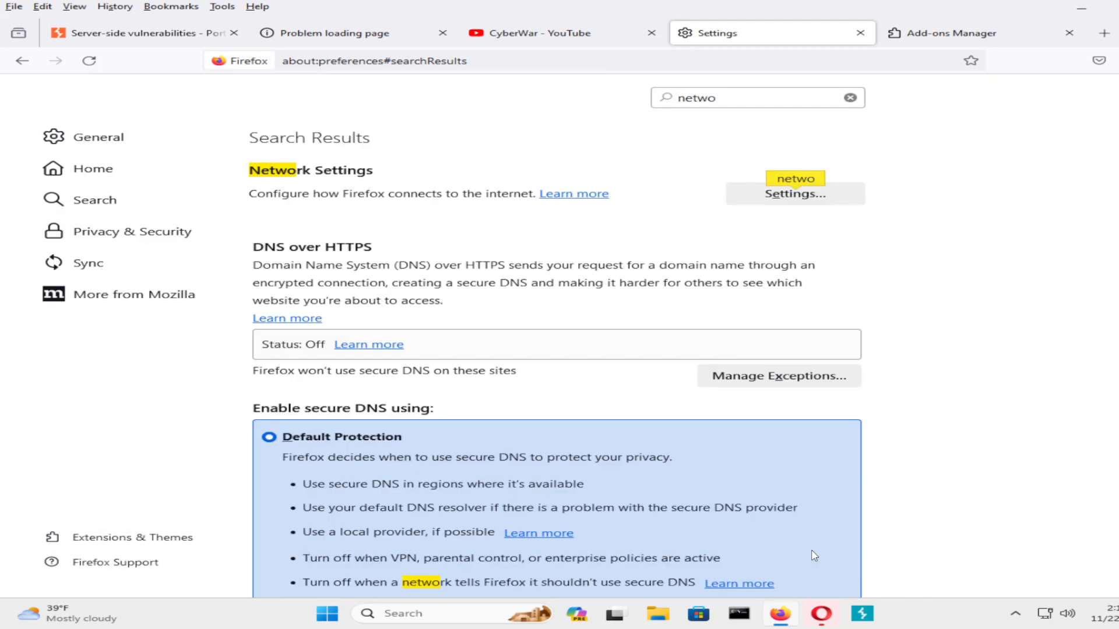
{"action": "left_click", "coordinate": [303, 38]}
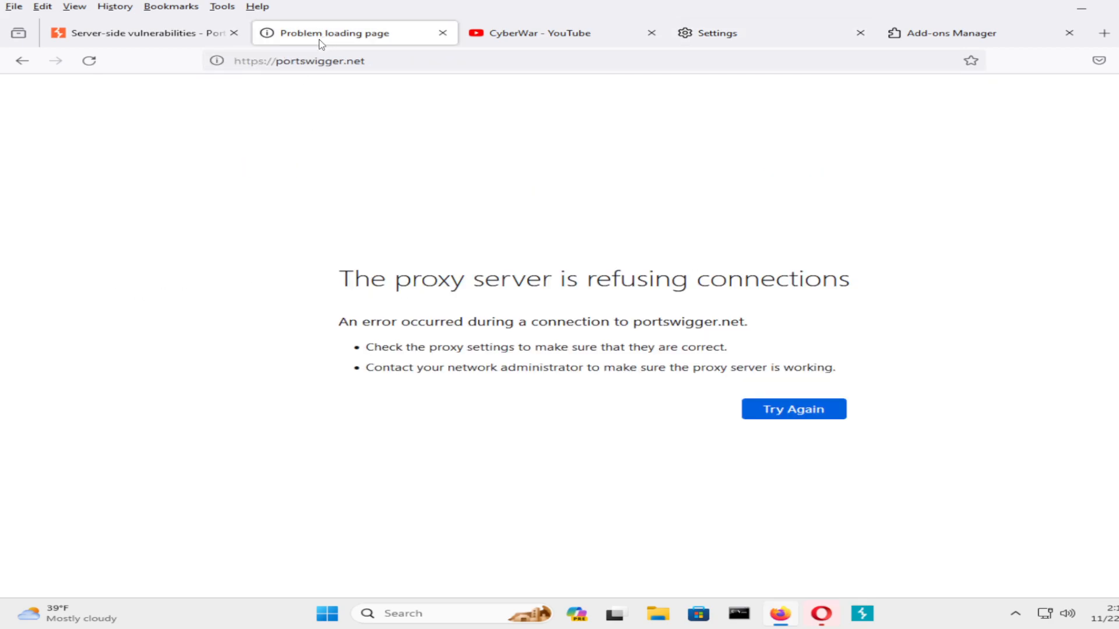
{"action": "left_click", "coordinate": [766, 415]}
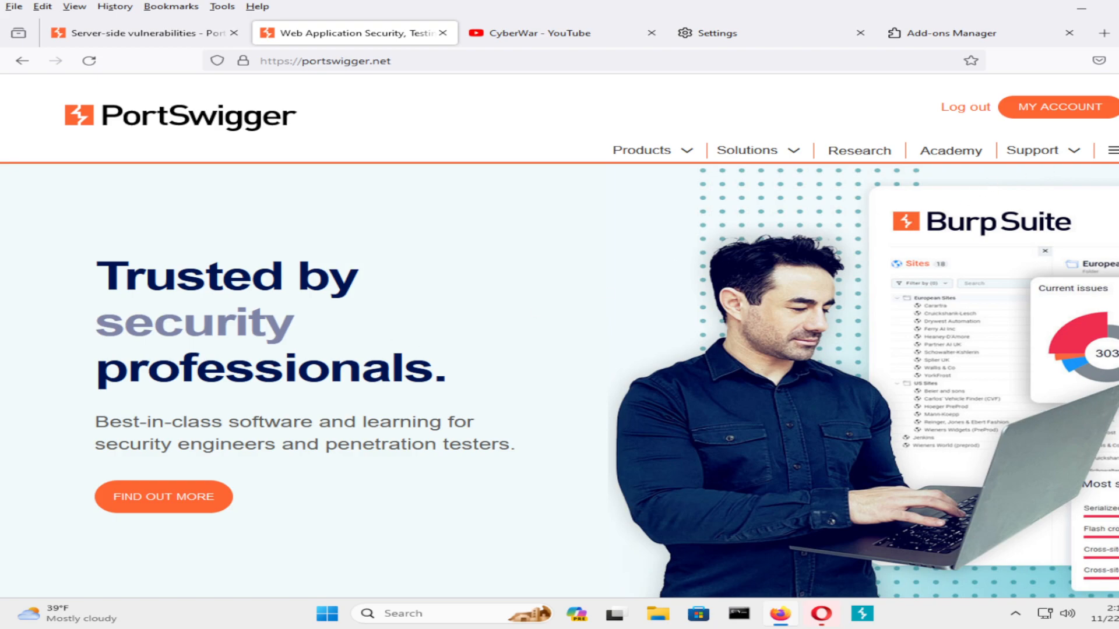
Open Firefox's extension manager and search the add-ons site for foxyproxy.
{"action": "left_click", "coordinate": [1118, 60]}
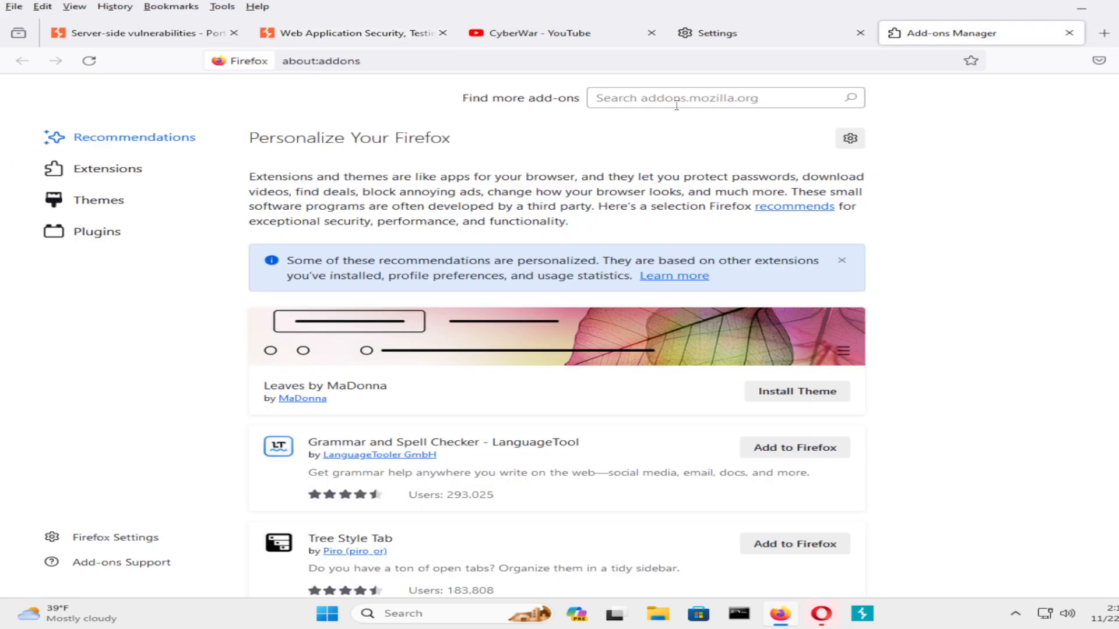
{"action": "left_click", "coordinate": [169, 171]}
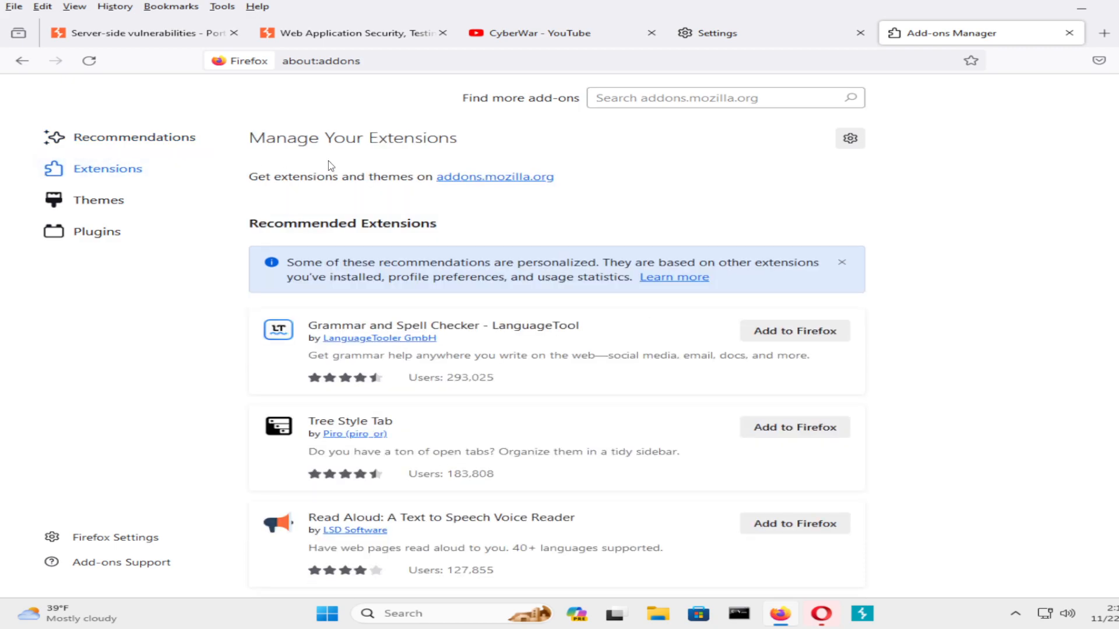
{"action": "left_click", "coordinate": [645, 97]}
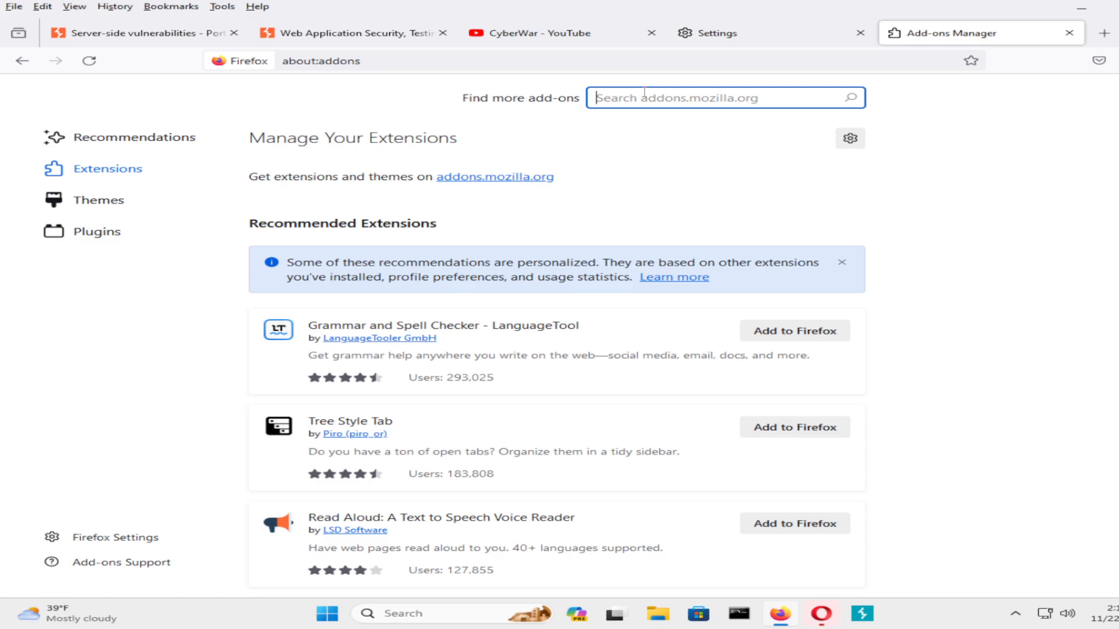
{"action": "type", "text": "foxyproxy"}
{"action": "key", "text": "Return"}
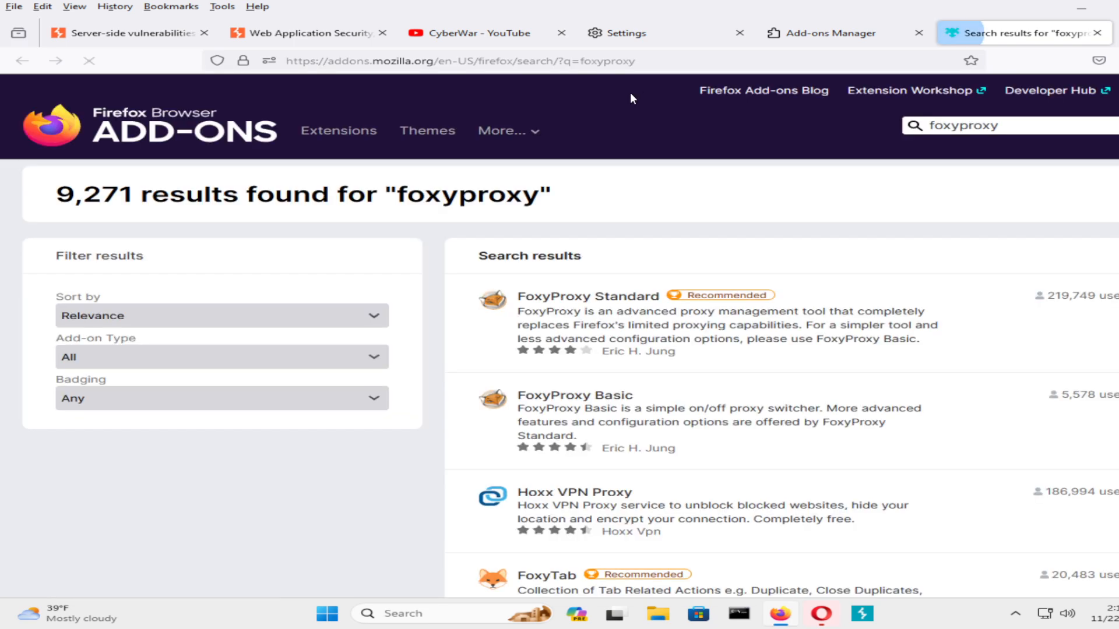
Install the FoxyProxy Standard extension, granting the permissions it requests, and dismiss the installation notice.
{"action": "left_click", "coordinate": [779, 326]}
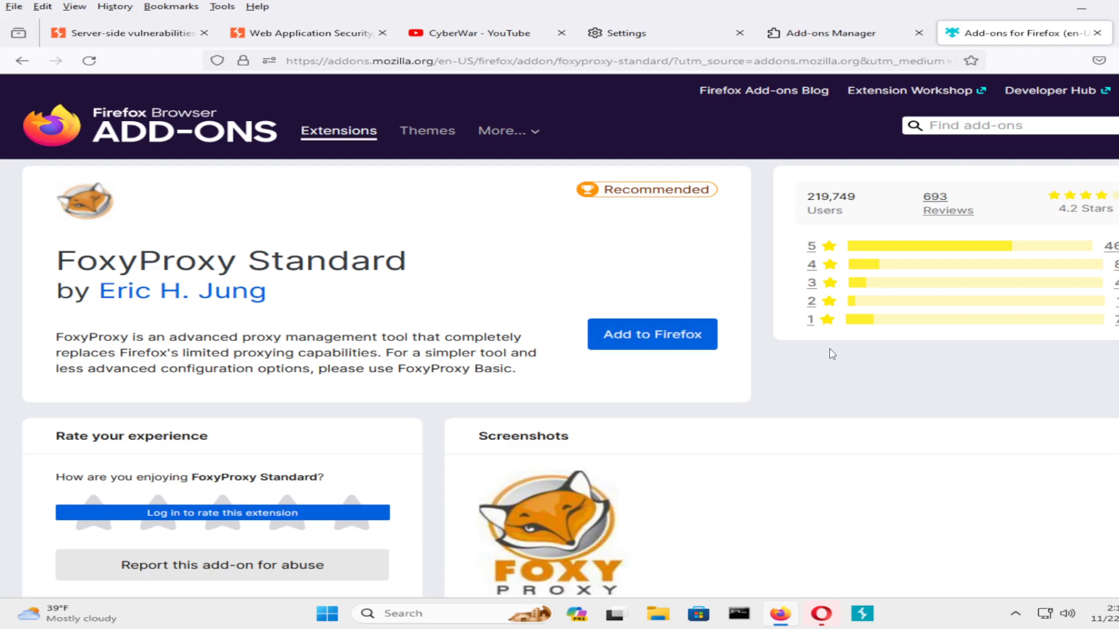
{"action": "left_click", "coordinate": [665, 338]}
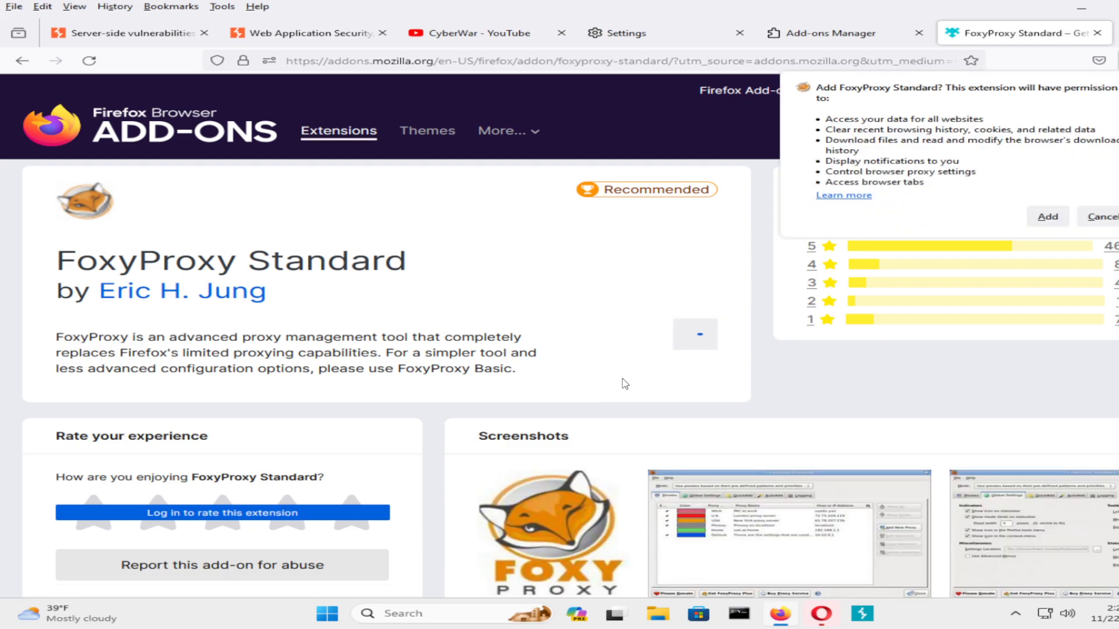
{"action": "left_click", "coordinate": [1051, 217]}
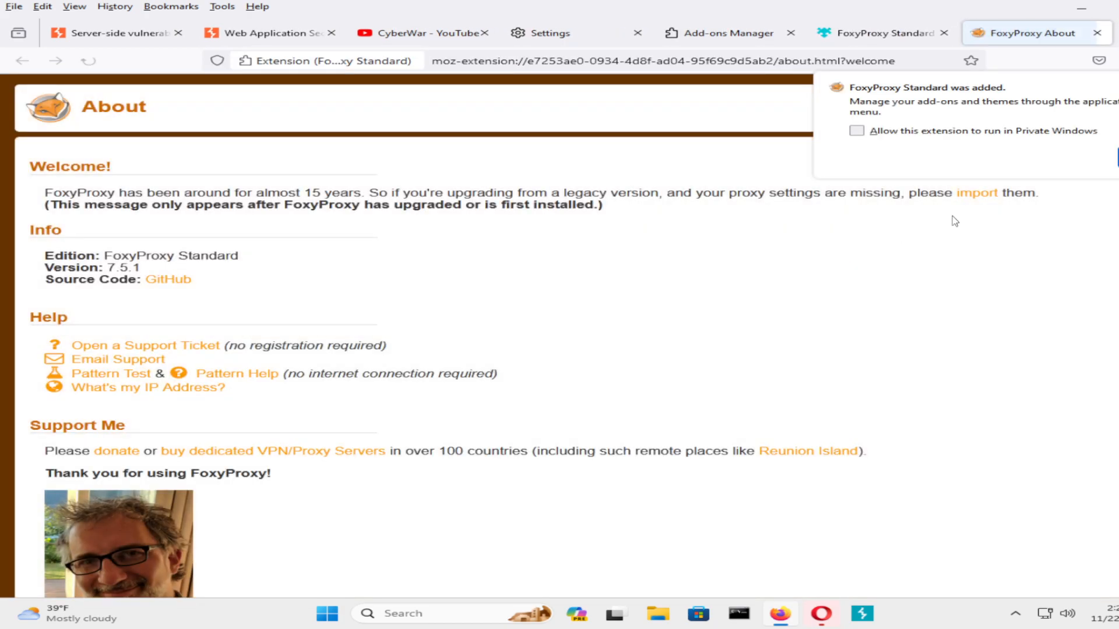
{"action": "left_click", "coordinate": [576, 239]}
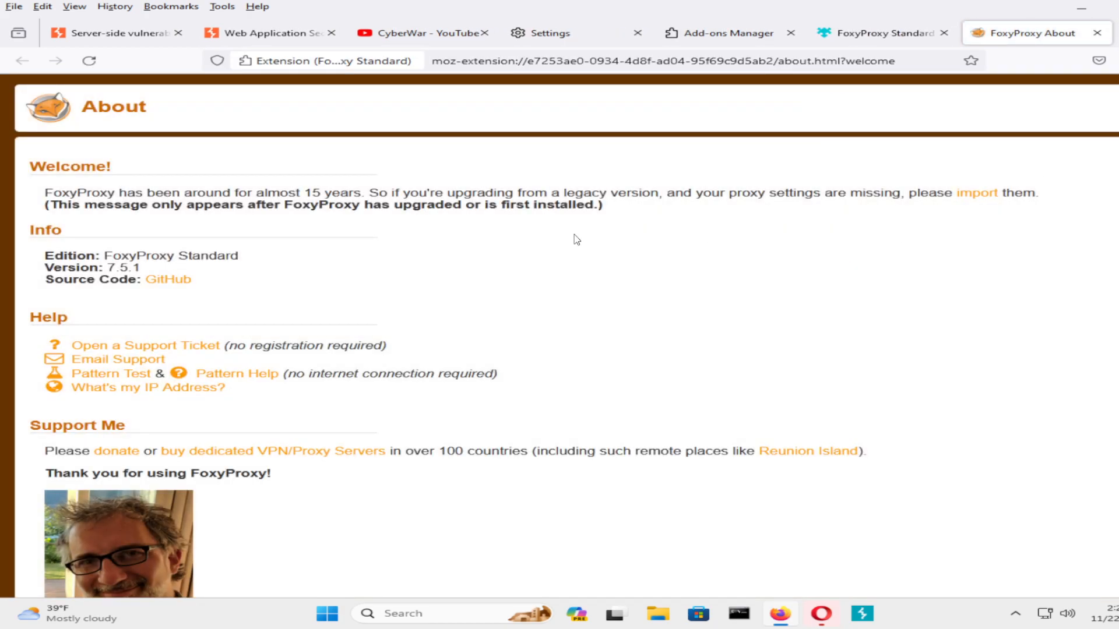
Open FoxyProxy's options and start a new proxy entry titled Burp Suite Community Edition.
{"action": "left_click", "coordinate": [1099, 61]}
{"action": "left_click", "coordinate": [1013, 110]}
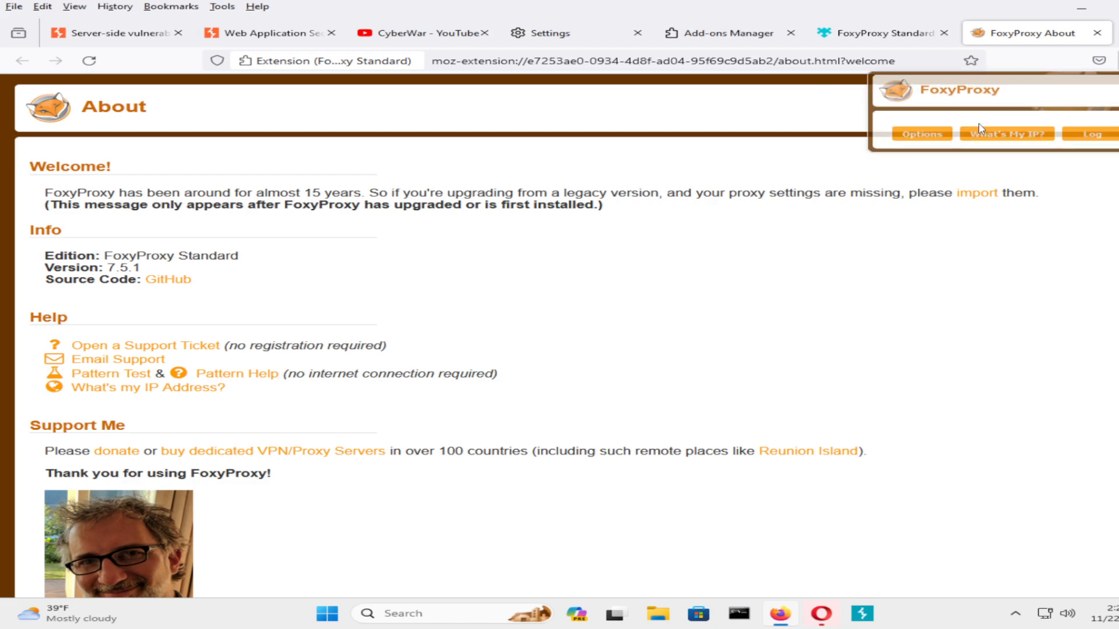
{"action": "left_click", "coordinate": [935, 135]}
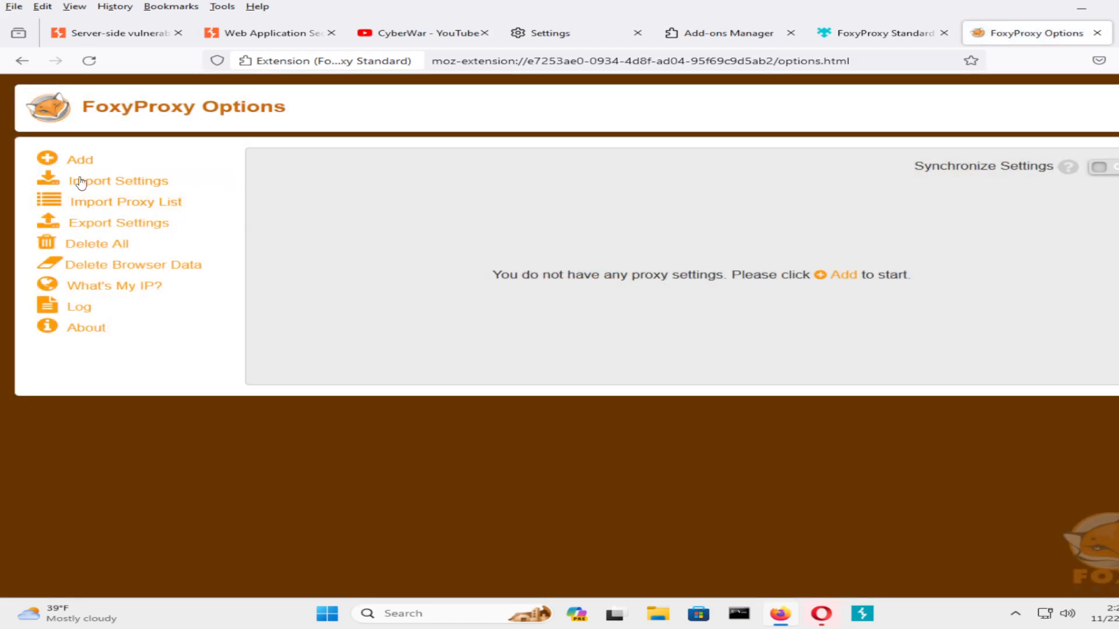
{"action": "left_click", "coordinate": [78, 160]}
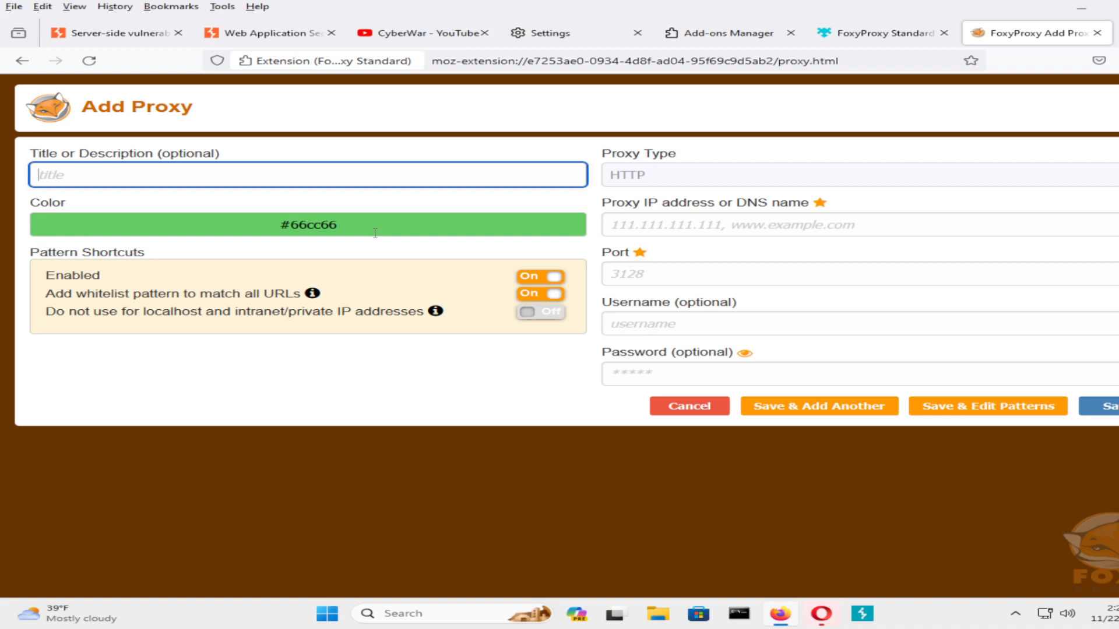
{"action": "type", "text": "Burp Suite Comm"}
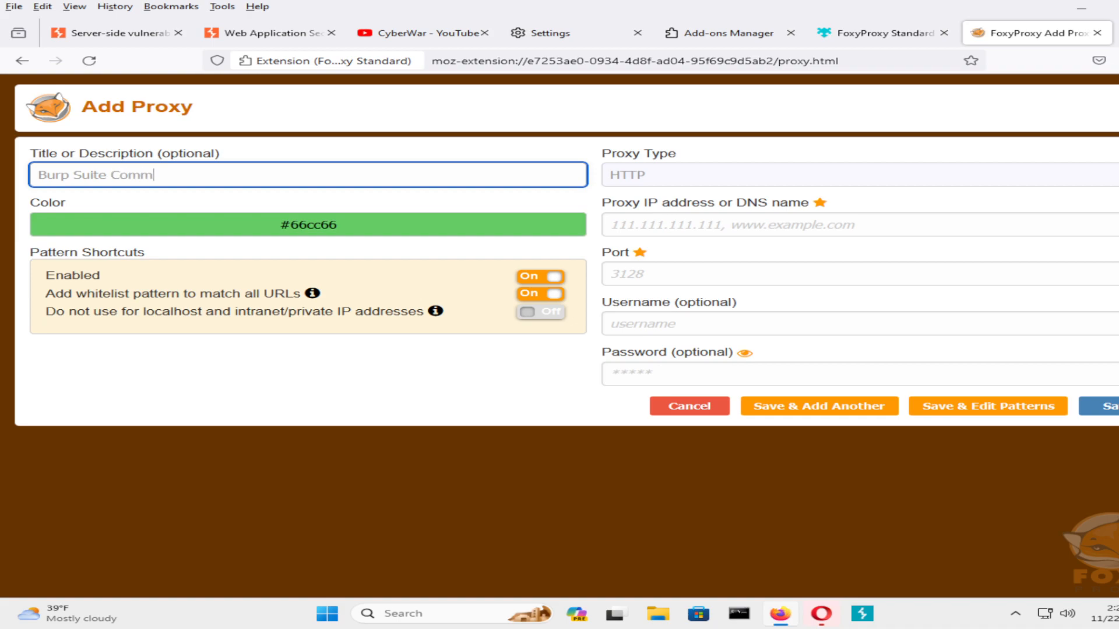
{"action": "type", "text": "unity Edition"}
Set the Burp Suite entry to type HTTPS/SSL, address 127.0.0.1 and port 8080, save it, and leave it enabled.
{"action": "left_click", "coordinate": [796, 173]}
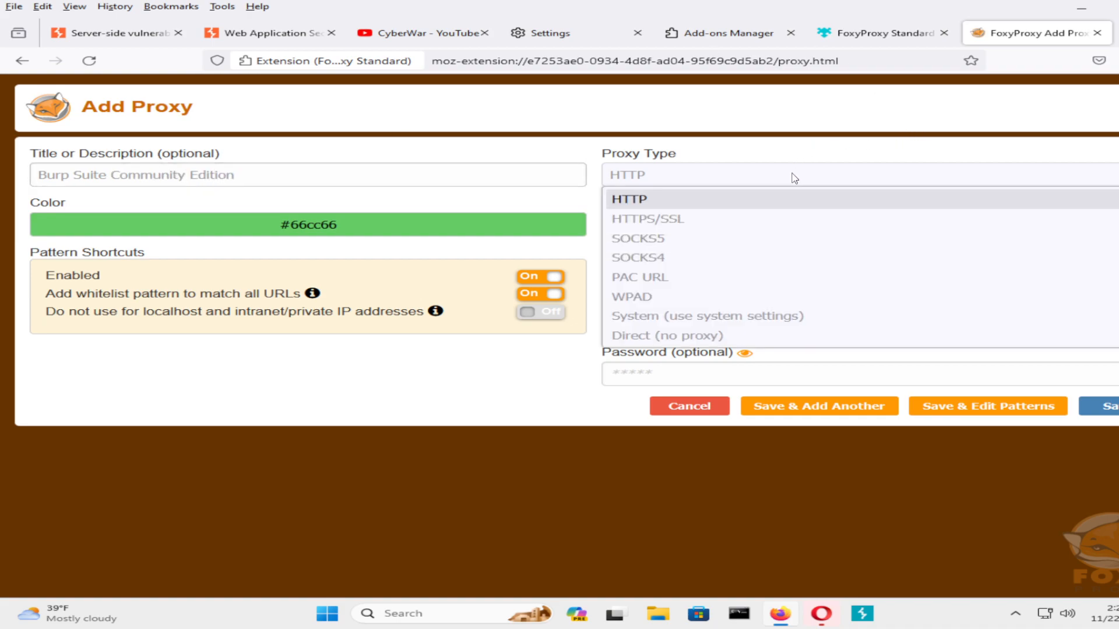
{"action": "left_click", "coordinate": [724, 219]}
{"action": "left_click", "coordinate": [727, 225]}
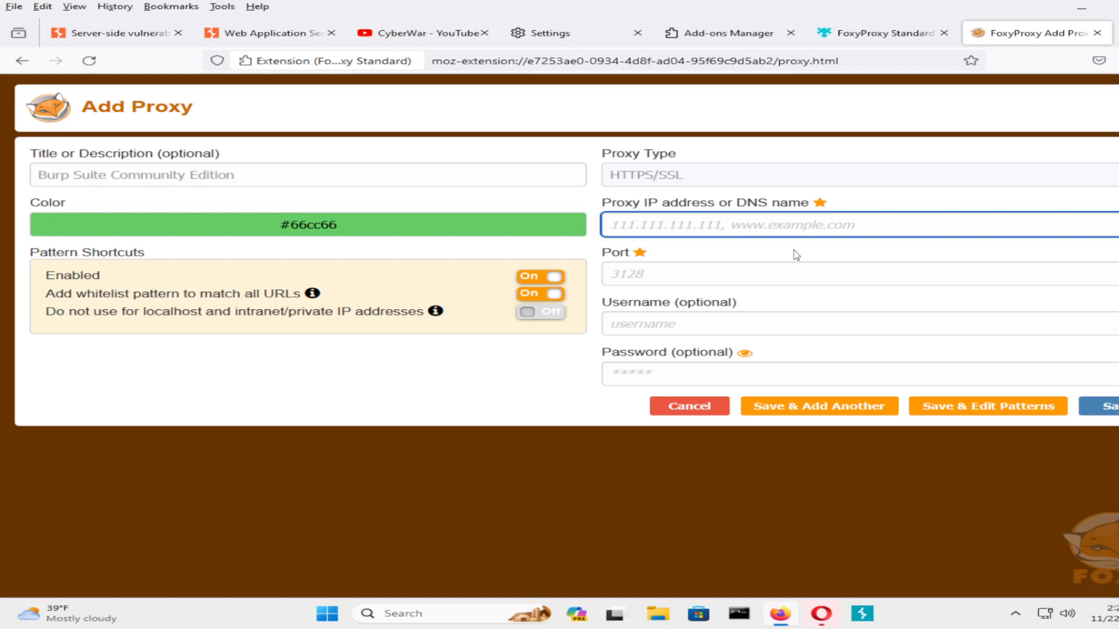
{"action": "type", "text": "127.0.0.1"}
{"action": "left_click", "coordinate": [797, 267]}
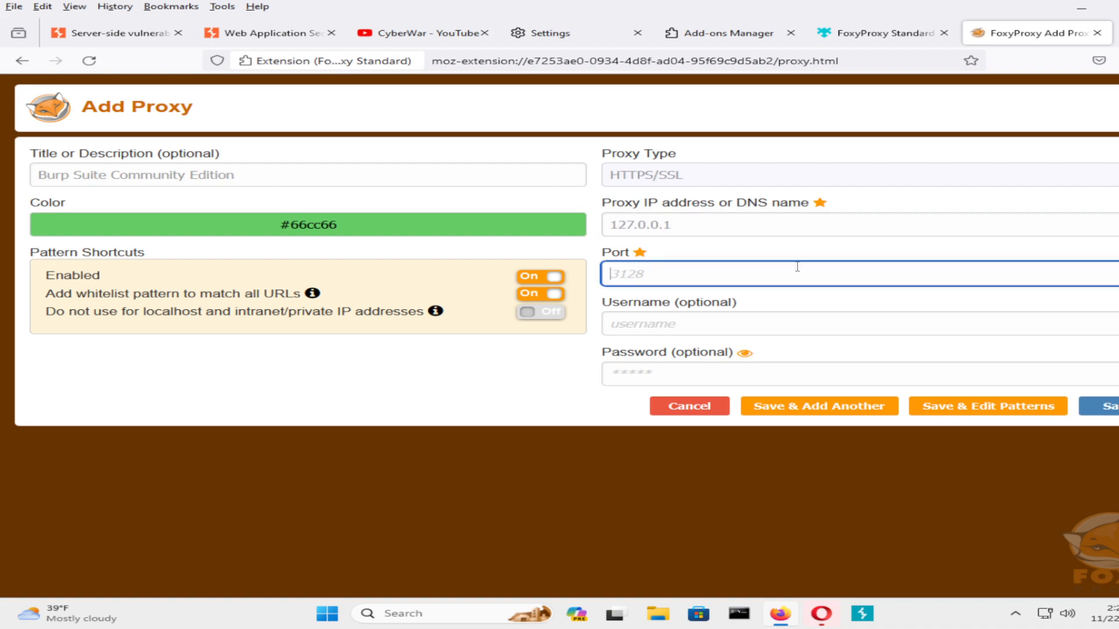
{"action": "type", "text": "8080"}
{"action": "left_click", "coordinate": [1110, 408]}
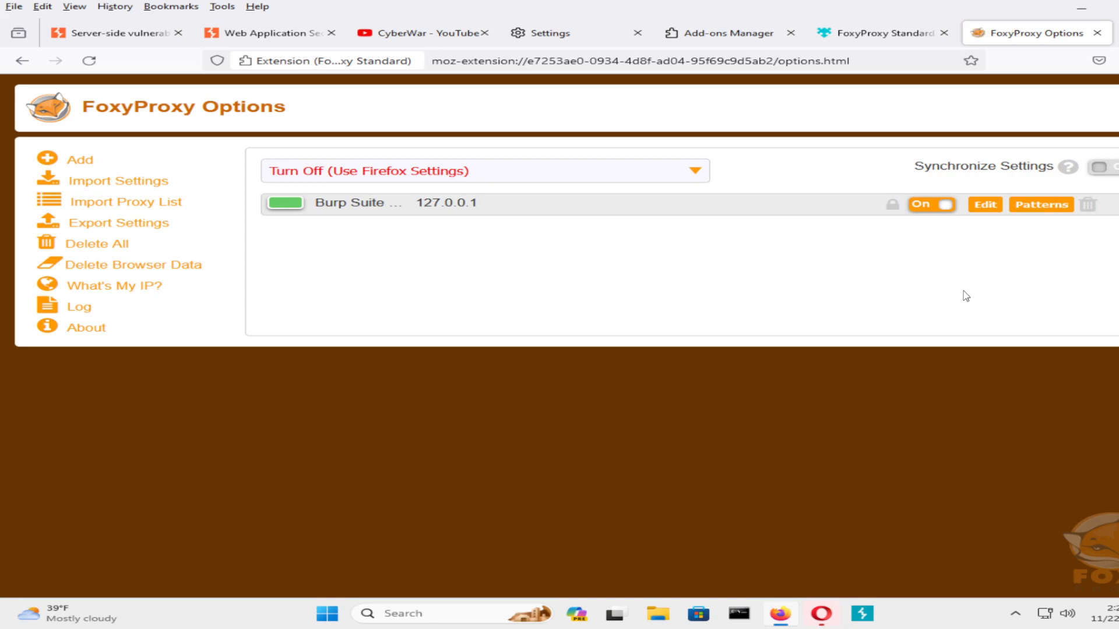
{"action": "left_click", "coordinate": [939, 205]}
{"action": "left_click", "coordinate": [938, 205]}
Return to the PortSwigger page, activate the Burp Suite Community Edition proxy in FoxyProxy, and launch Burp Suite.
{"action": "left_click", "coordinate": [748, 36]}
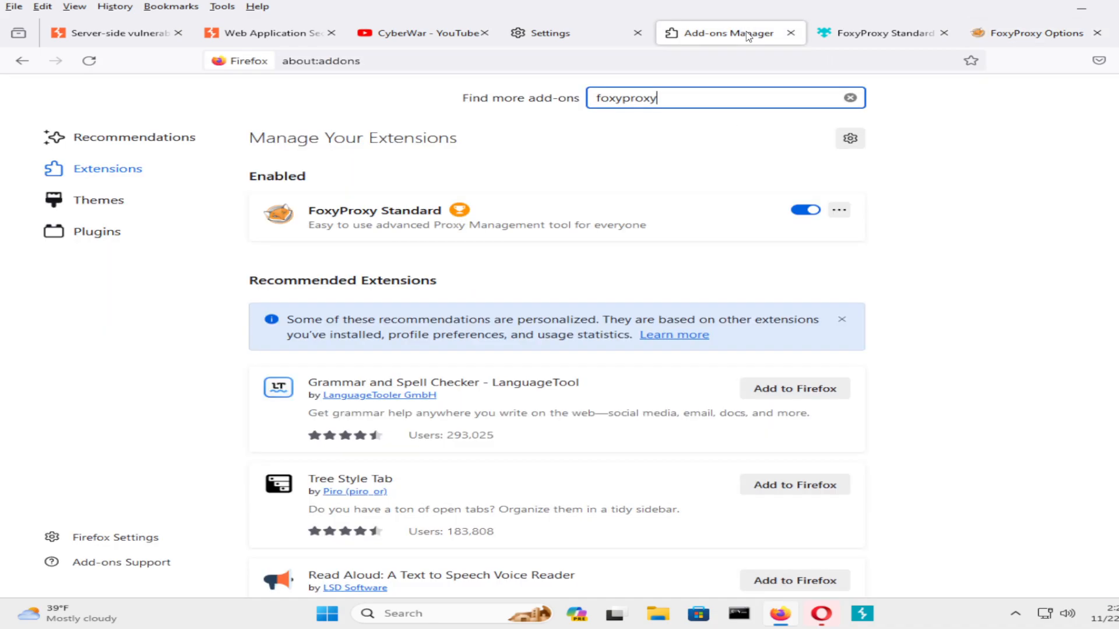
{"action": "left_click", "coordinate": [547, 35]}
{"action": "left_click", "coordinate": [408, 36]}
{"action": "left_click", "coordinate": [268, 34]}
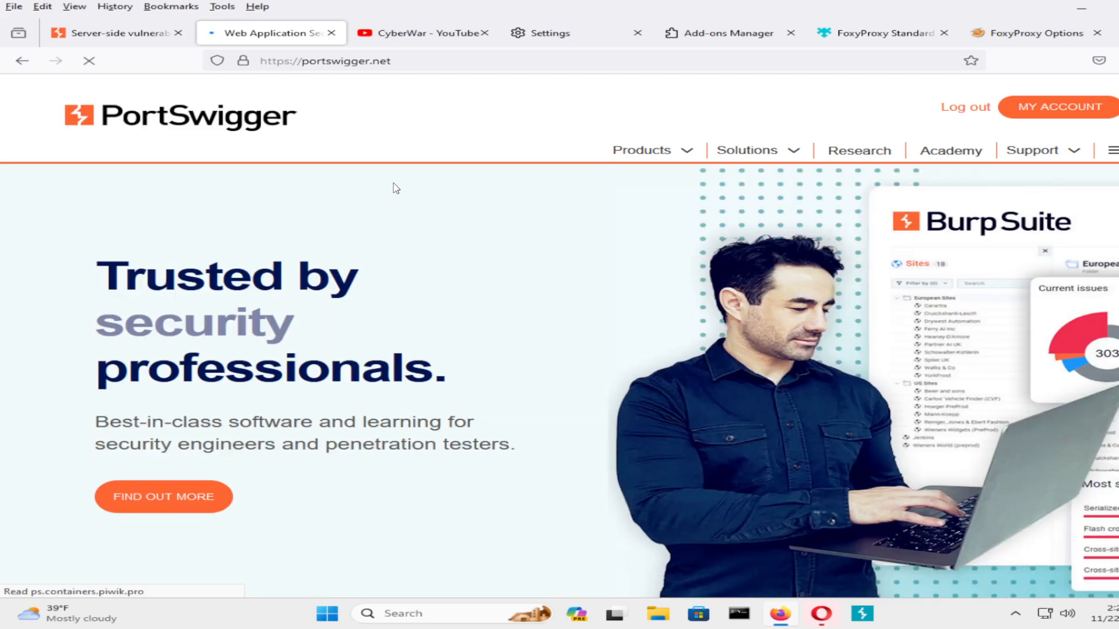
{"action": "left_click", "coordinate": [1099, 60]}
{"action": "left_click", "coordinate": [1114, 60]}
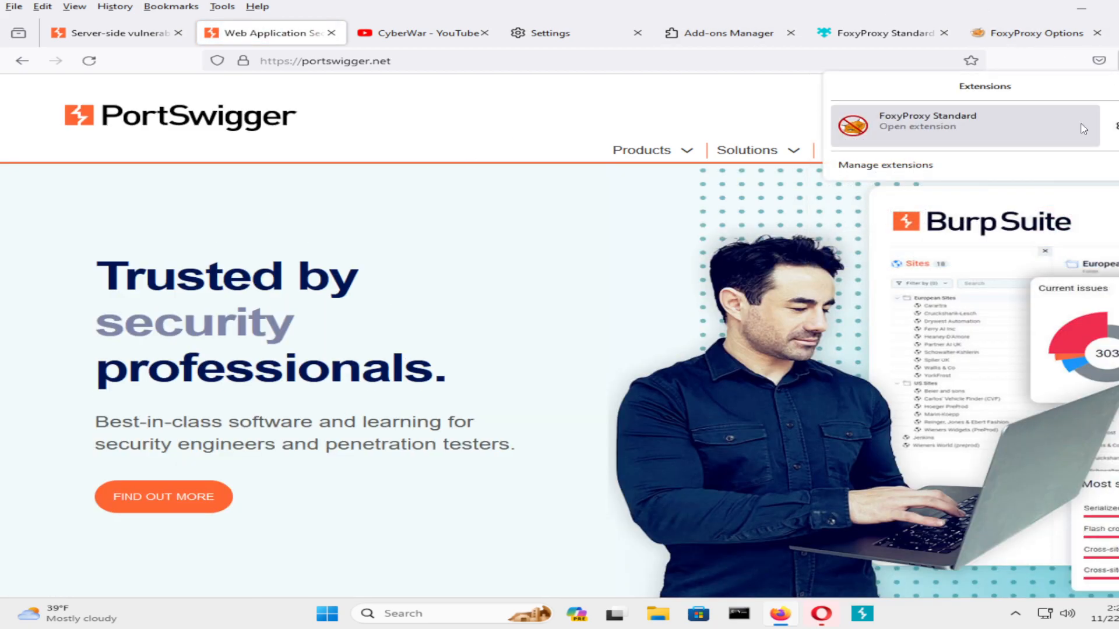
{"action": "left_click", "coordinate": [1083, 128]}
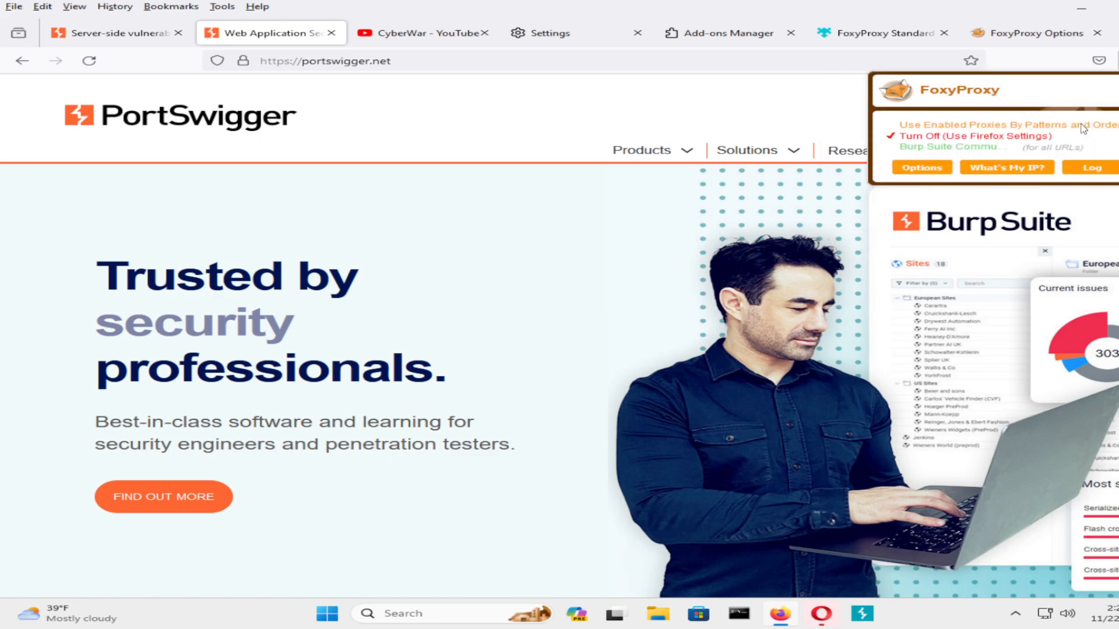
{"action": "left_click", "coordinate": [979, 149]}
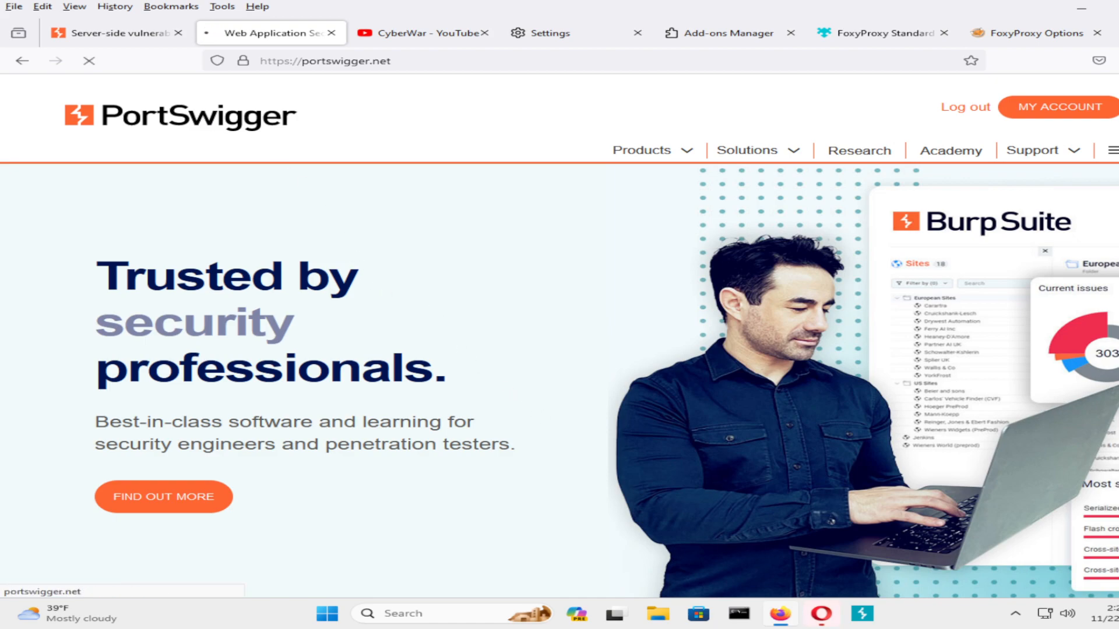
{"action": "left_click", "coordinate": [866, 612]}
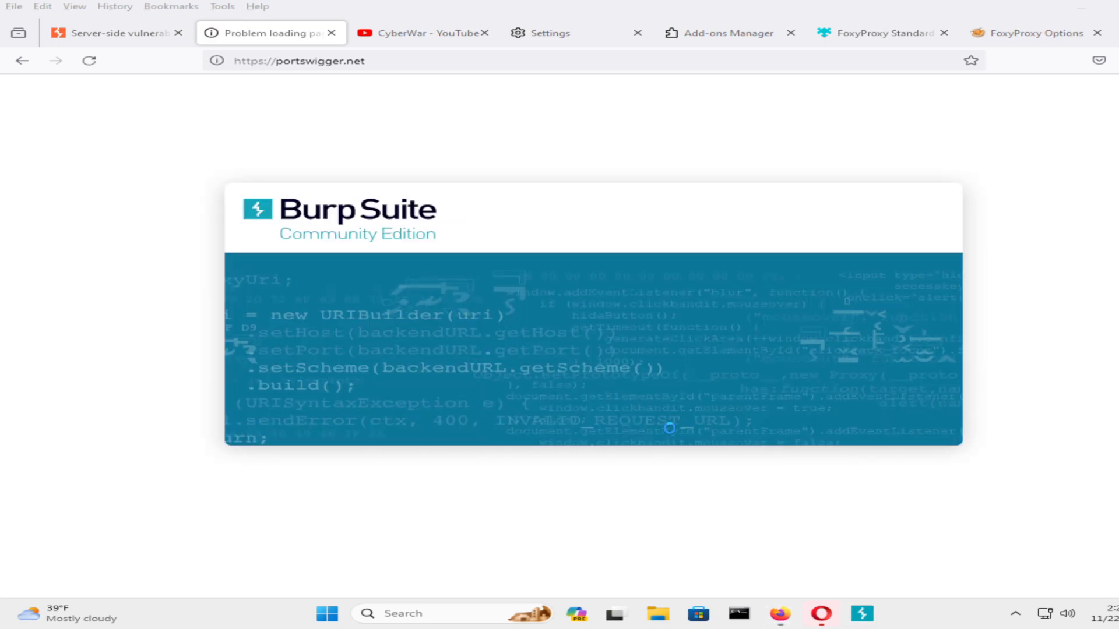
Reopen FoxyProxy's options and start a second proxy entry titled Owasp ZAP.
{"action": "left_click", "coordinate": [1118, 61]}
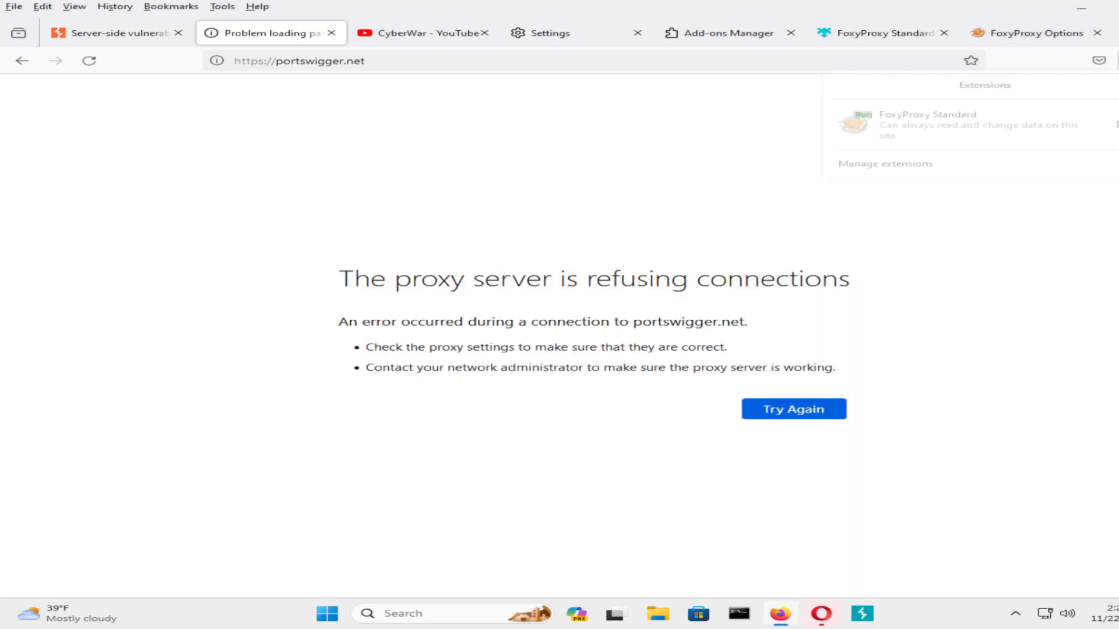
{"action": "left_click", "coordinate": [1008, 128]}
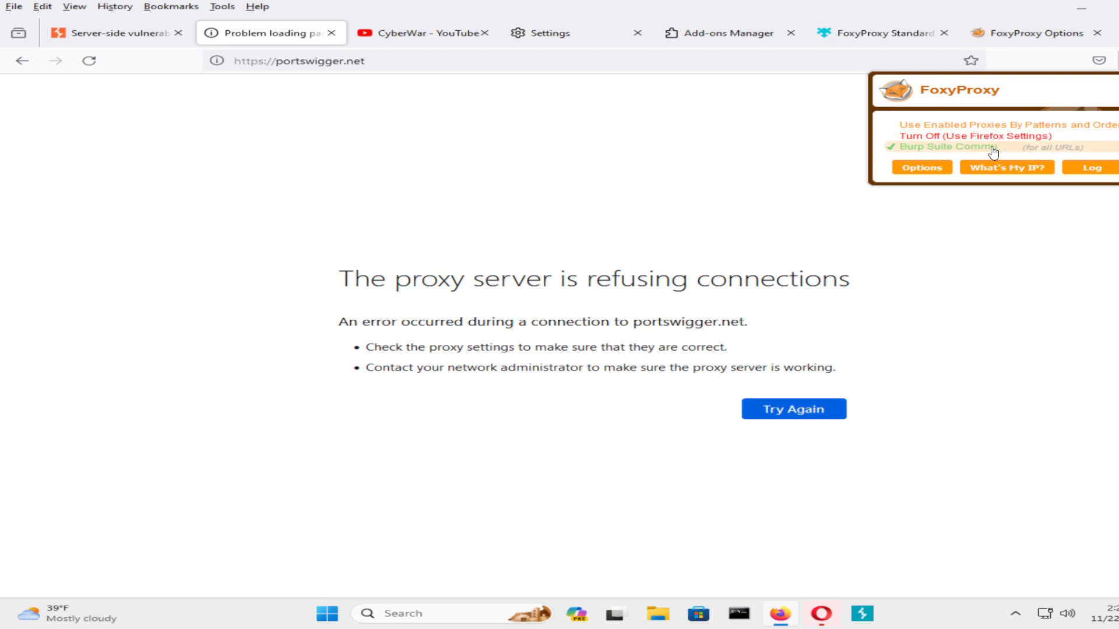
{"action": "left_click", "coordinate": [922, 167]}
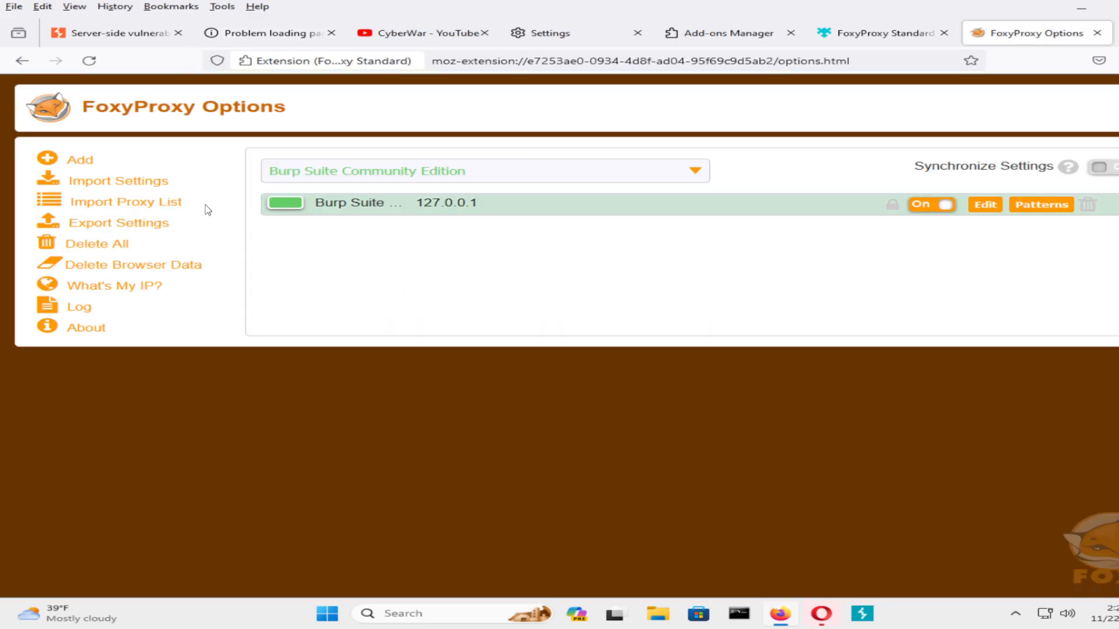
{"action": "left_click", "coordinate": [81, 165]}
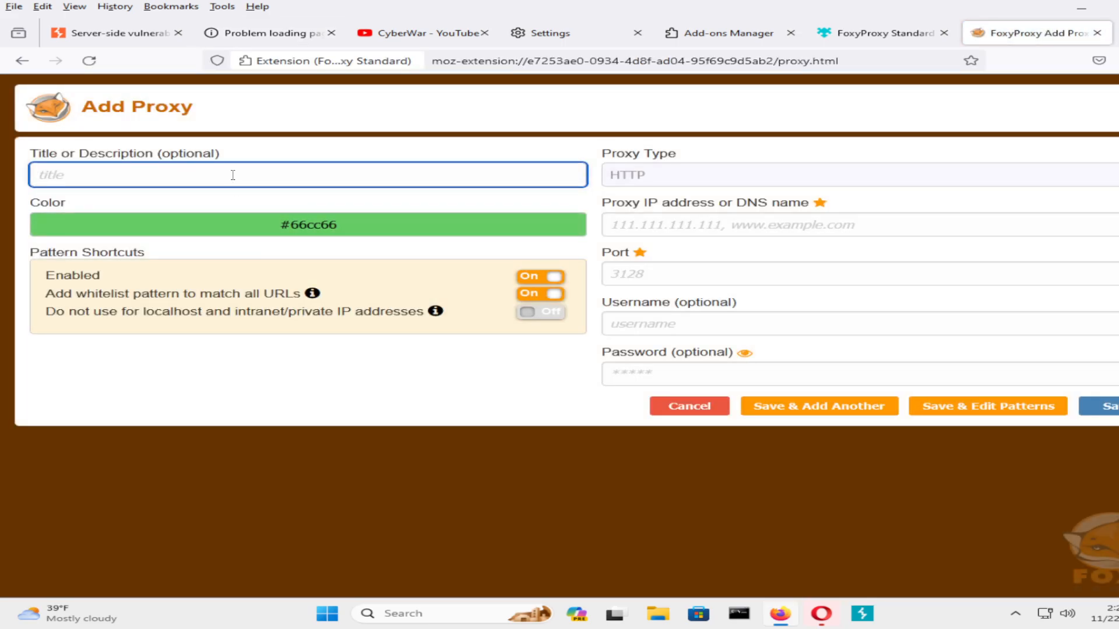
{"action": "type", "text": "Owasp ZAP"}
Set the Owasp ZAP entry to type HTTPS/SSL, address 127.0.0.1 and port 8081, save it, and close the FoxyProxy options.
{"action": "left_click", "coordinate": [743, 178]}
{"action": "left_click", "coordinate": [654, 222]}
{"action": "left_click", "coordinate": [669, 232]}
{"action": "type", "text": "127.0.0.1"}
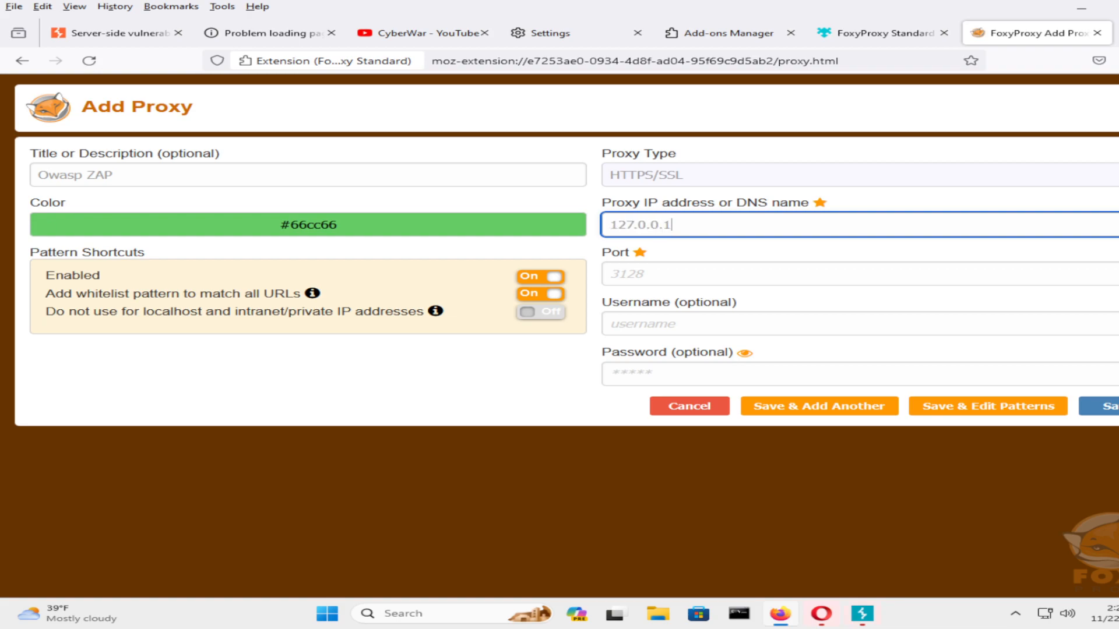
{"action": "key", "text": "Tab"}
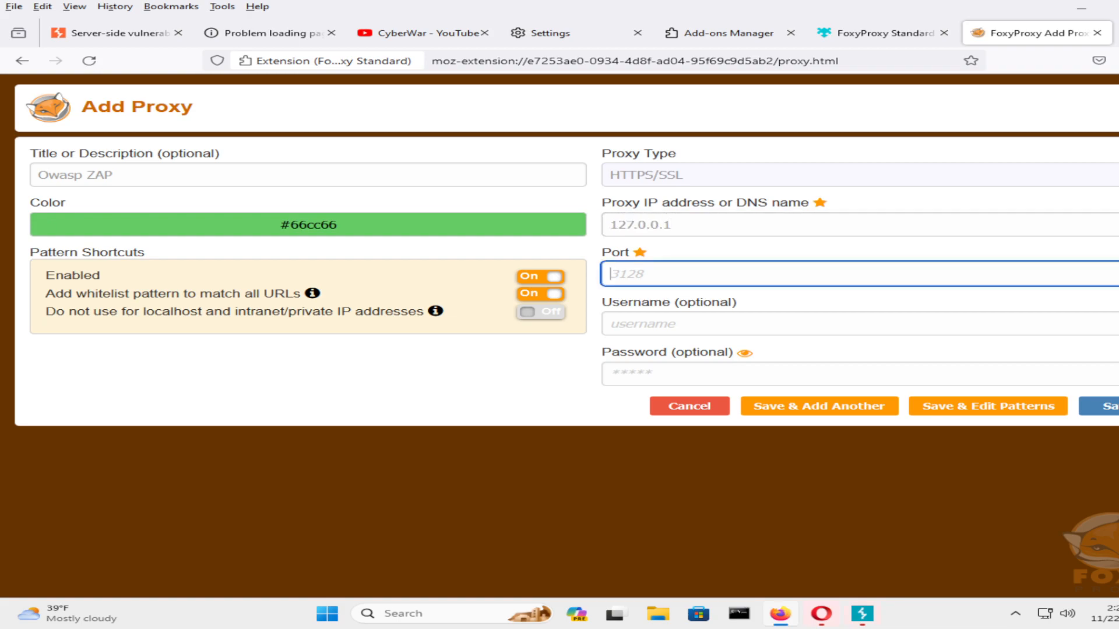
{"action": "type", "text": "8081"}
{"action": "left_click", "coordinate": [1102, 406]}
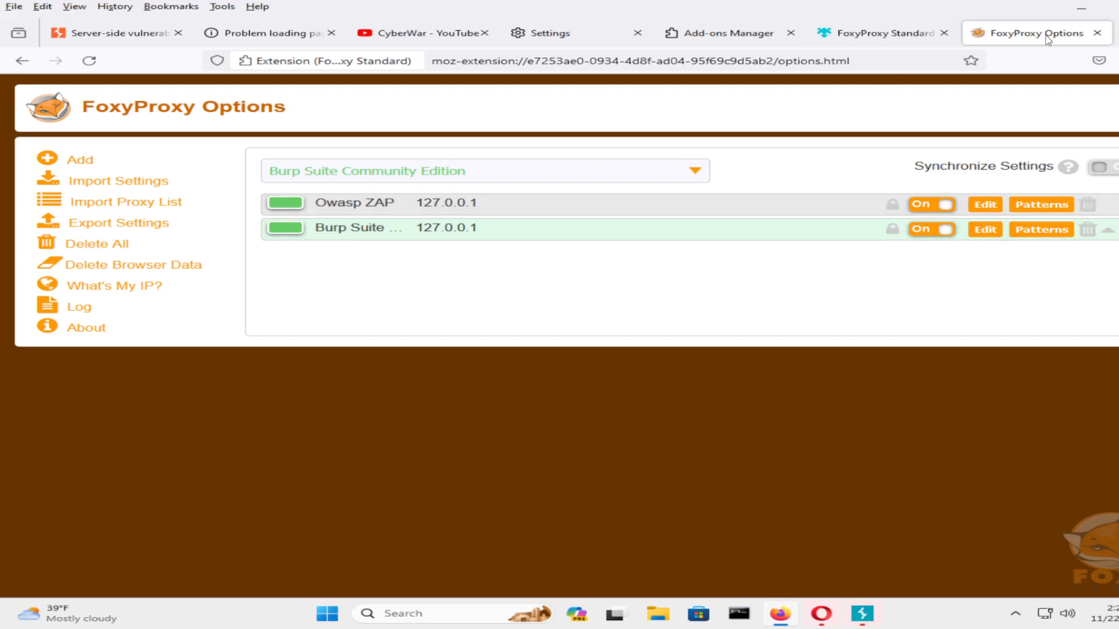
{"action": "left_click", "coordinate": [1095, 33]}
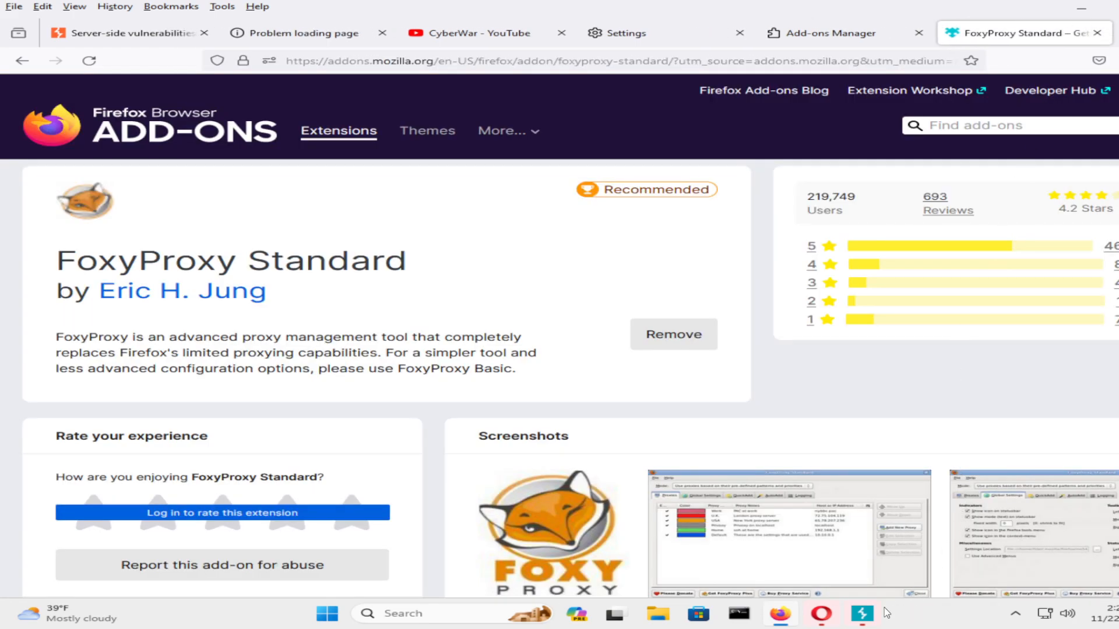
Switch to Burp Suite and start a temporary project with the Burp defaults.
{"action": "left_click", "coordinate": [865, 614]}
{"action": "left_click", "coordinate": [898, 466]}
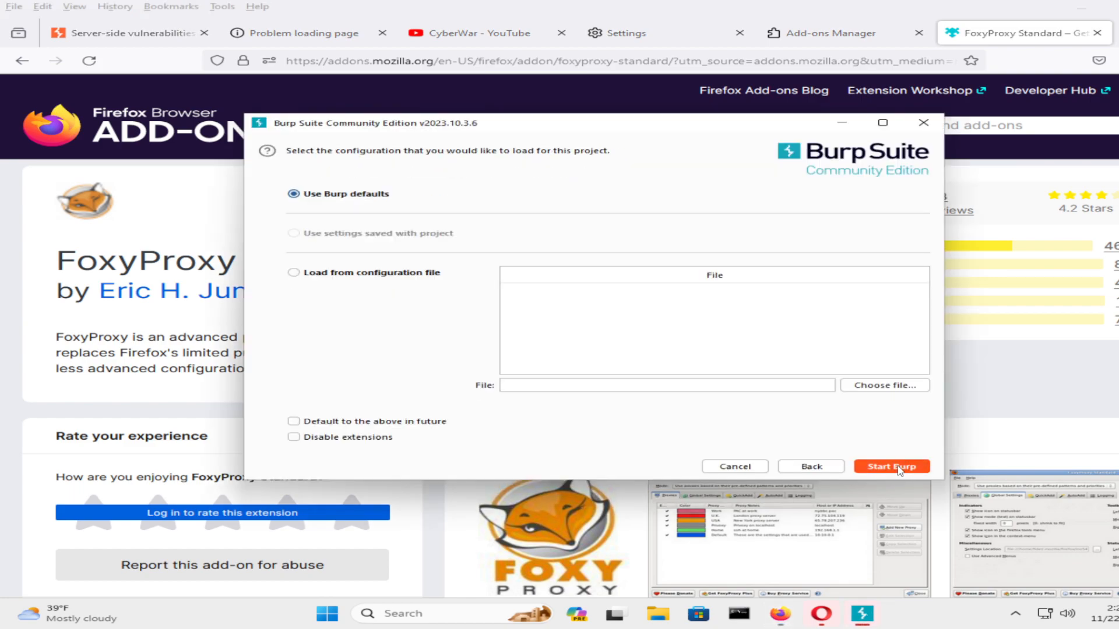
{"action": "left_click", "coordinate": [898, 466]}
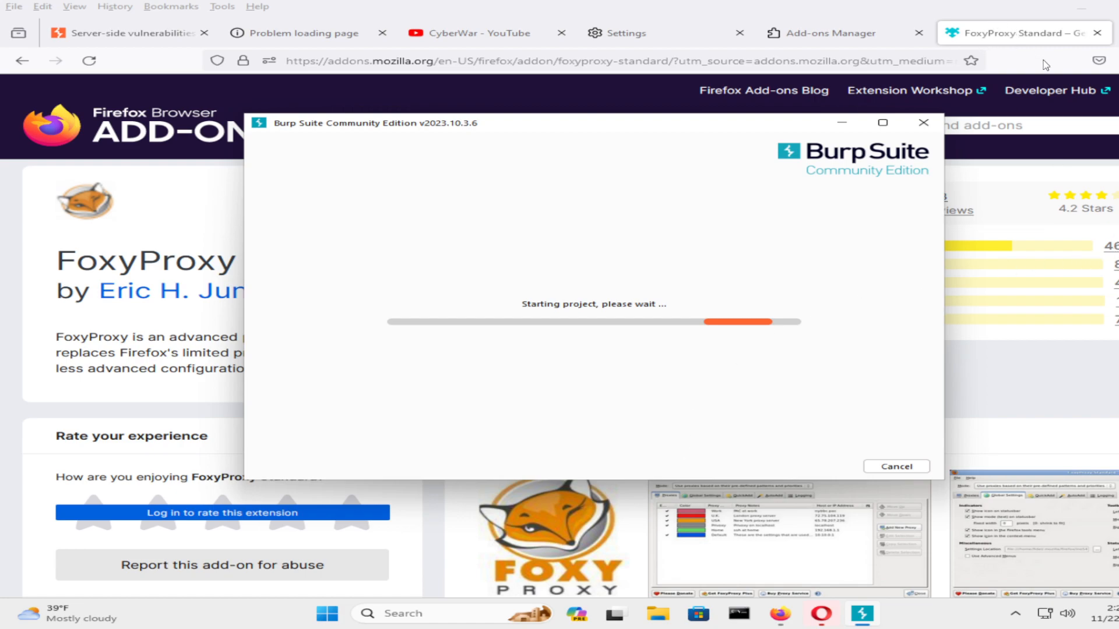
Check in Firefox which proxy FoxyProxy has selected, and reload the portswigger.net page.
{"action": "left_click", "coordinate": [1099, 61]}
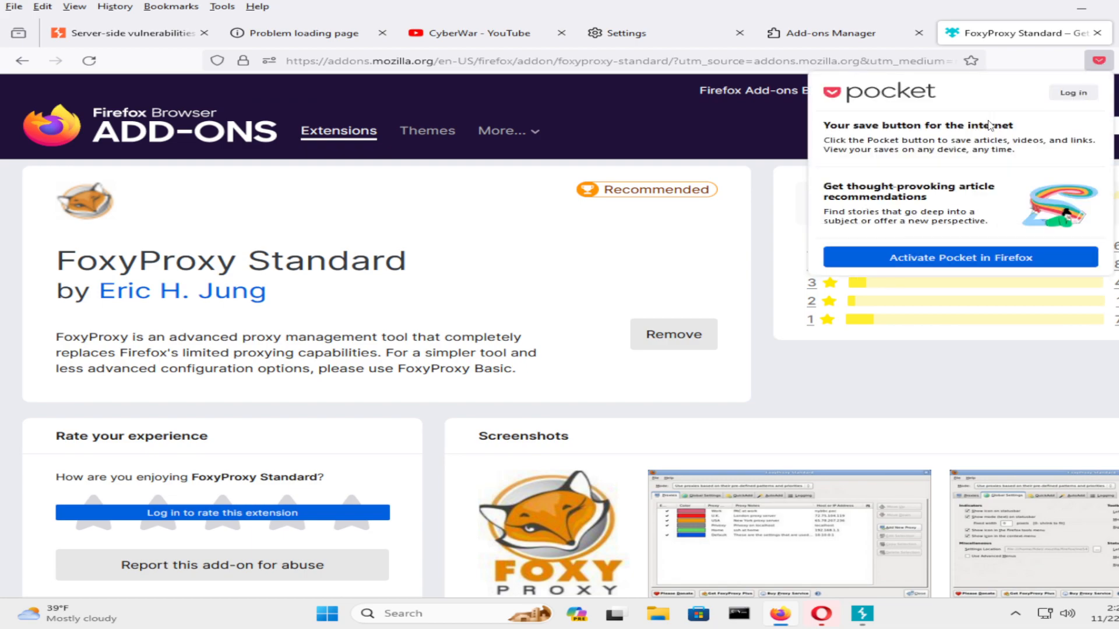
{"action": "left_click", "coordinate": [1114, 60]}
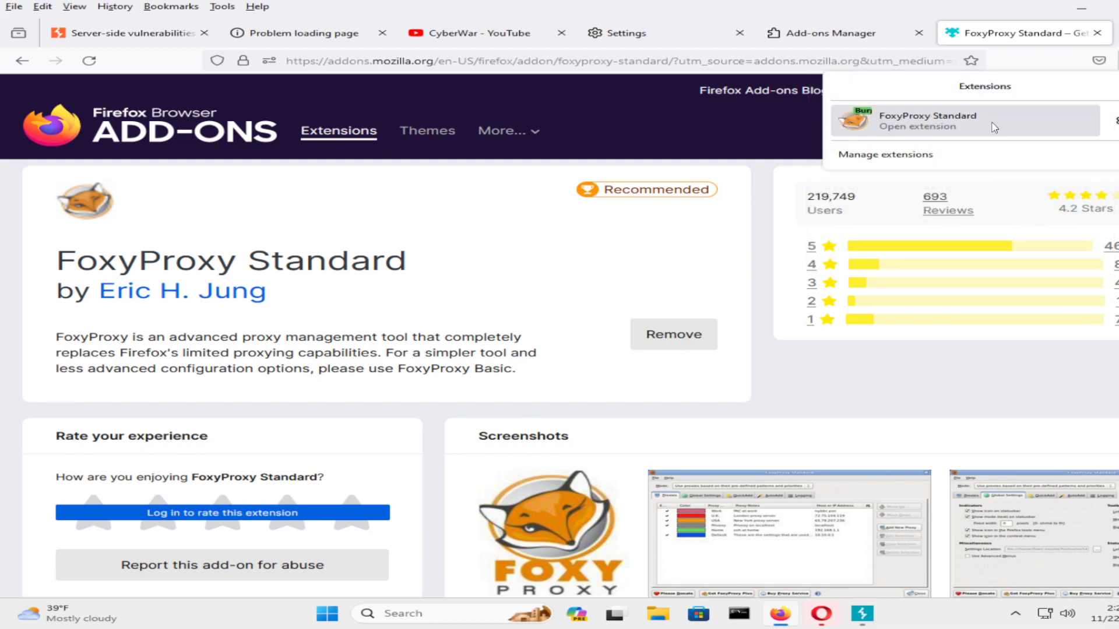
{"action": "left_click", "coordinate": [944, 124]}
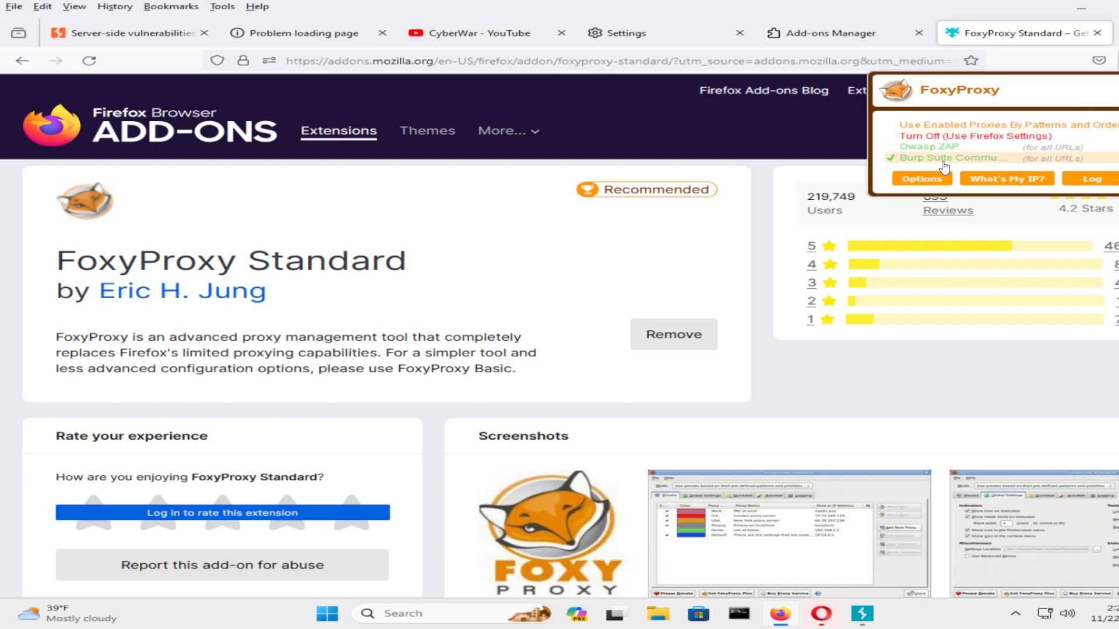
{"action": "left_click", "coordinate": [742, 242]}
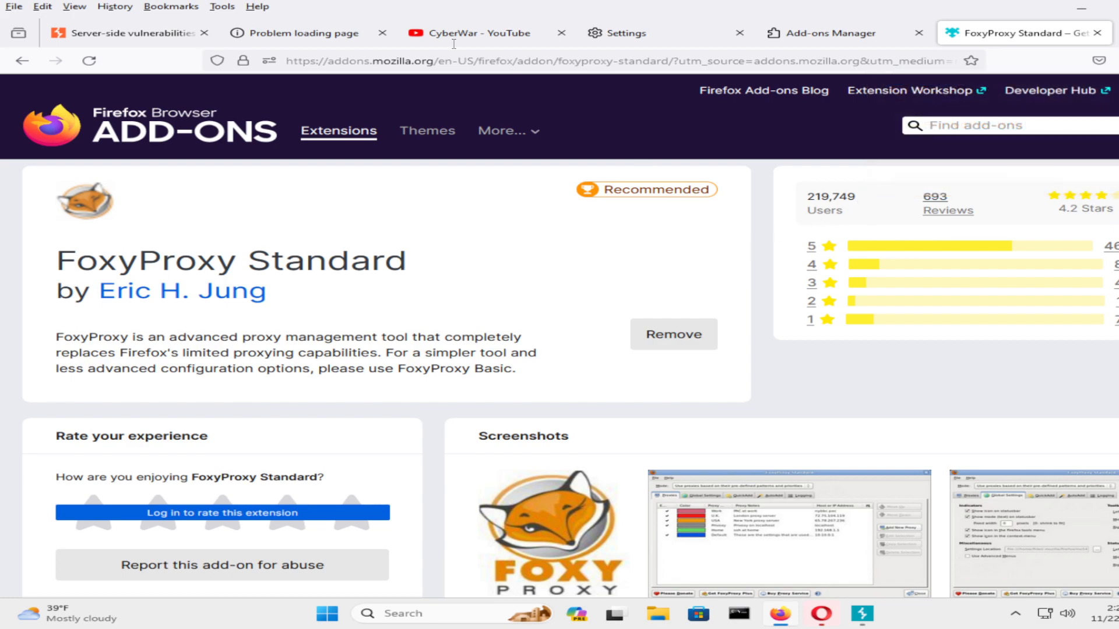
{"action": "left_click", "coordinate": [316, 37]}
{"action": "left_click", "coordinate": [89, 62]}
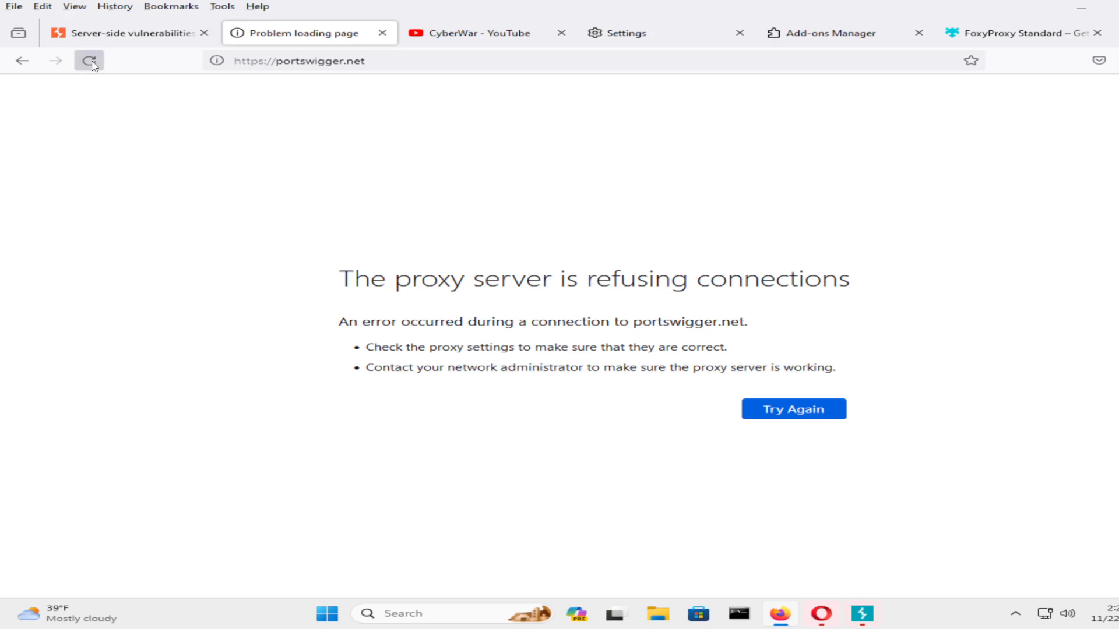
Switch to Burp Suite's main window, examine the Target site map and the Proxy intercept state, and minimize the window.
{"action": "mouse_move", "coordinate": [869, 621]}
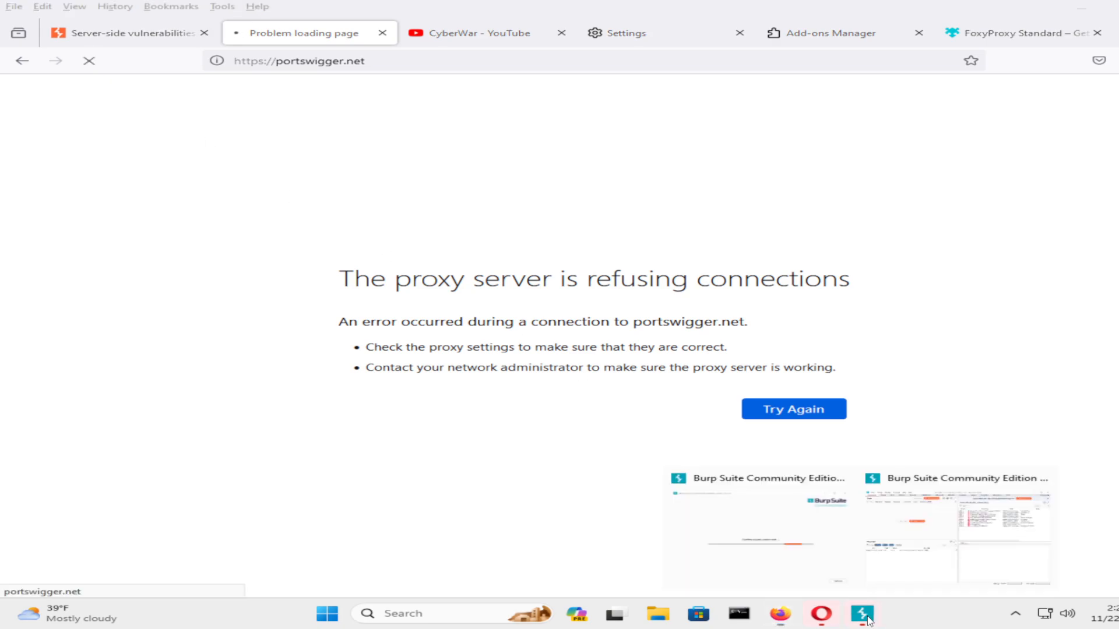
{"action": "left_click", "coordinate": [946, 558]}
{"action": "left_click", "coordinate": [106, 12]}
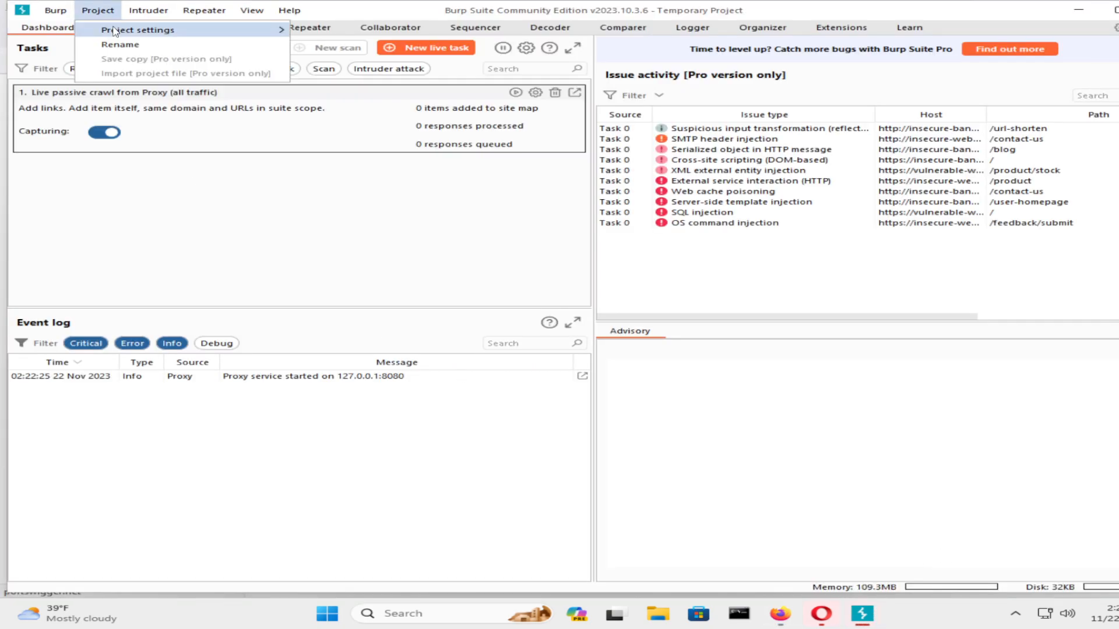
{"action": "left_click", "coordinate": [127, 51]}
{"action": "left_click", "coordinate": [120, 30]}
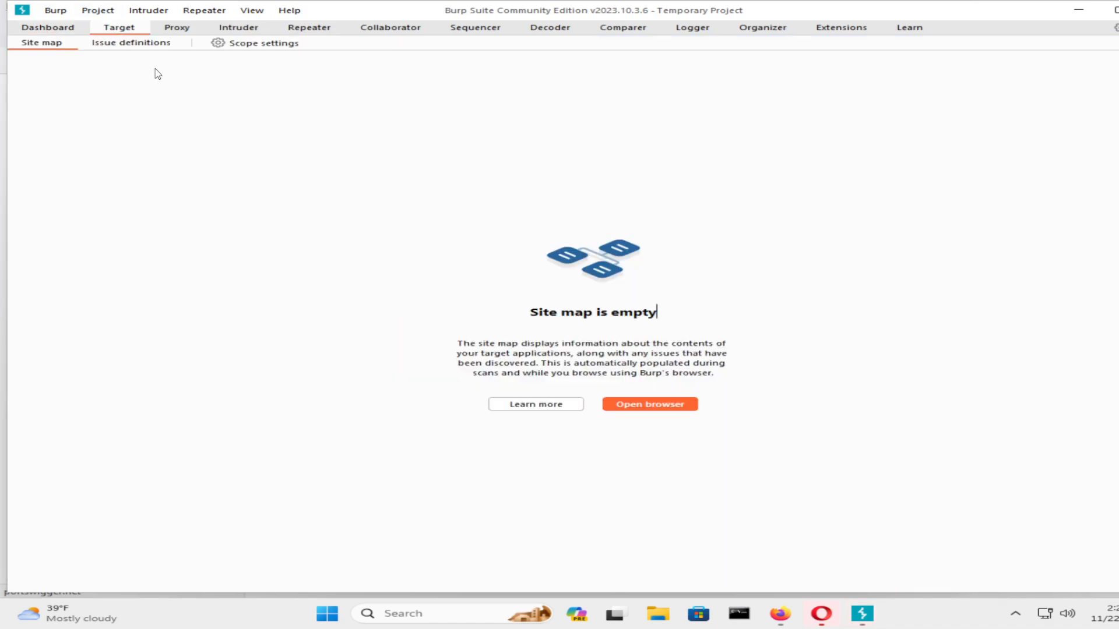
{"action": "left_click", "coordinate": [127, 44]}
{"action": "left_click", "coordinate": [52, 42]}
{"action": "left_click", "coordinate": [177, 27]}
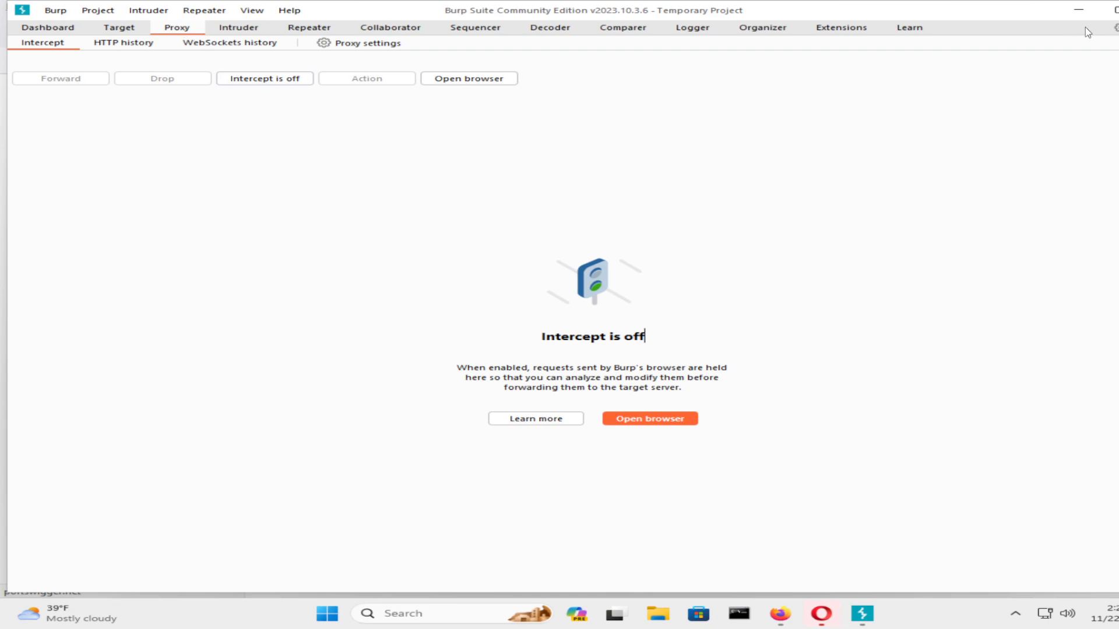
{"action": "left_click", "coordinate": [1079, 10]}
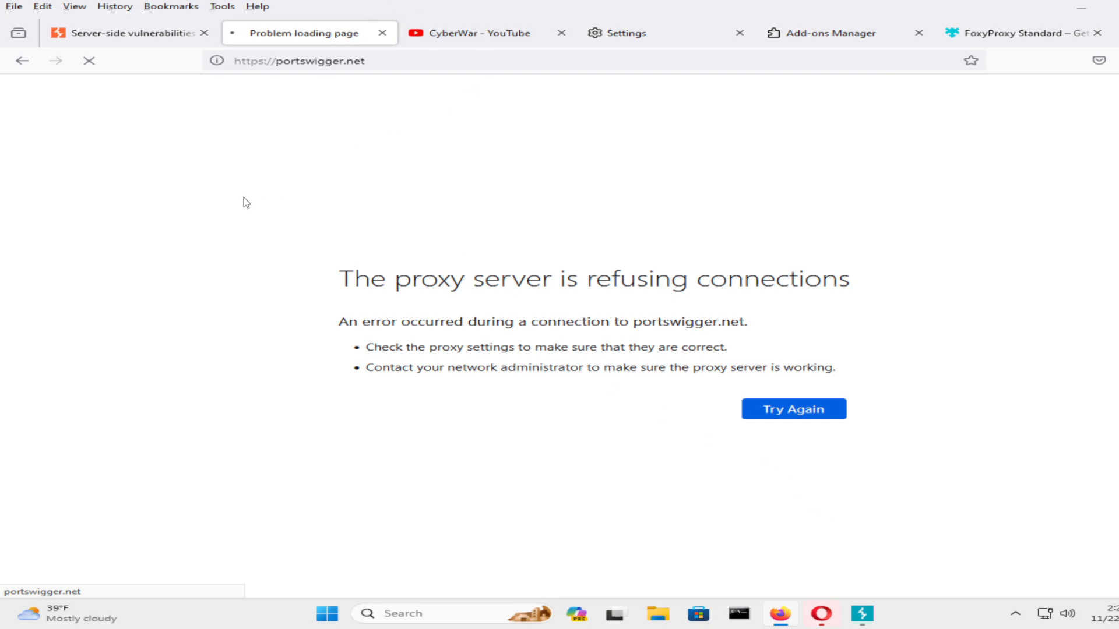
Retry loading portswigger.net in Firefox.
{"action": "left_click", "coordinate": [151, 39]}
{"action": "left_click", "coordinate": [316, 38]}
{"action": "left_click", "coordinate": [787, 410]}
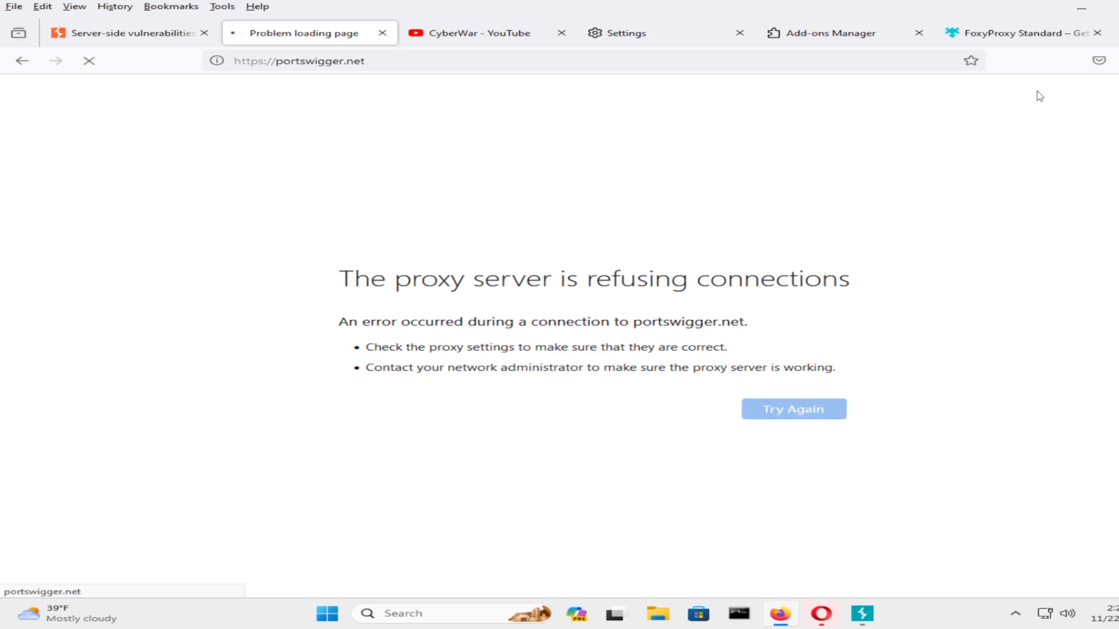
Set the proxy type of the Burp Suite Community Edition entry in the FoxyProxy options to HTTP and save it.
{"action": "left_click", "coordinate": [1113, 61]}
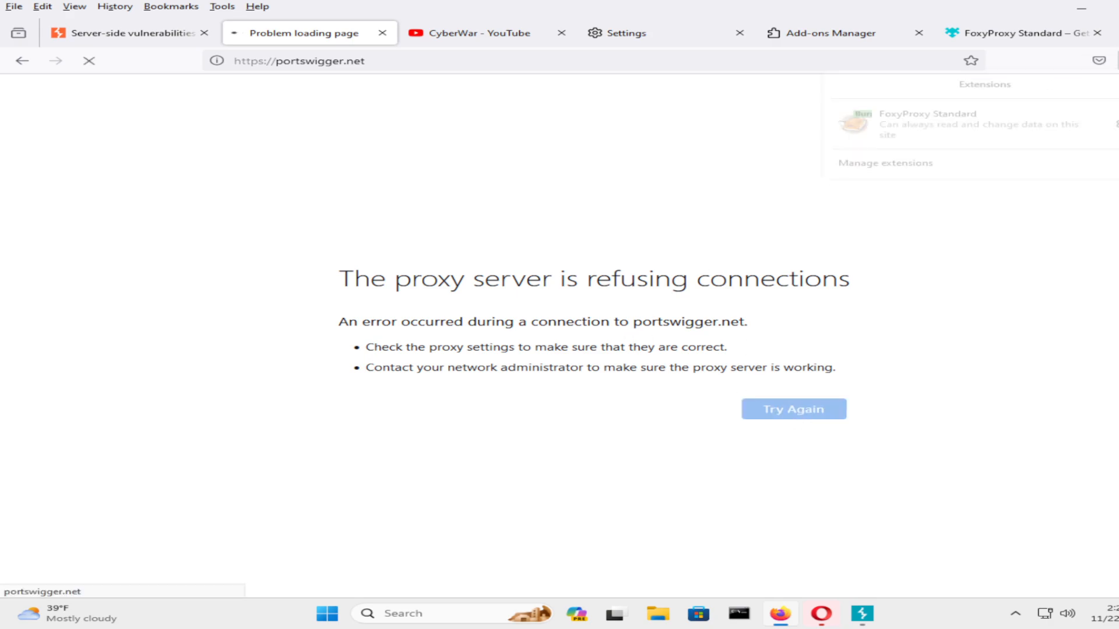
{"action": "left_click", "coordinate": [1003, 136]}
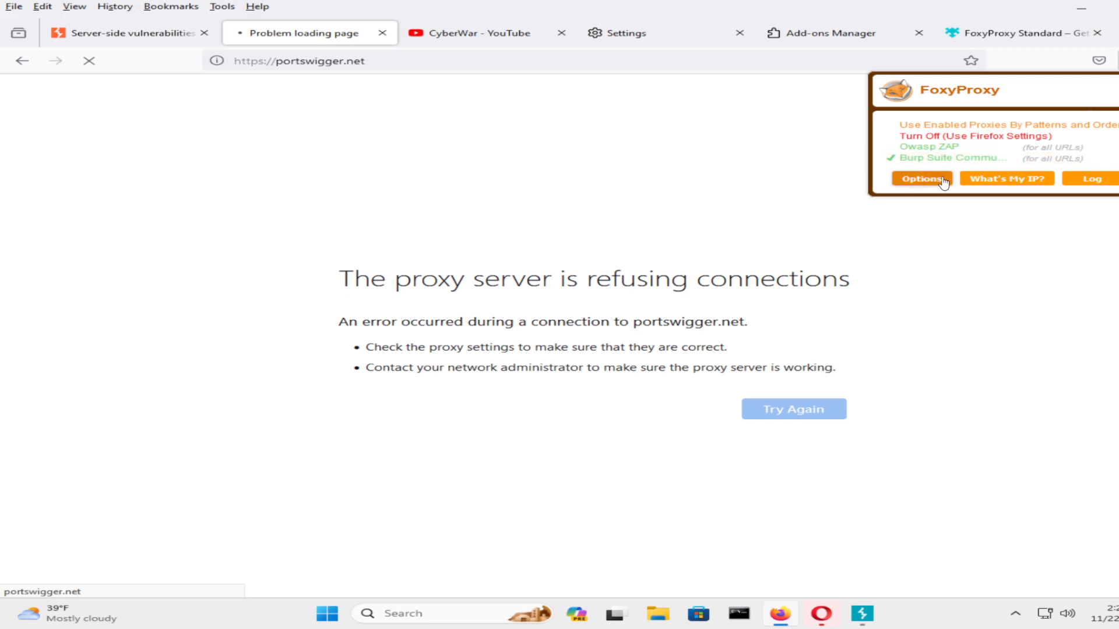
{"action": "left_click", "coordinate": [944, 182]}
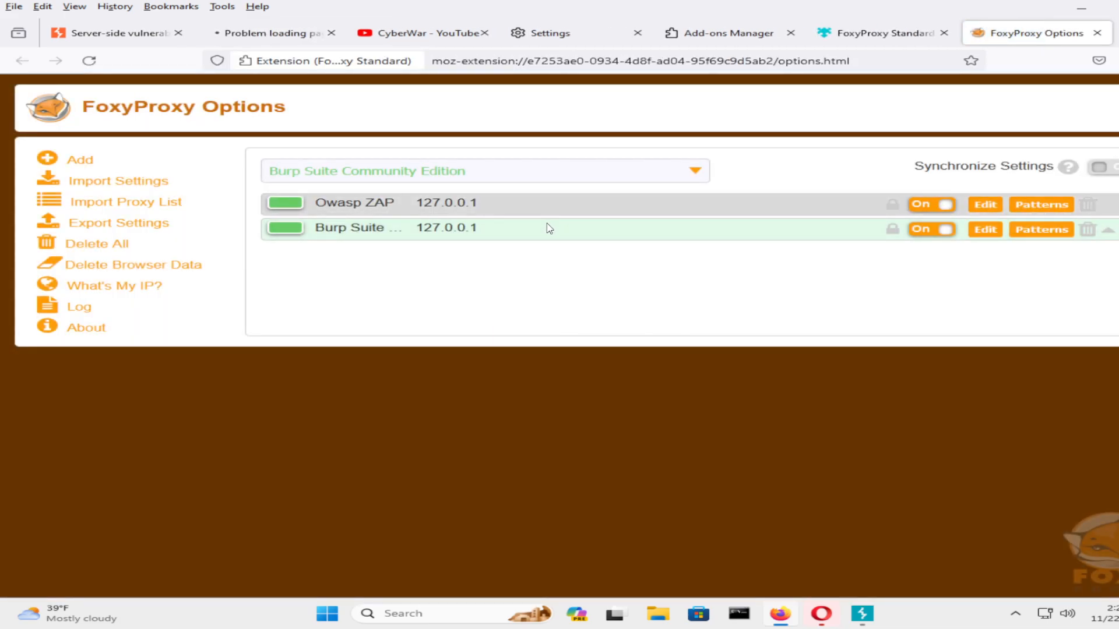
{"action": "left_click", "coordinate": [985, 229]}
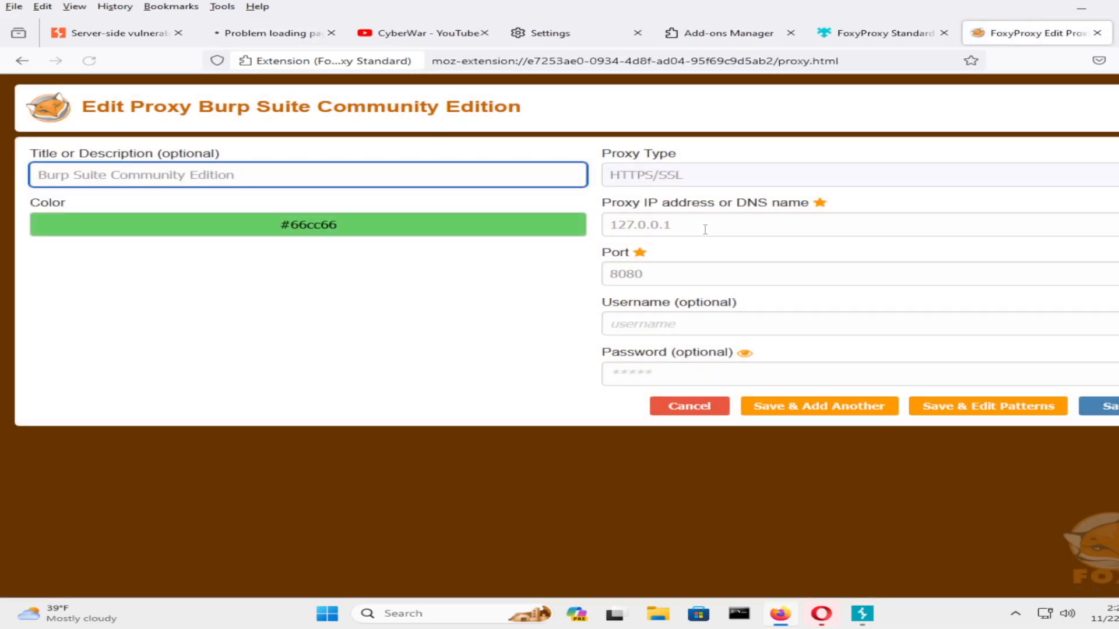
{"action": "left_click", "coordinate": [714, 181]}
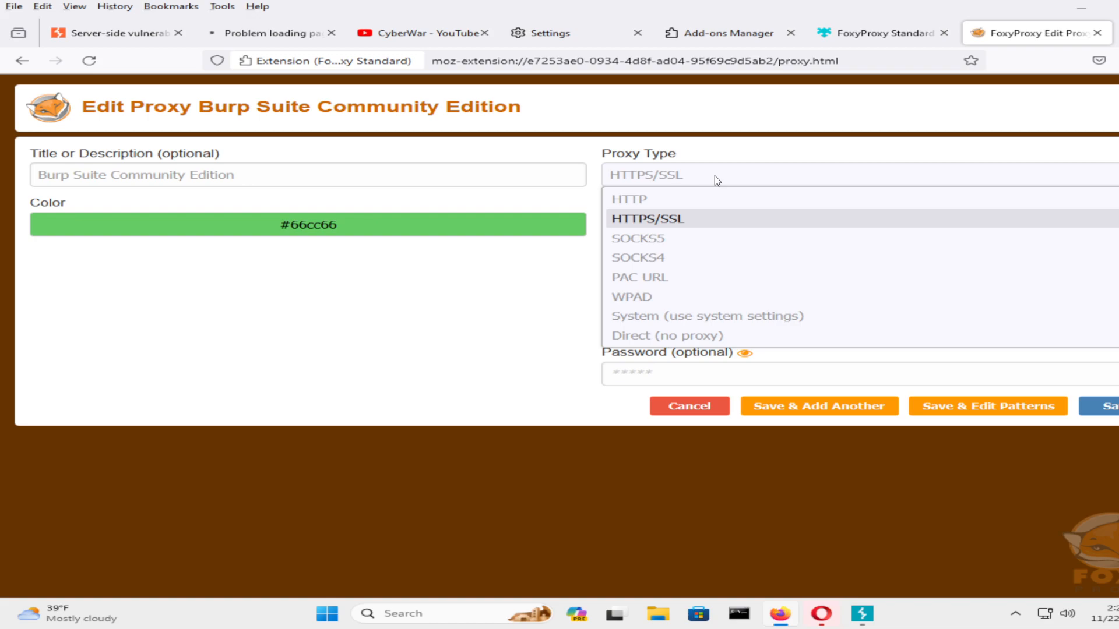
{"action": "left_click", "coordinate": [715, 176]}
{"action": "left_click", "coordinate": [715, 176]}
{"action": "left_click", "coordinate": [684, 203]}
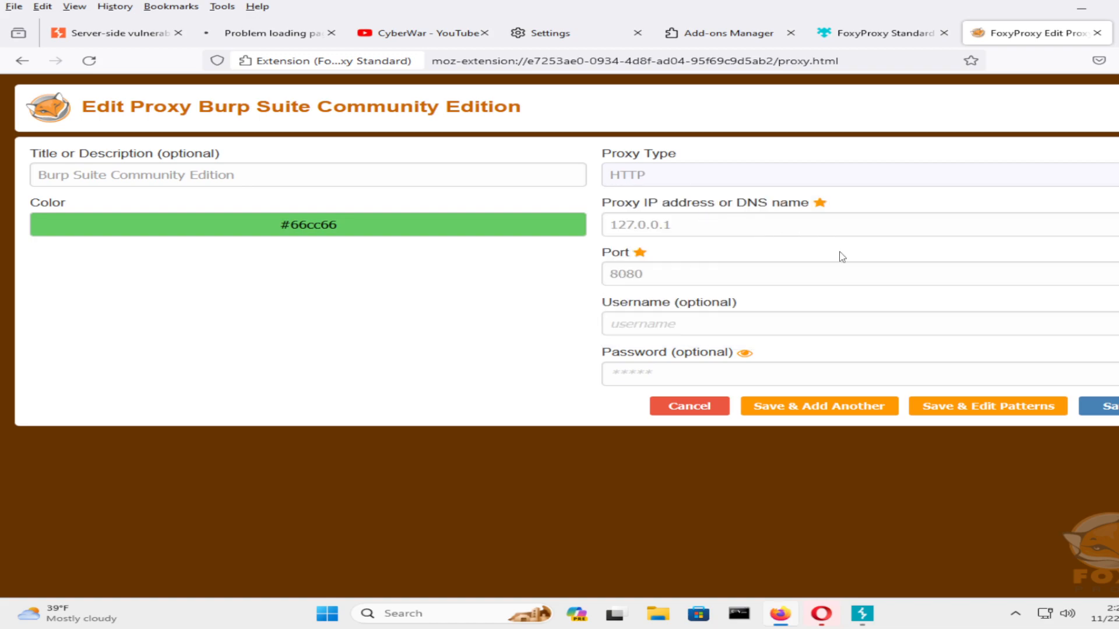
{"action": "left_click", "coordinate": [1113, 413]}
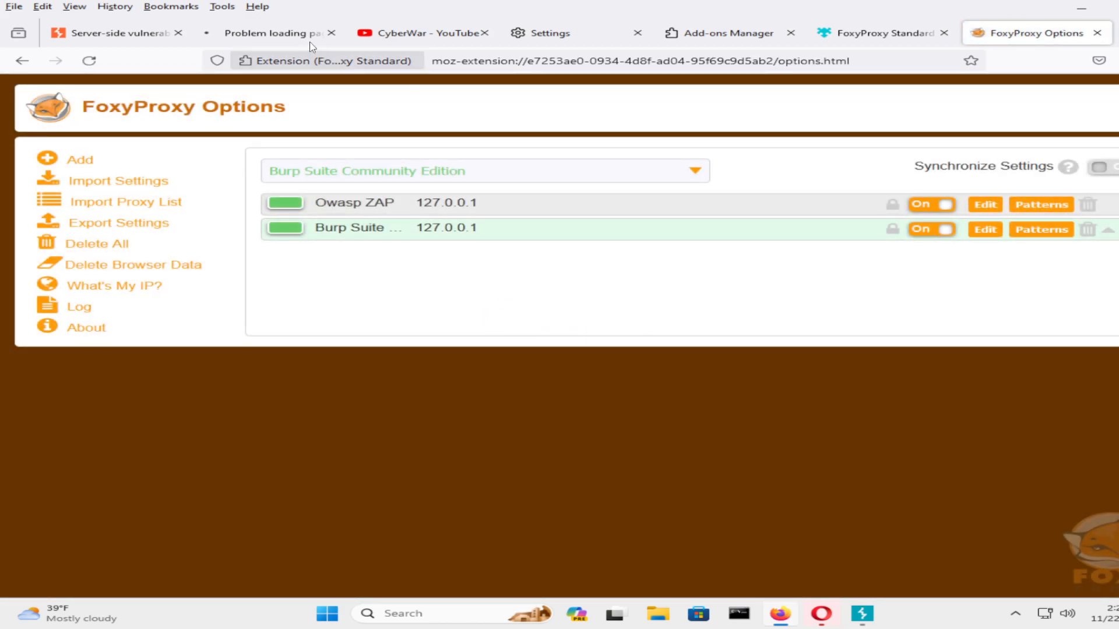
{"action": "left_click", "coordinate": [306, 34]}
{"action": "left_click_drag", "start_coordinate": [304, 61], "coordinate": [313, 61]}
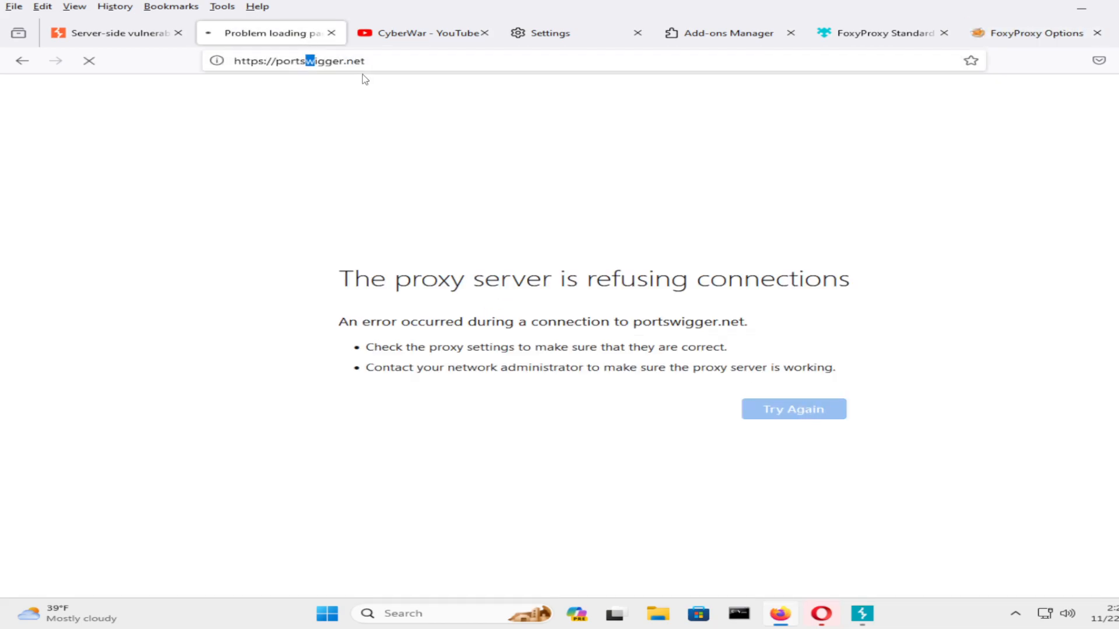
{"action": "key", "text": "BackSpace"}
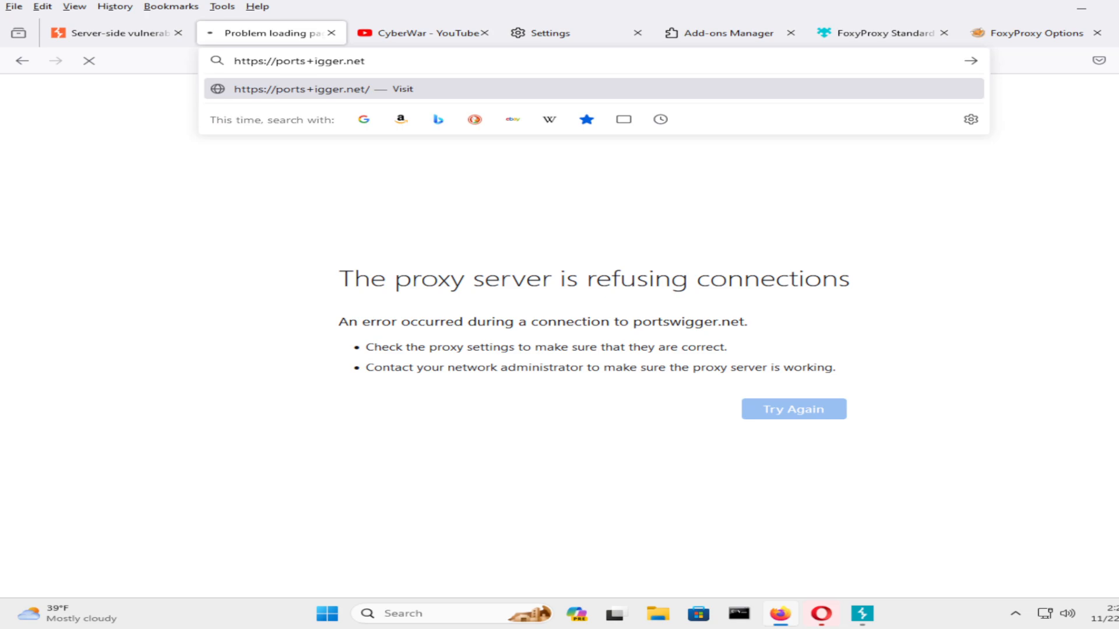
{"action": "key", "text": "BackSpace"}
{"action": "type", "text": "w"}
{"action": "key", "text": "Return"}
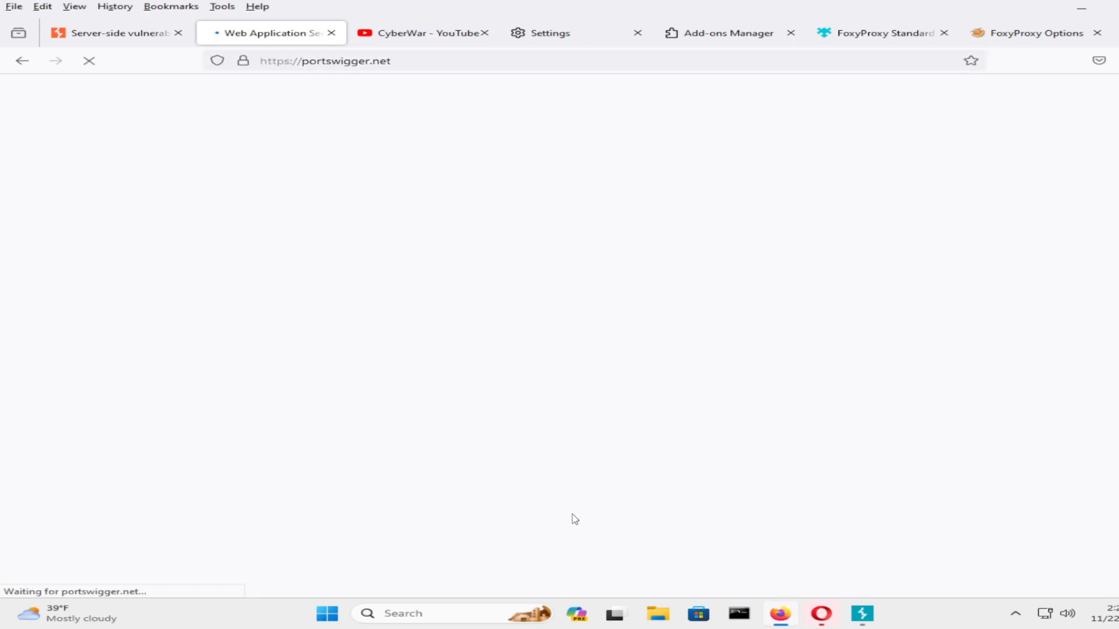
Switch to Burp Suite, check the Target site map for captured portswigger.net traffic, and minimize the window.
{"action": "left_click", "coordinate": [860, 621]}
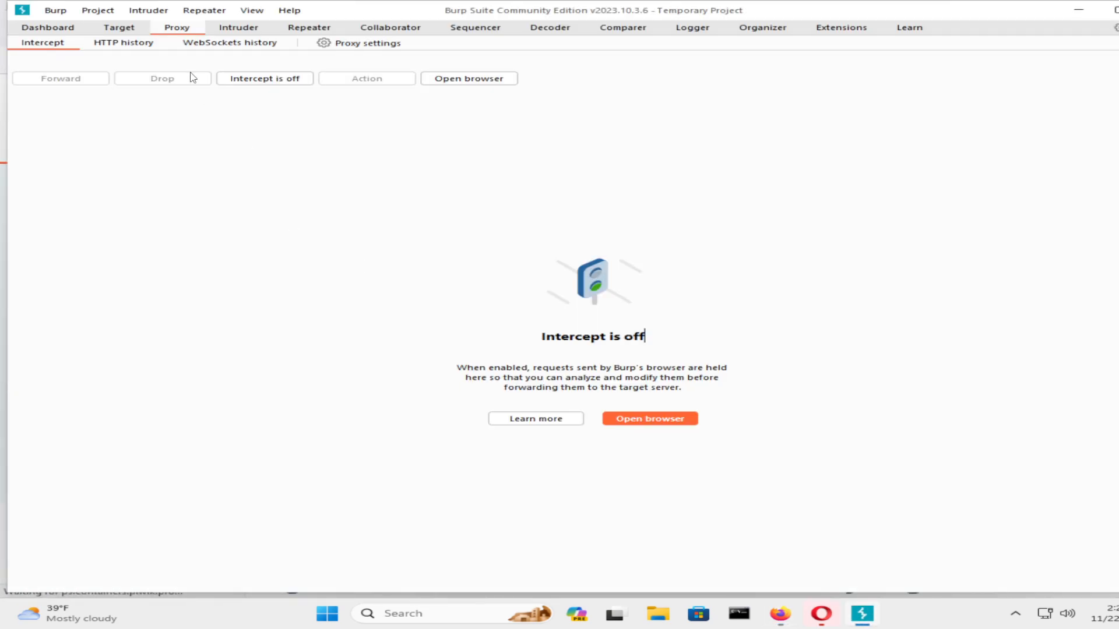
{"action": "left_click", "coordinate": [122, 33]}
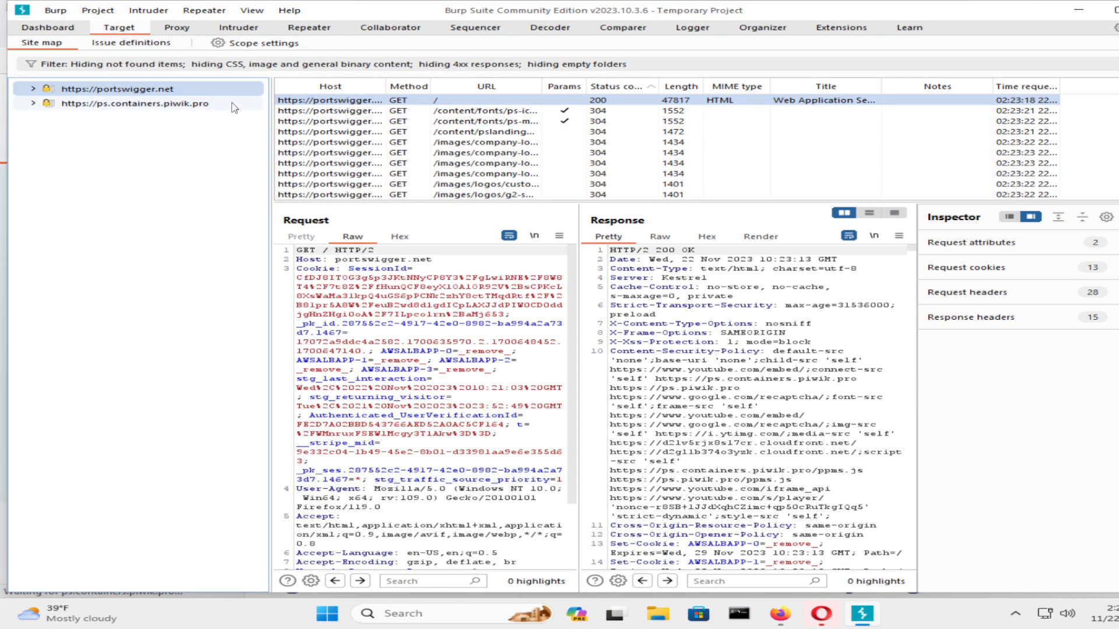
{"action": "left_click", "coordinate": [1065, 15]}
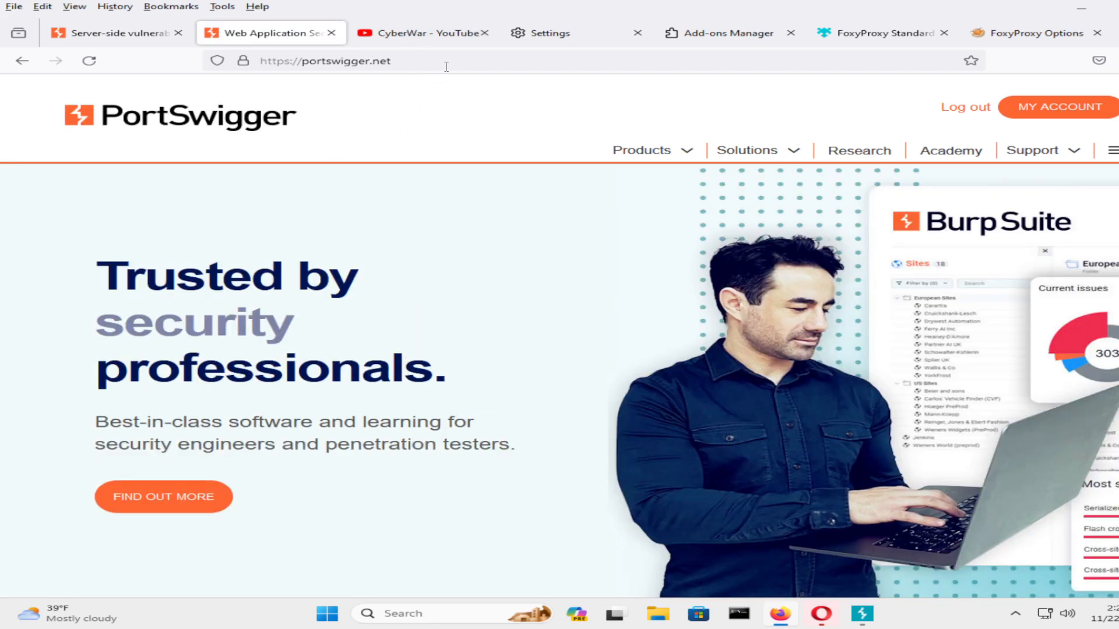
Close the Firefox Settings, Add-ons Manager, FoxyProxy Standard and FoxyProxy Options pages.
{"action": "left_click", "coordinate": [449, 37]}
{"action": "left_click", "coordinate": [506, 42]}
{"action": "left_click", "coordinate": [637, 35]}
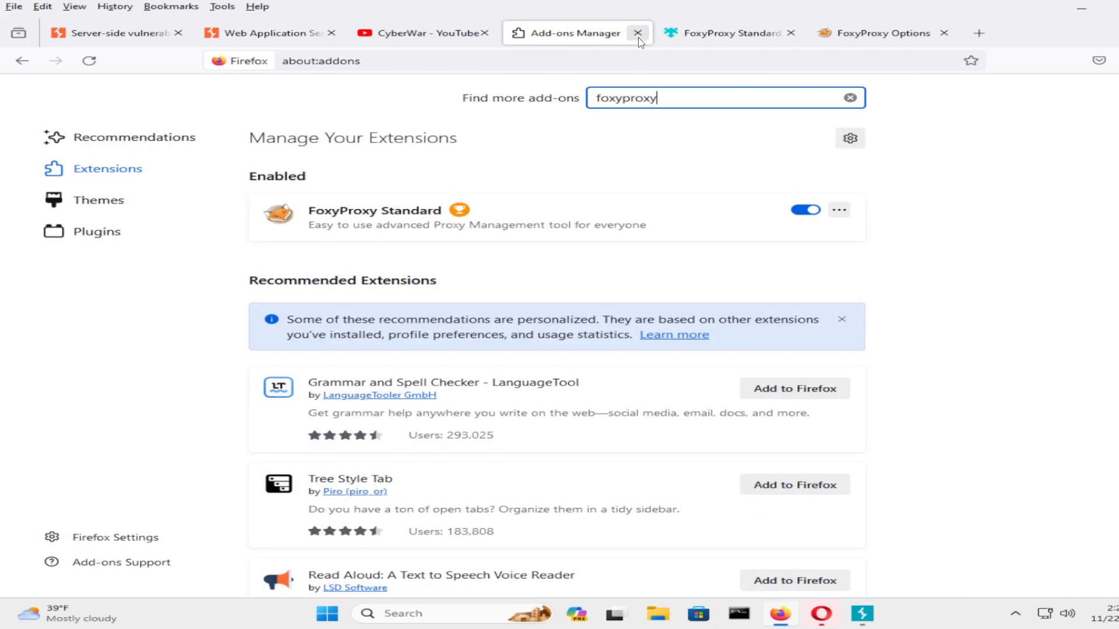
{"action": "left_click", "coordinate": [638, 34]}
{"action": "left_click", "coordinate": [638, 35]}
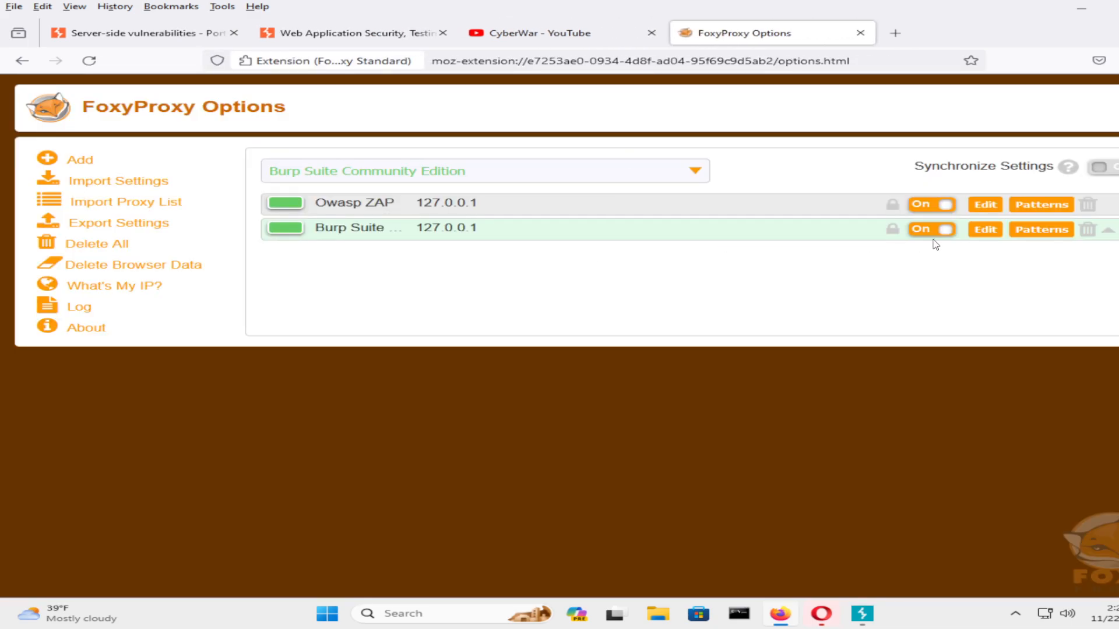
{"action": "left_click", "coordinate": [861, 34]}
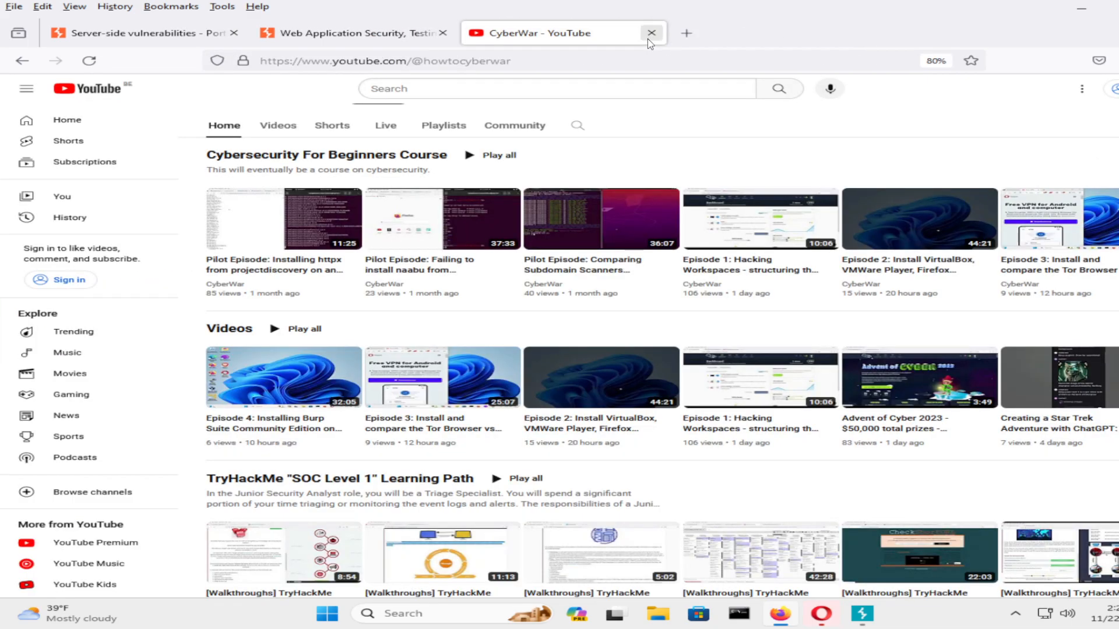
Open the Academy from the PortSwigger home page and close the old Server-side vulnerabilities page.
{"action": "left_click", "coordinate": [372, 41]}
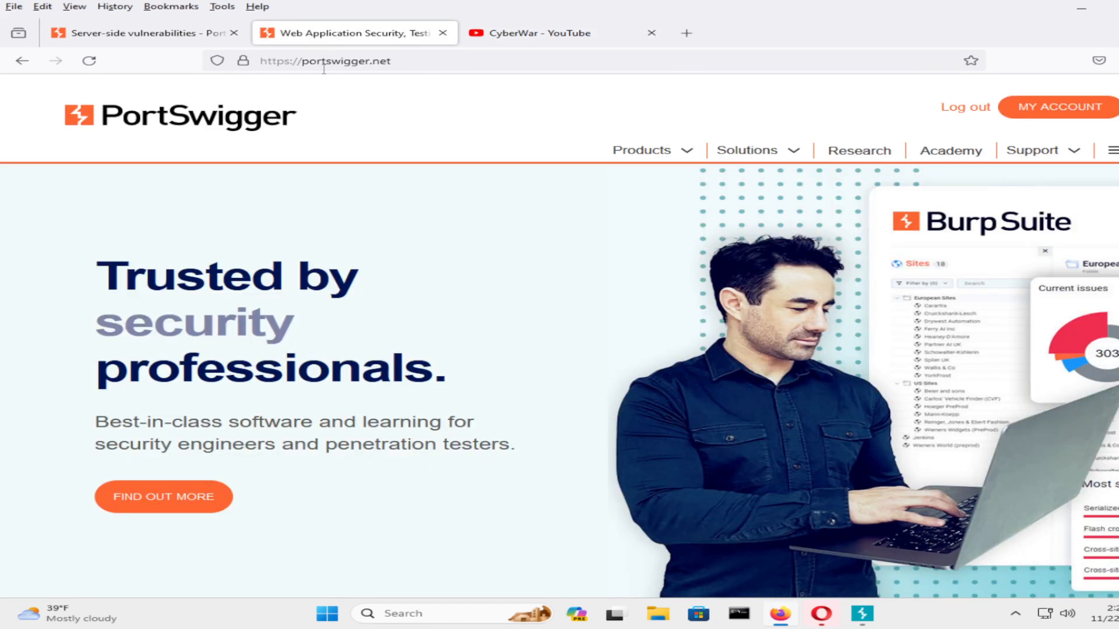
{"action": "left_click", "coordinate": [976, 154]}
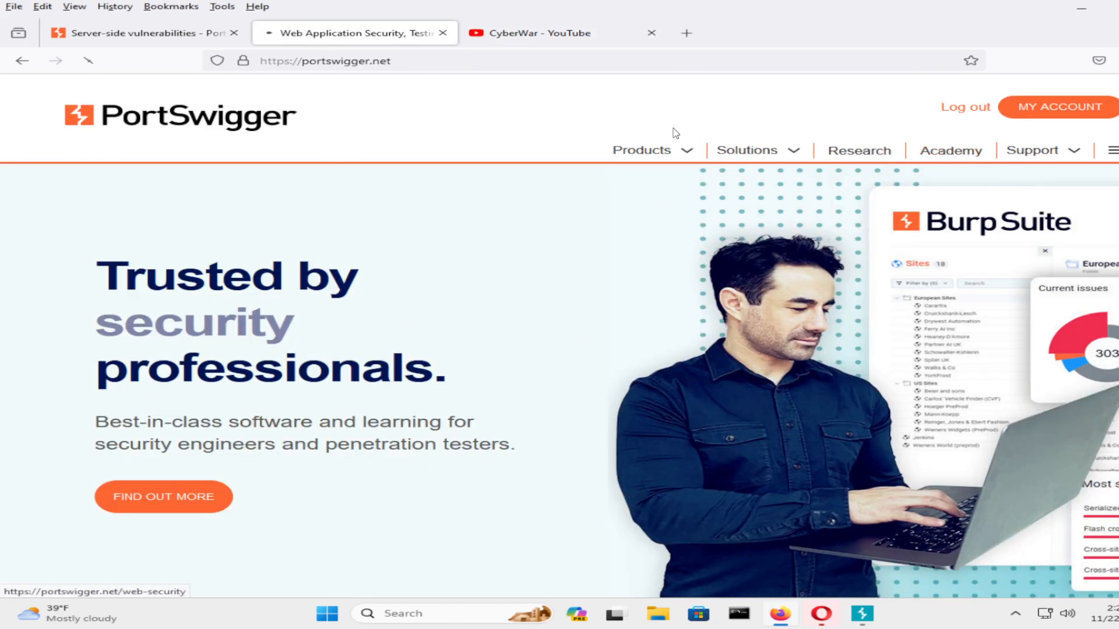
{"action": "left_click", "coordinate": [205, 36]}
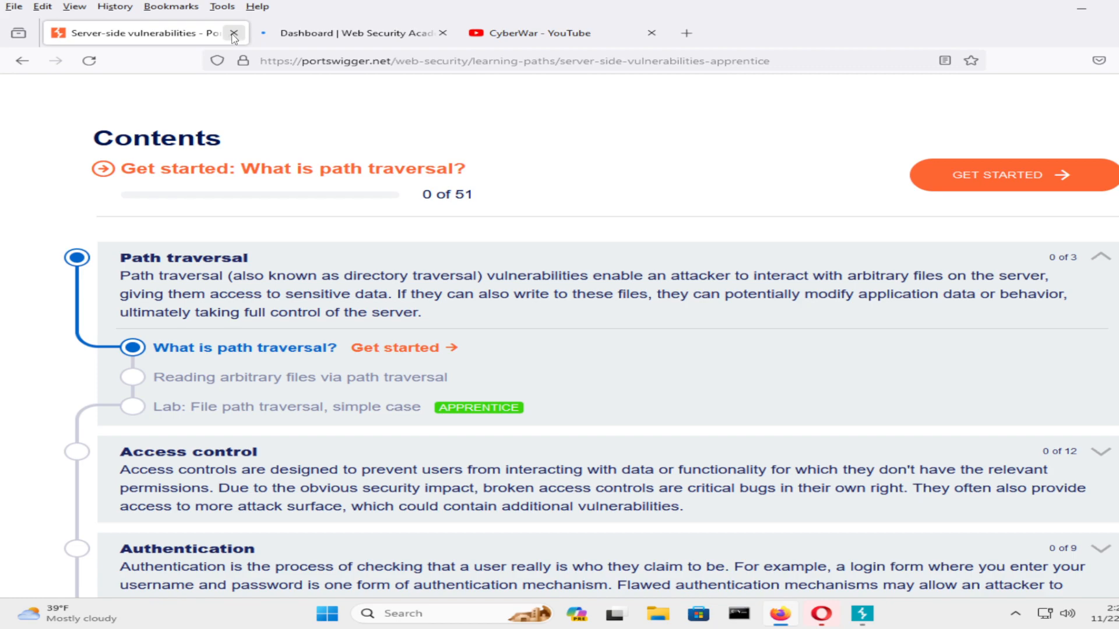
{"action": "left_click", "coordinate": [233, 34]}
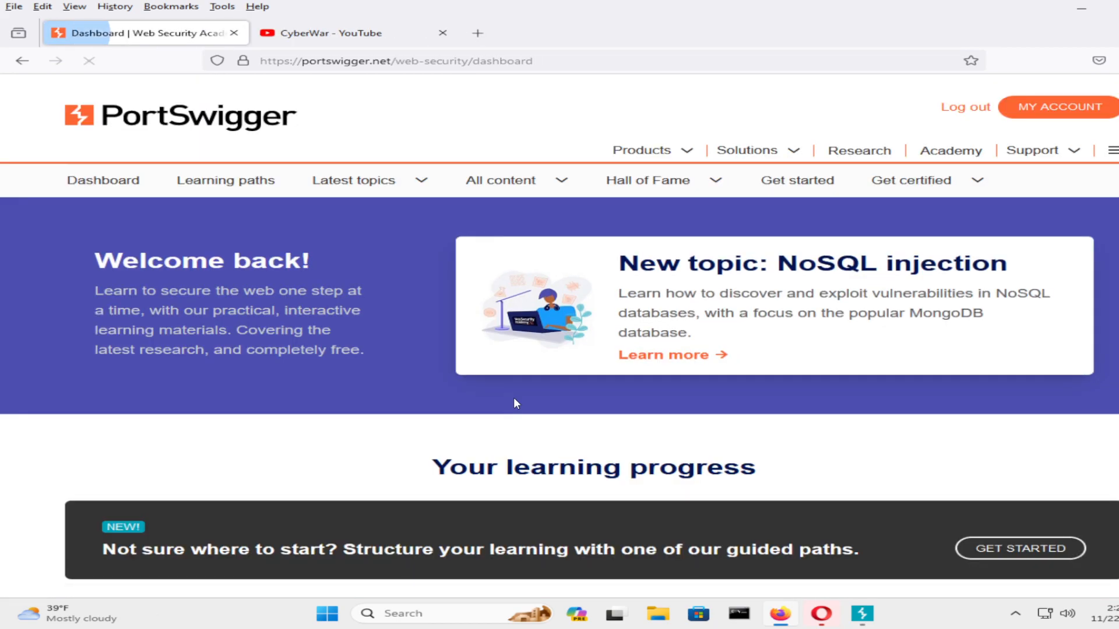
Review the Academy dashboard's learning progress and start the apprentice Server-side vulnerabilities path from the Learning paths page.
{"action": "scroll", "coordinate": [550, 418], "scroll_direction": "down", "scroll_amount": 3}
{"action": "scroll", "coordinate": [562, 420], "scroll_direction": "down", "scroll_amount": 2}
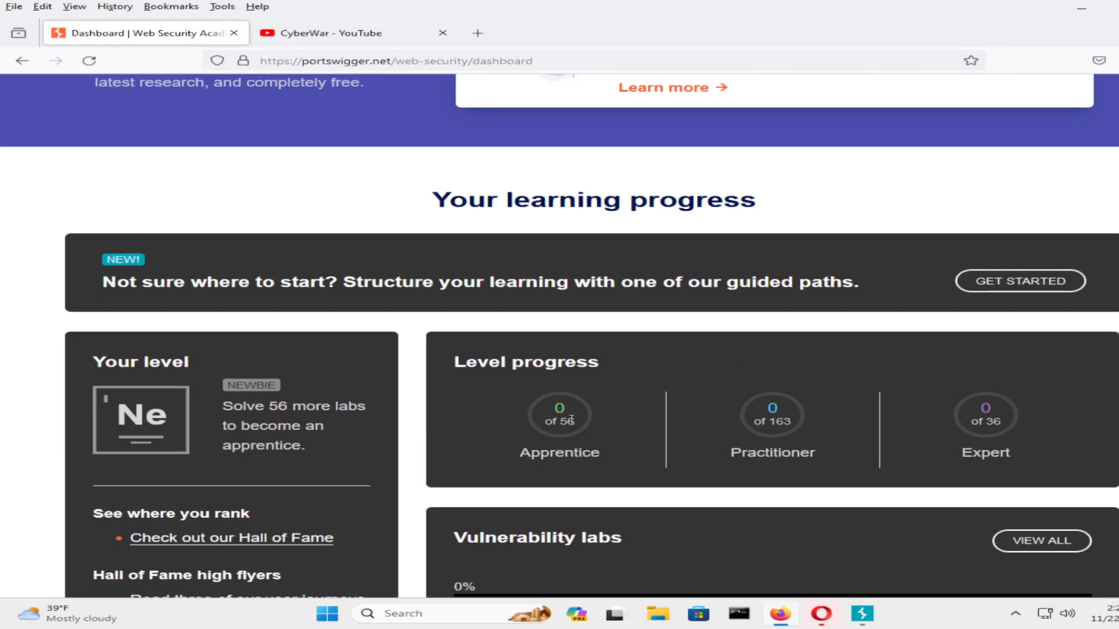
{"action": "scroll", "coordinate": [482, 398], "scroll_direction": "down", "scroll_amount": 6}
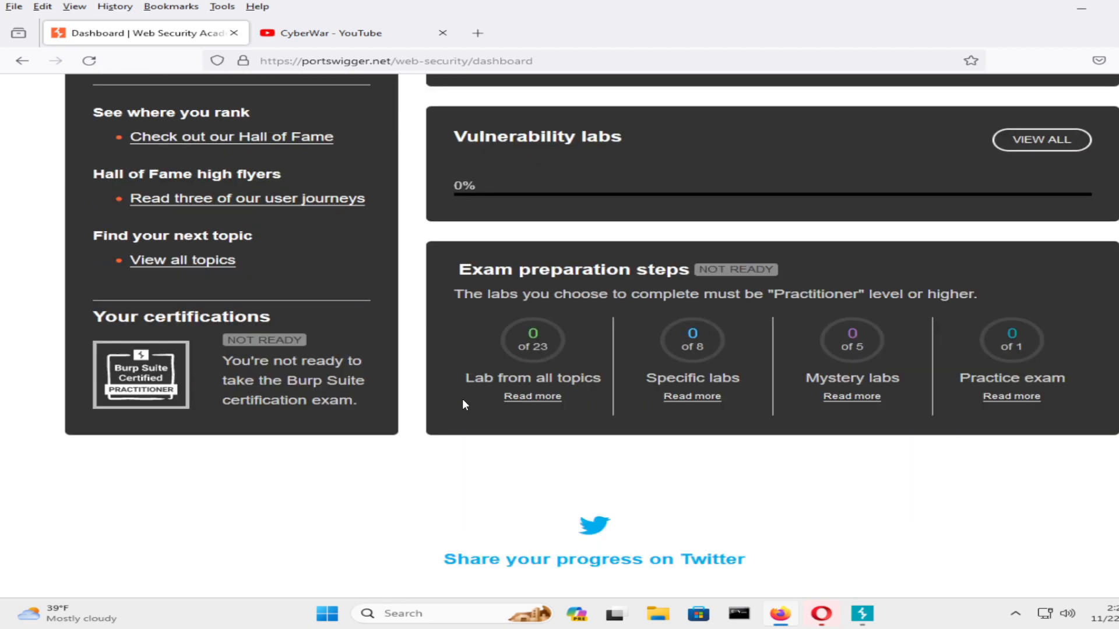
{"action": "scroll", "coordinate": [462, 399], "scroll_direction": "up", "scroll_amount": 4}
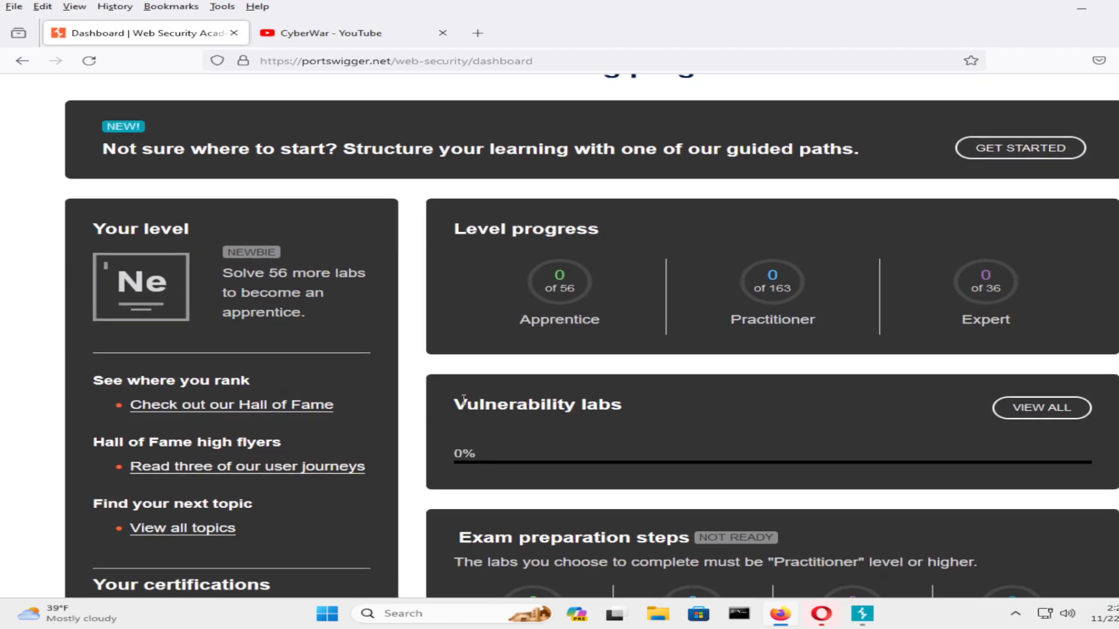
{"action": "scroll", "coordinate": [463, 399], "scroll_direction": "up", "scroll_amount": 6}
{"action": "left_click", "coordinate": [227, 194]}
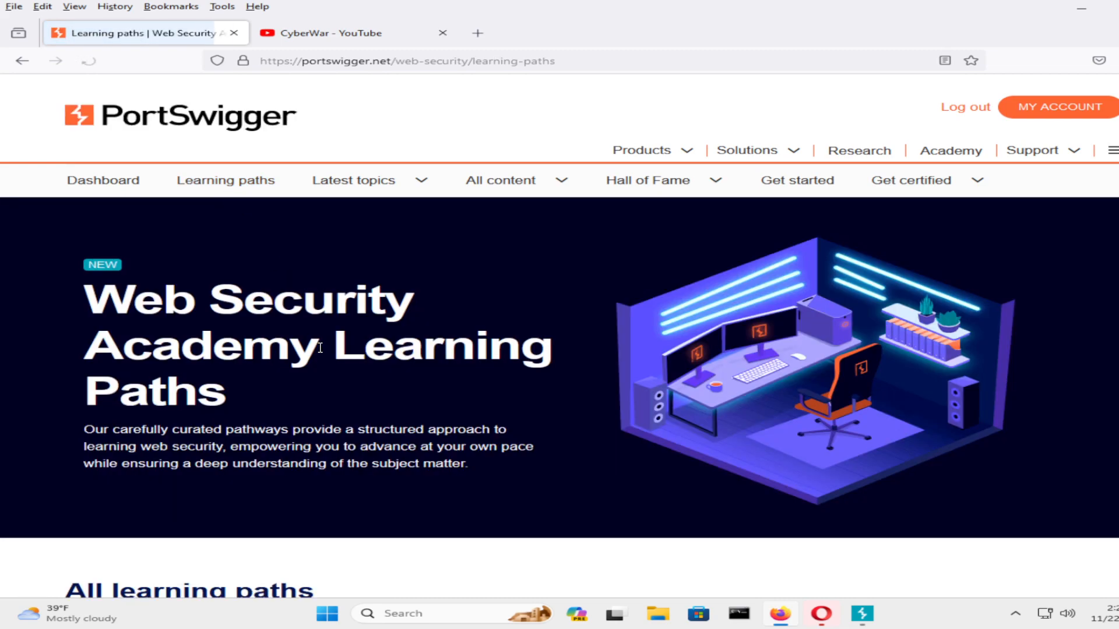
{"action": "scroll", "coordinate": [322, 353], "scroll_direction": "down", "scroll_amount": 5}
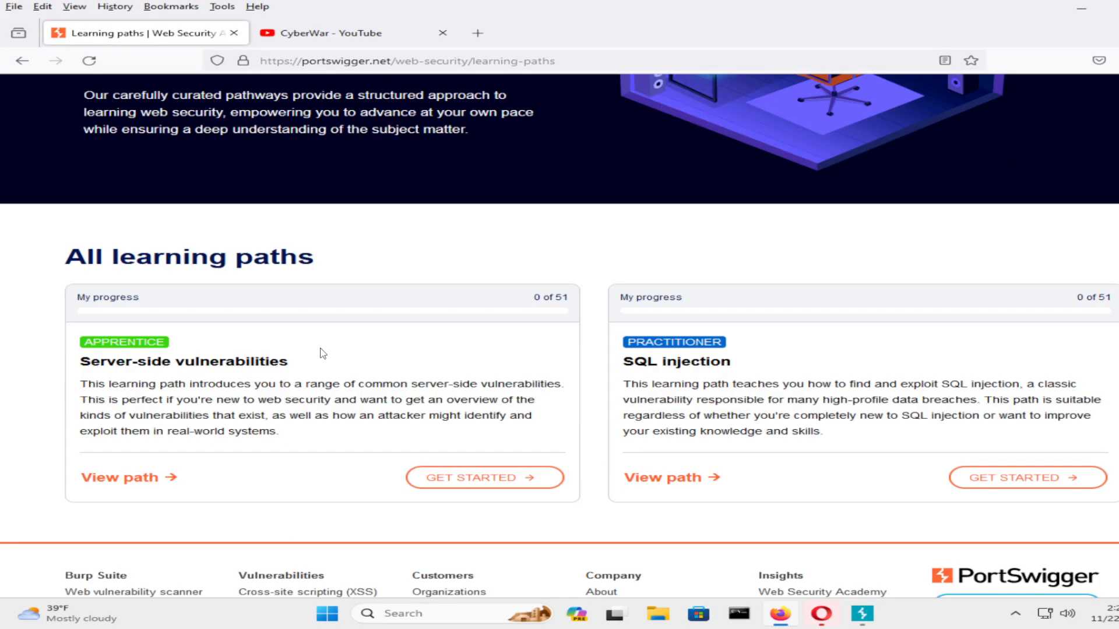
{"action": "left_click", "coordinate": [468, 479]}
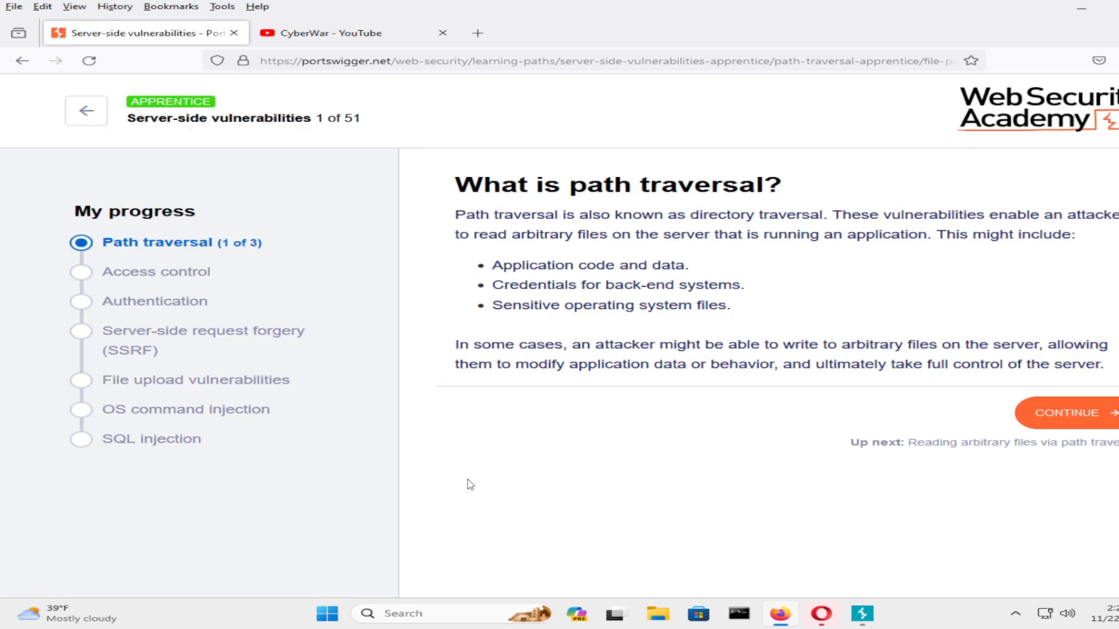
Advance through the path traversal lessons to the "File path traversal, simple case" lab and launch it.
{"action": "left_click", "coordinate": [1066, 412]}
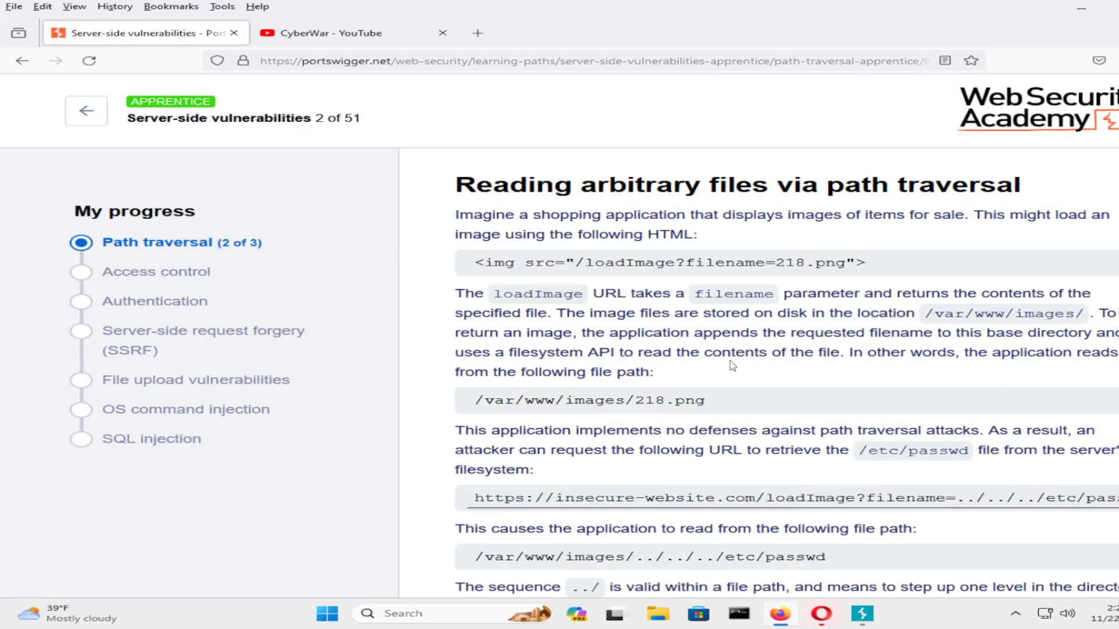
{"action": "scroll", "coordinate": [621, 311], "scroll_direction": "down", "scroll_amount": 5}
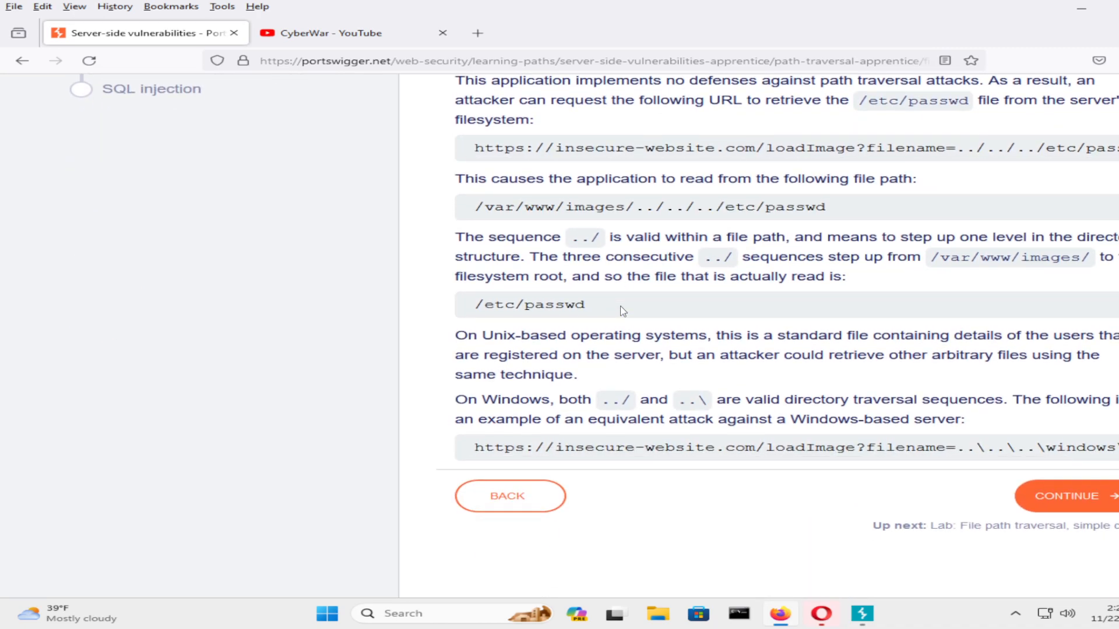
{"action": "scroll", "coordinate": [626, 315], "scroll_direction": "up", "scroll_amount": 3}
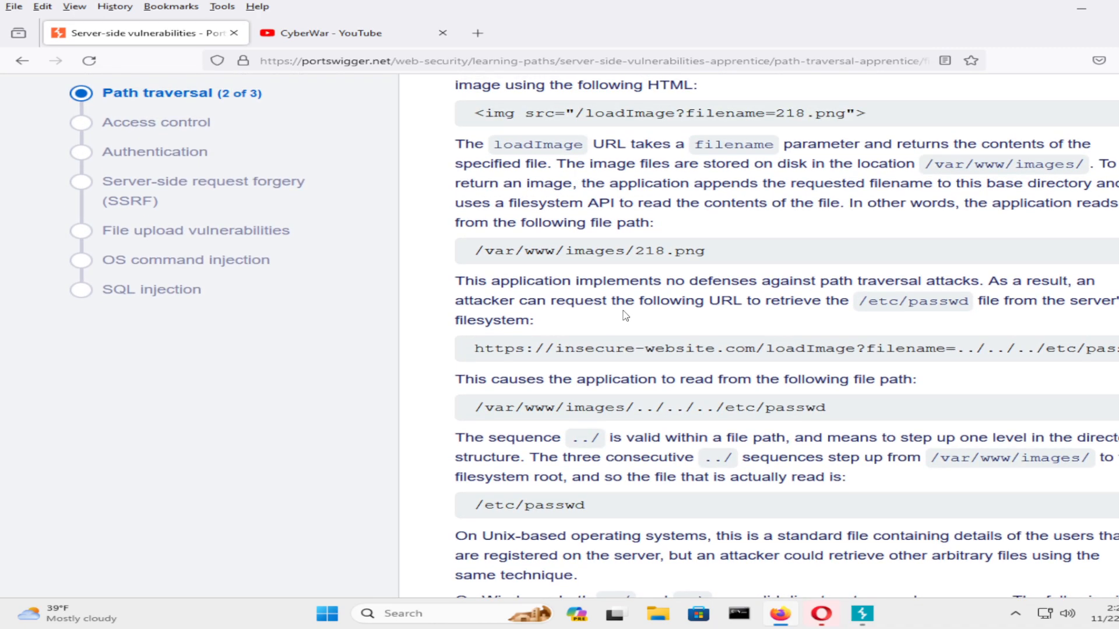
{"action": "scroll", "coordinate": [625, 316], "scroll_direction": "down", "scroll_amount": 3}
{"action": "left_click", "coordinate": [1083, 512]}
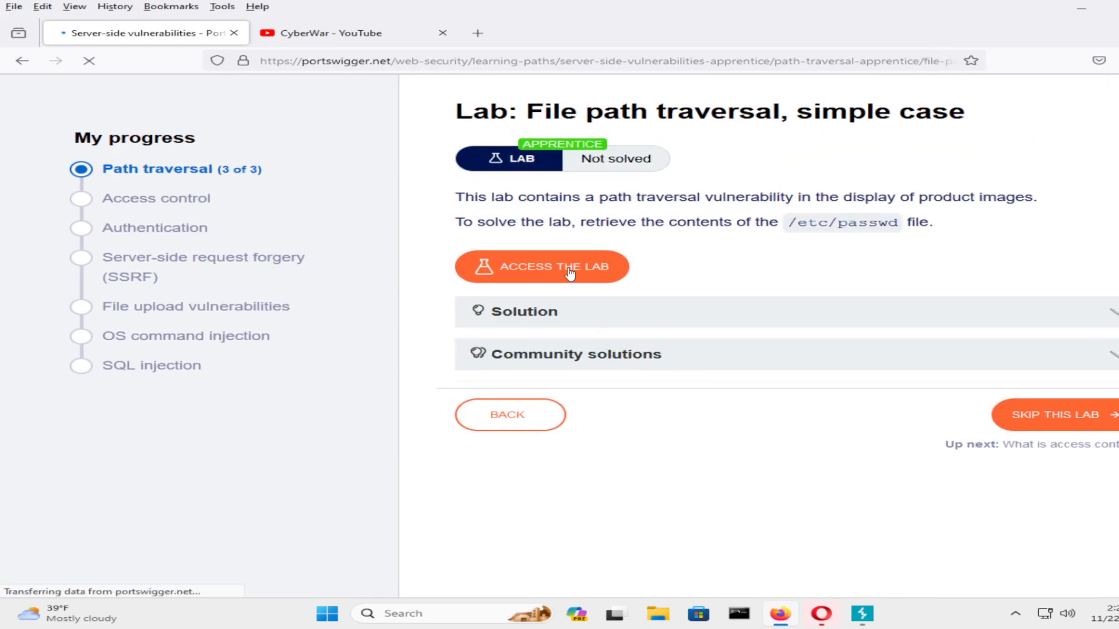
{"action": "left_click", "coordinate": [597, 271]}
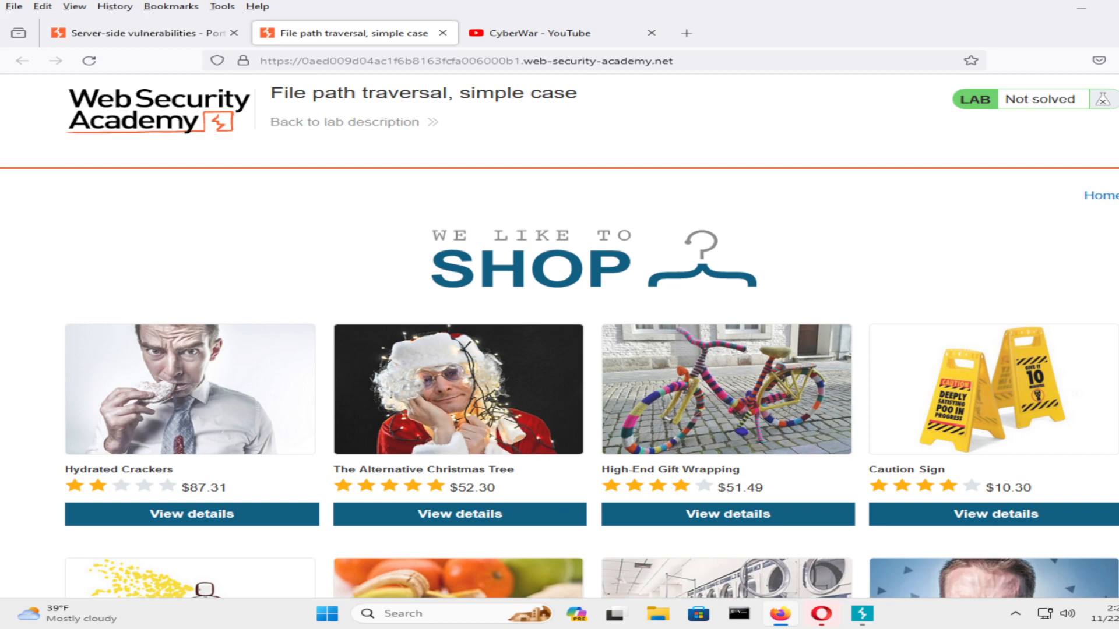
Browse the lab shop's products and open the details of High-End Gift Wrapping.
{"action": "scroll", "coordinate": [559, 350], "scroll_direction": "down", "scroll_amount": 5}
{"action": "scroll", "coordinate": [560, 349], "scroll_direction": "up", "scroll_amount": 5}
{"action": "left_click", "coordinate": [684, 520]}
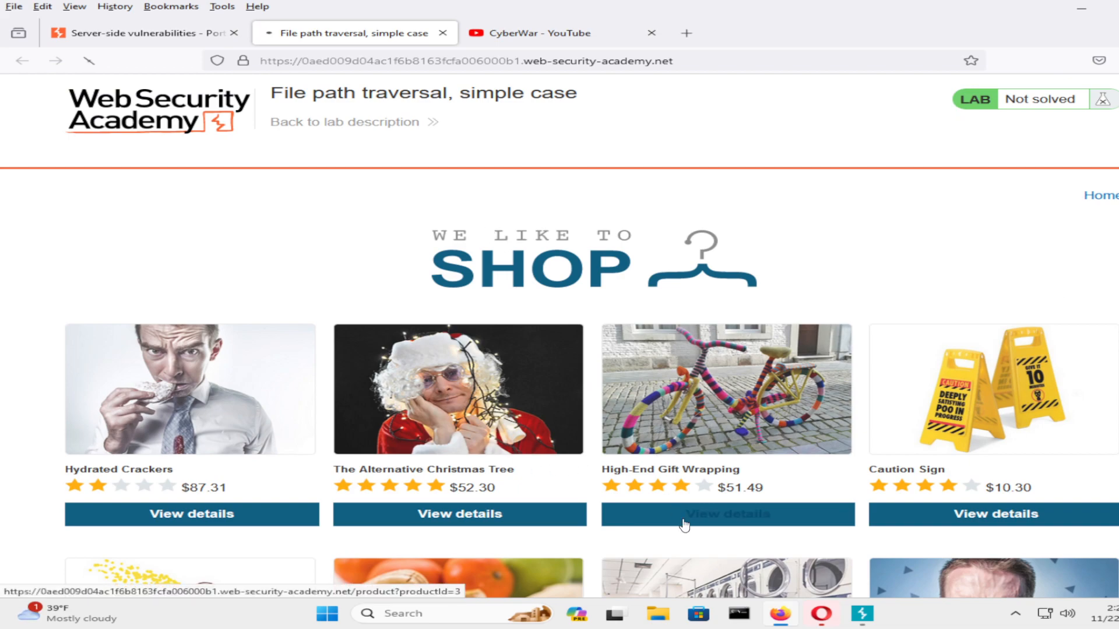
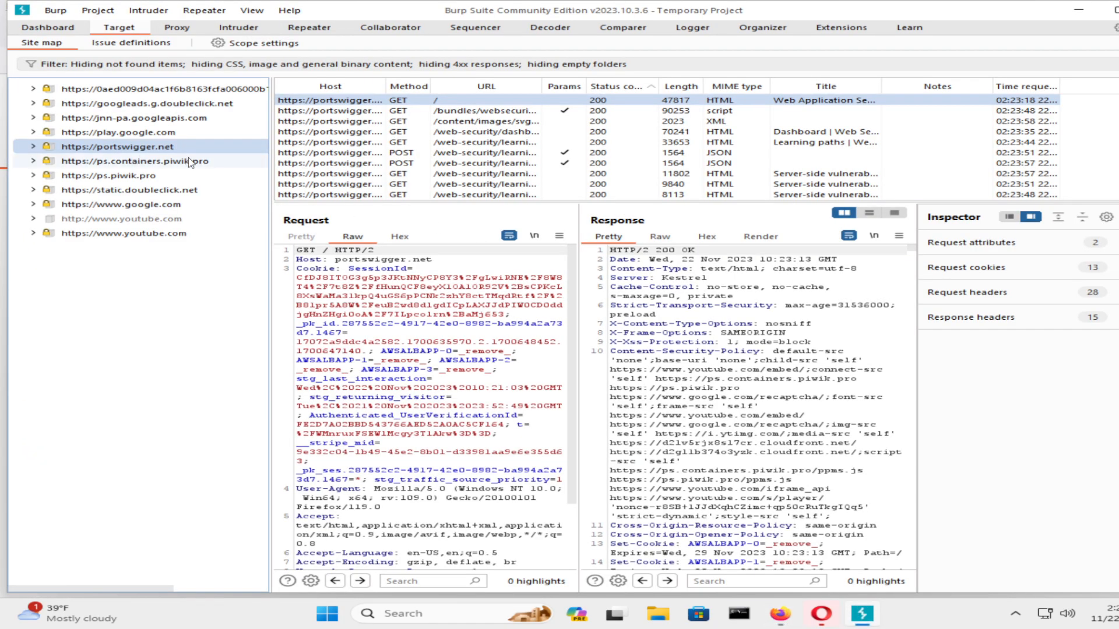
Add the lab's web-security-academy.net host to the target scope and decline to stop logging out-of-scope proxy items.
{"action": "left_click", "coordinate": [188, 93]}
{"action": "right_click", "coordinate": [188, 94]}
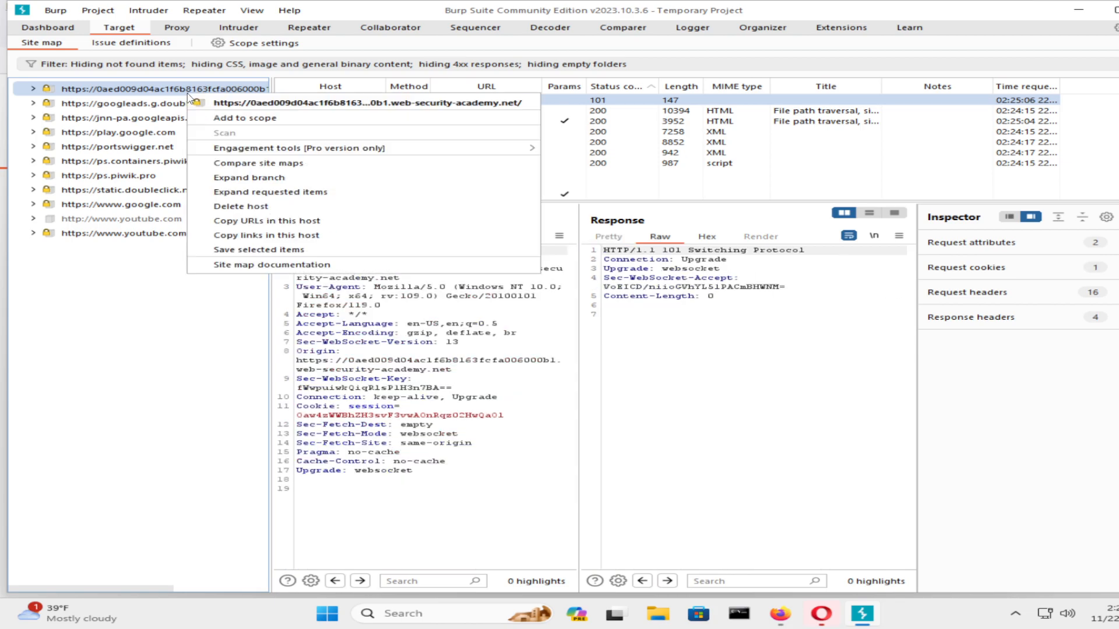
{"action": "left_click", "coordinate": [221, 118]}
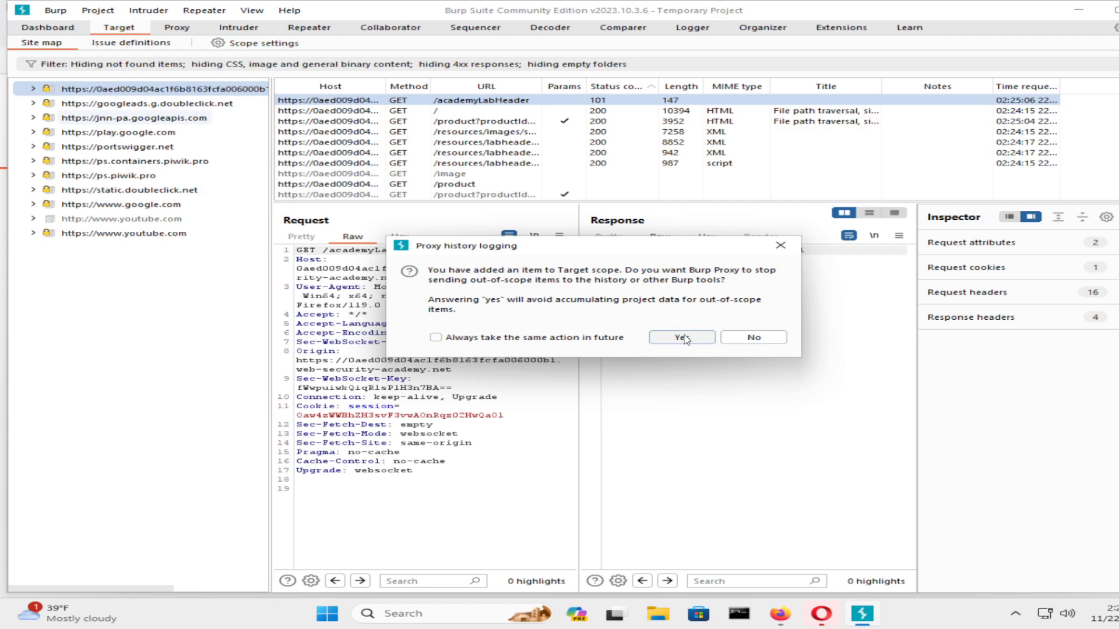
{"action": "left_click", "coordinate": [749, 338]}
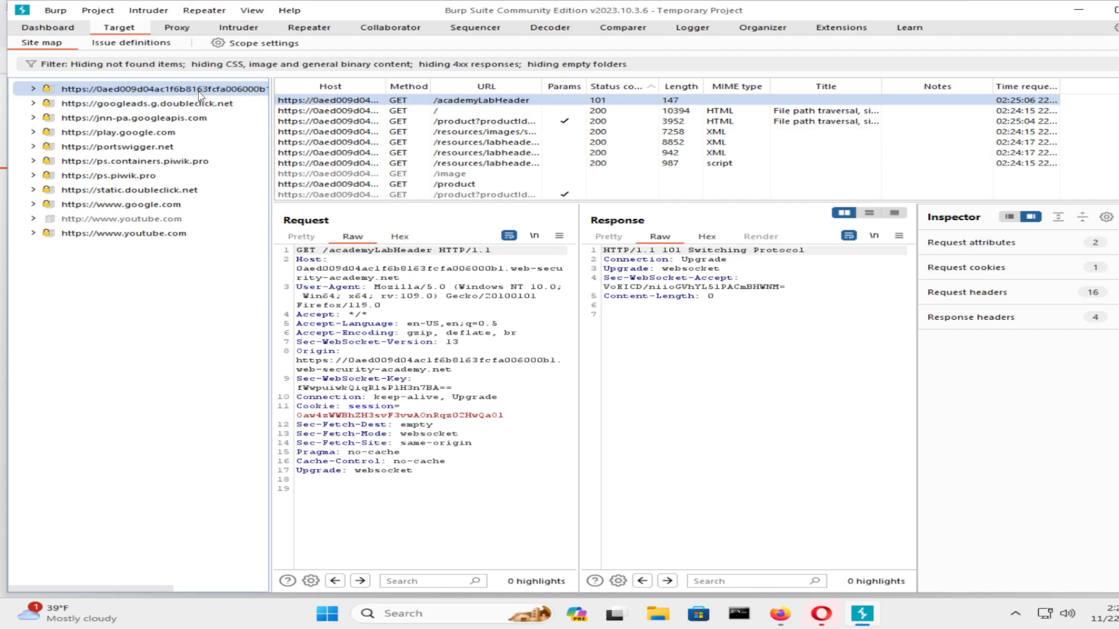
Filter the site map to show only in-scope items.
{"action": "left_click", "coordinate": [185, 66]}
{"action": "left_click", "coordinate": [315, 243]}
{"action": "left_click", "coordinate": [880, 379]}
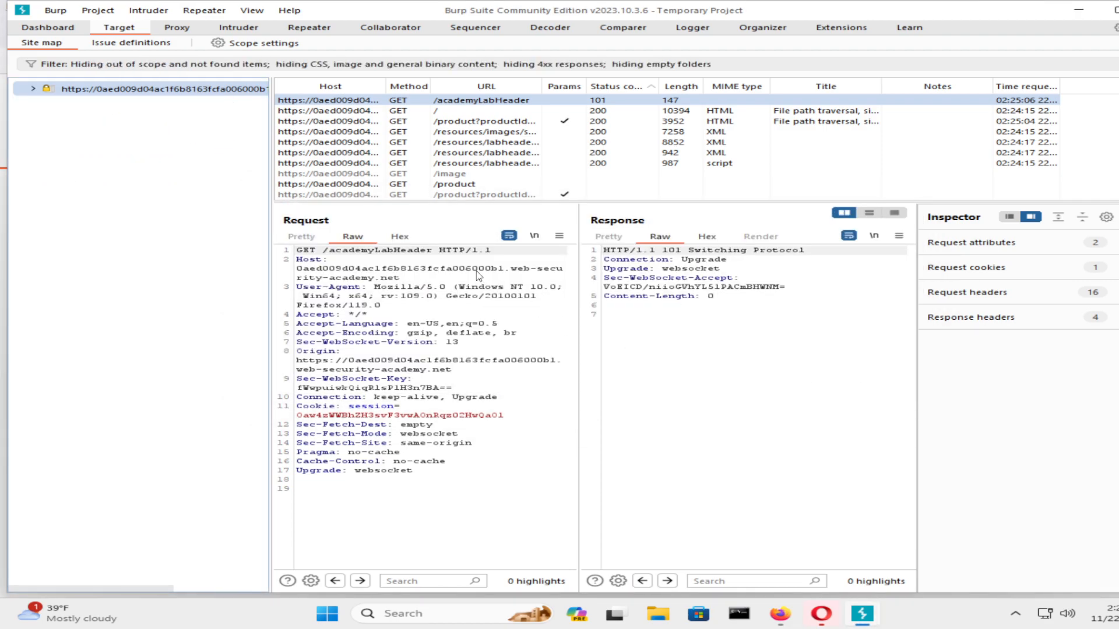
Expand the lab host in the site map and inspect its academyLabHeader, image, product and root entries.
{"action": "left_click", "coordinate": [33, 89]}
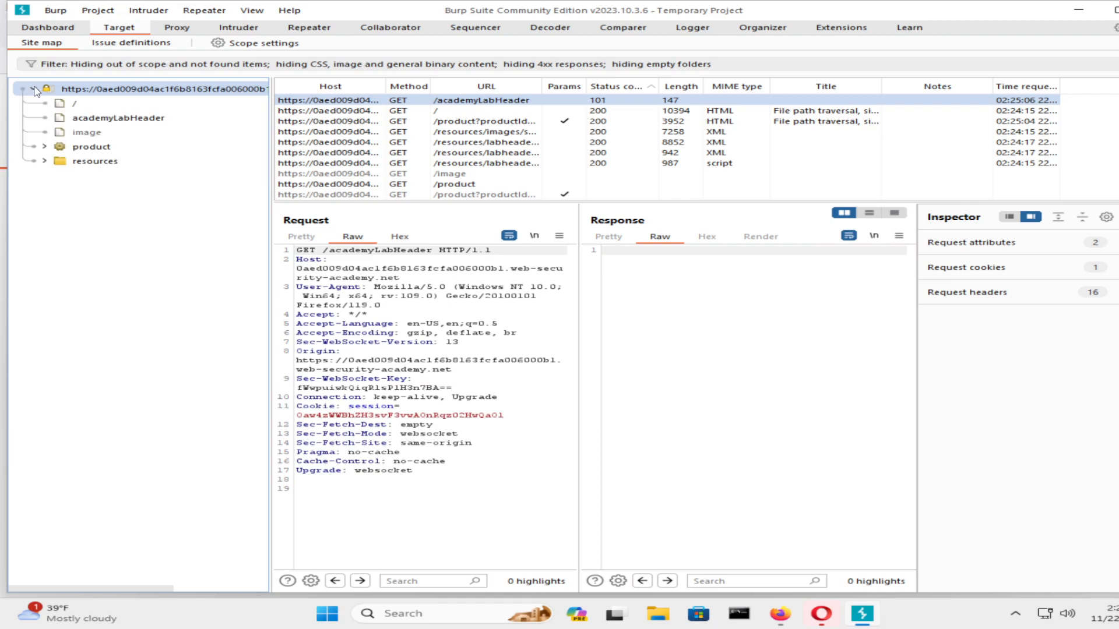
{"action": "left_click", "coordinate": [98, 119]}
{"action": "left_click", "coordinate": [93, 146]}
{"action": "left_click", "coordinate": [95, 133]}
{"action": "left_click", "coordinate": [98, 148]}
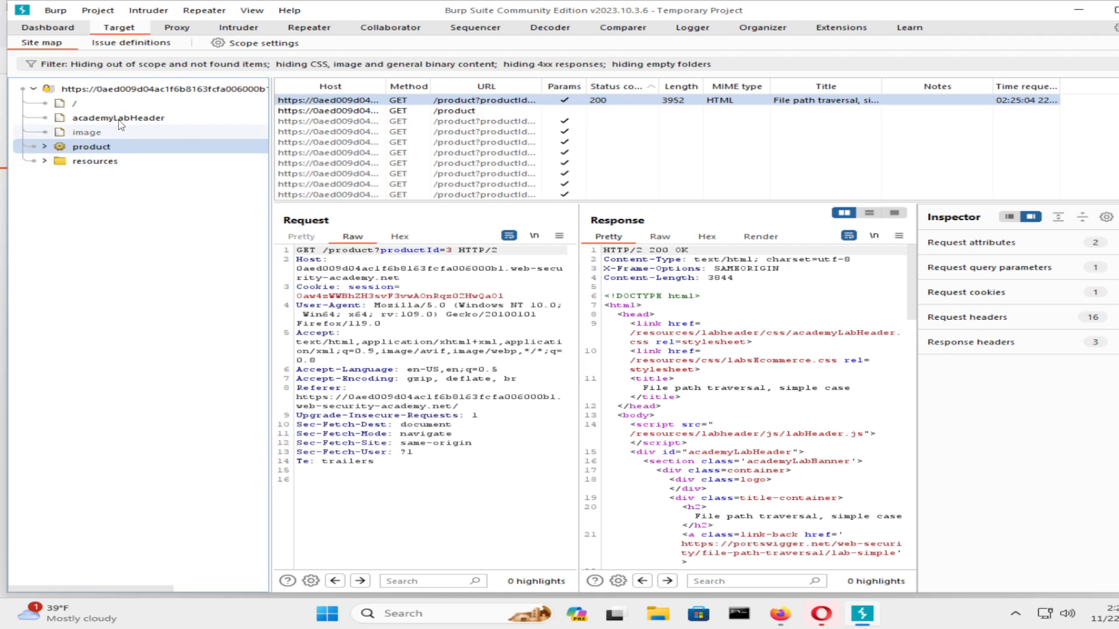
{"action": "left_click", "coordinate": [89, 103]}
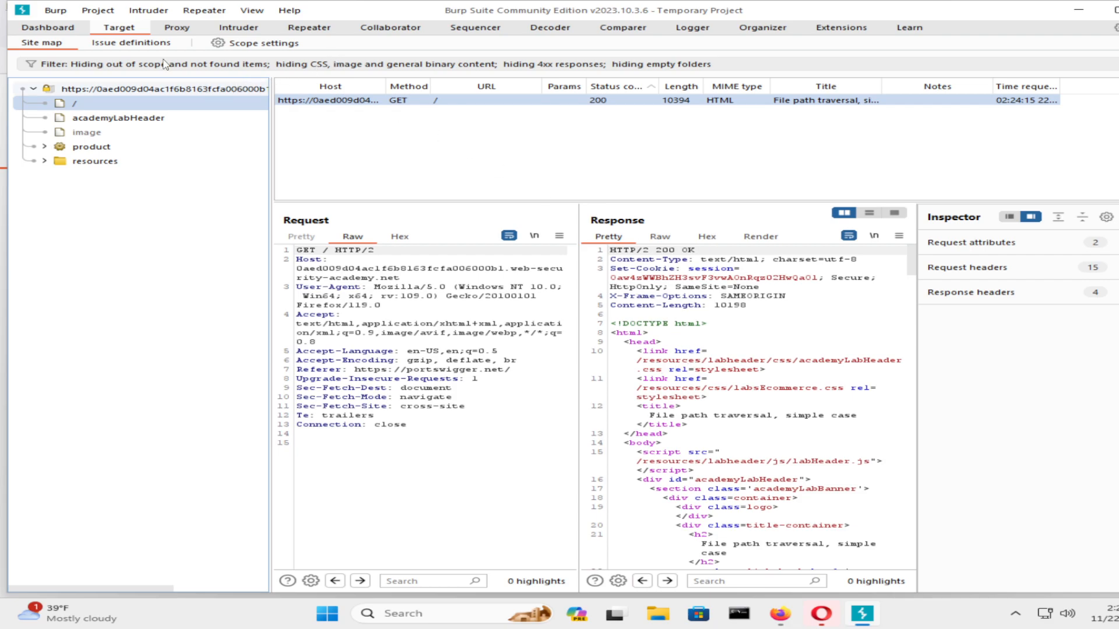
Filter the proxy's HTTP history to show only in-scope items.
{"action": "left_click", "coordinate": [186, 33]}
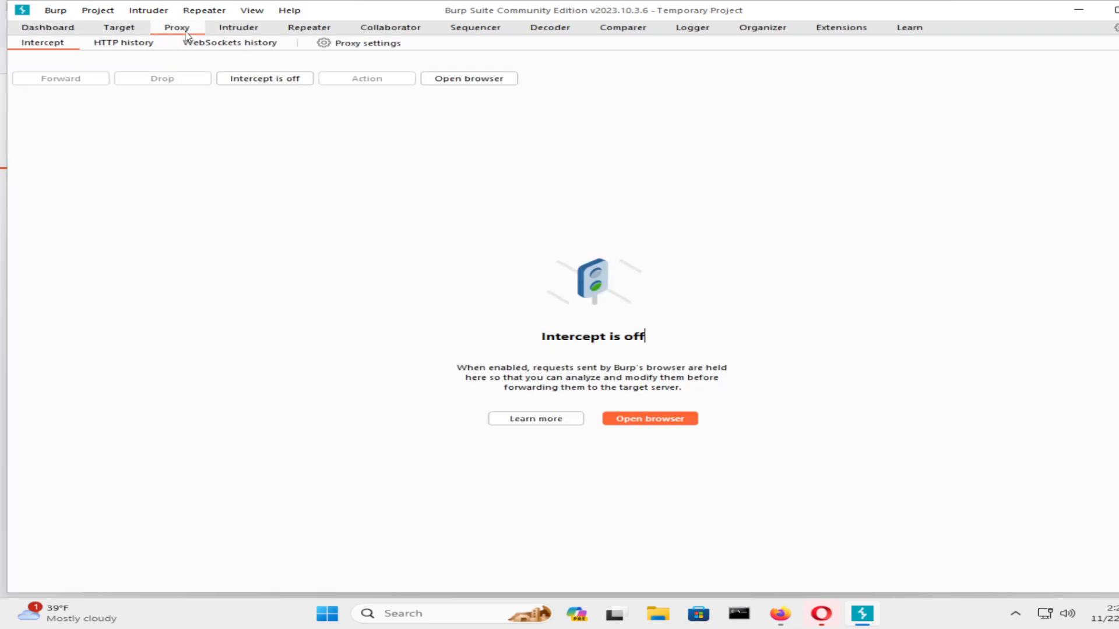
{"action": "left_click", "coordinate": [134, 47]}
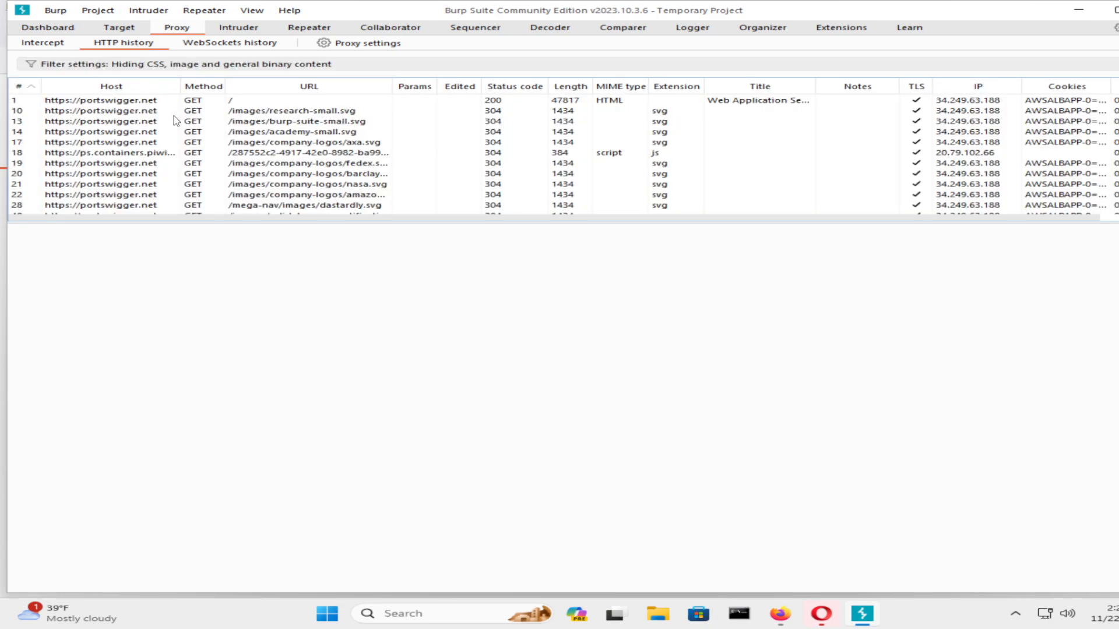
{"action": "left_click", "coordinate": [188, 65]}
{"action": "left_click", "coordinate": [303, 256]}
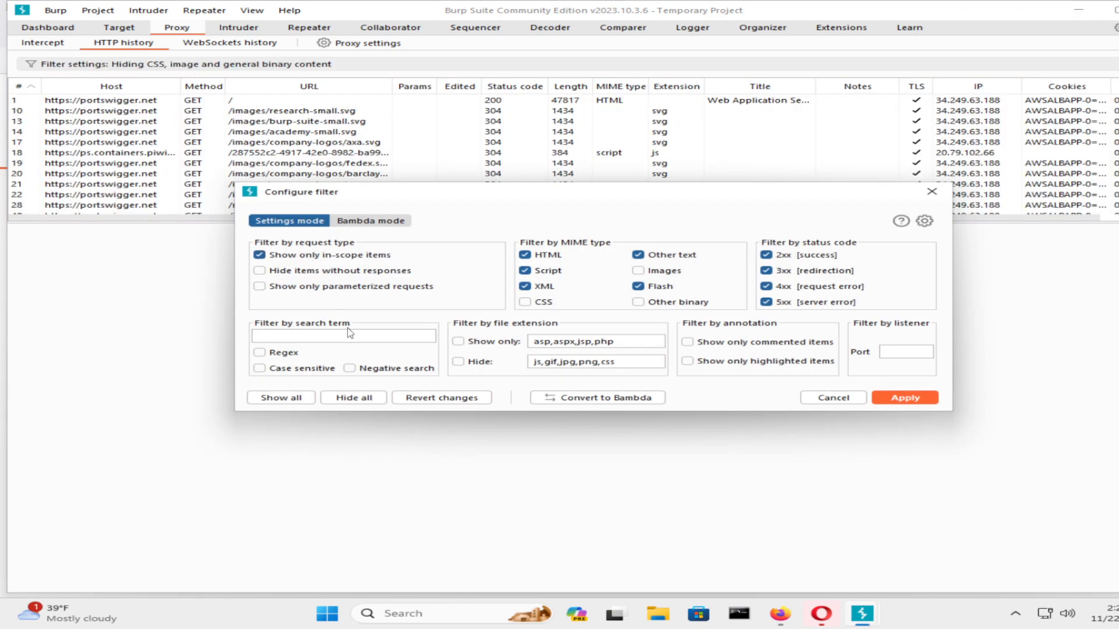
{"action": "left_click", "coordinate": [905, 398]}
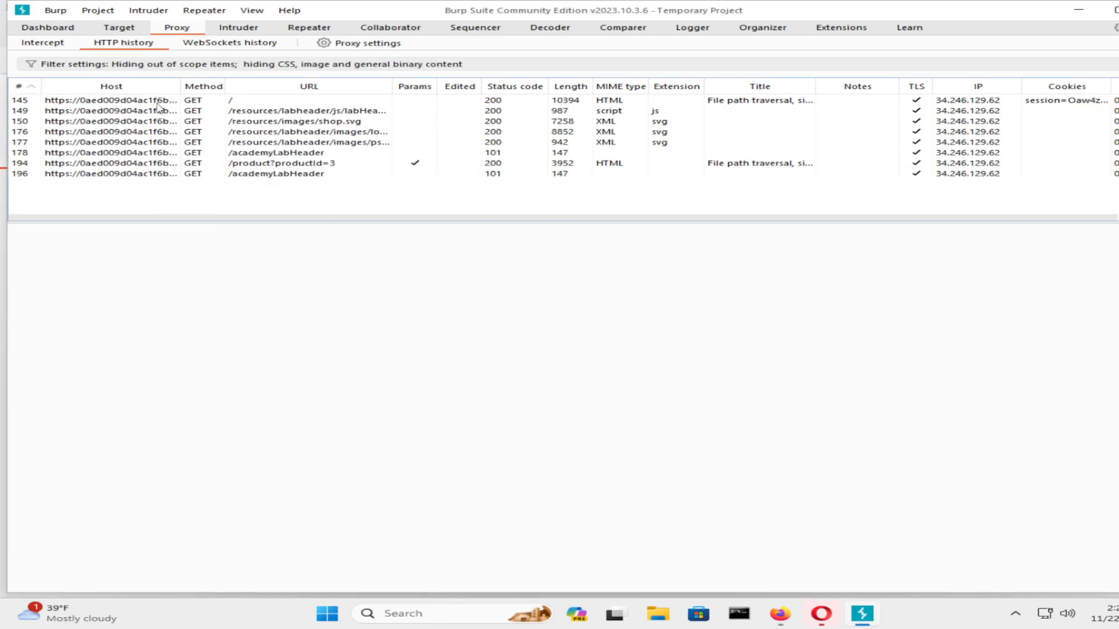
Examine the captured requests and responses for the root page, labHeader.js, shop.svg and logoAcademy.svg.
{"action": "left_click", "coordinate": [131, 101]}
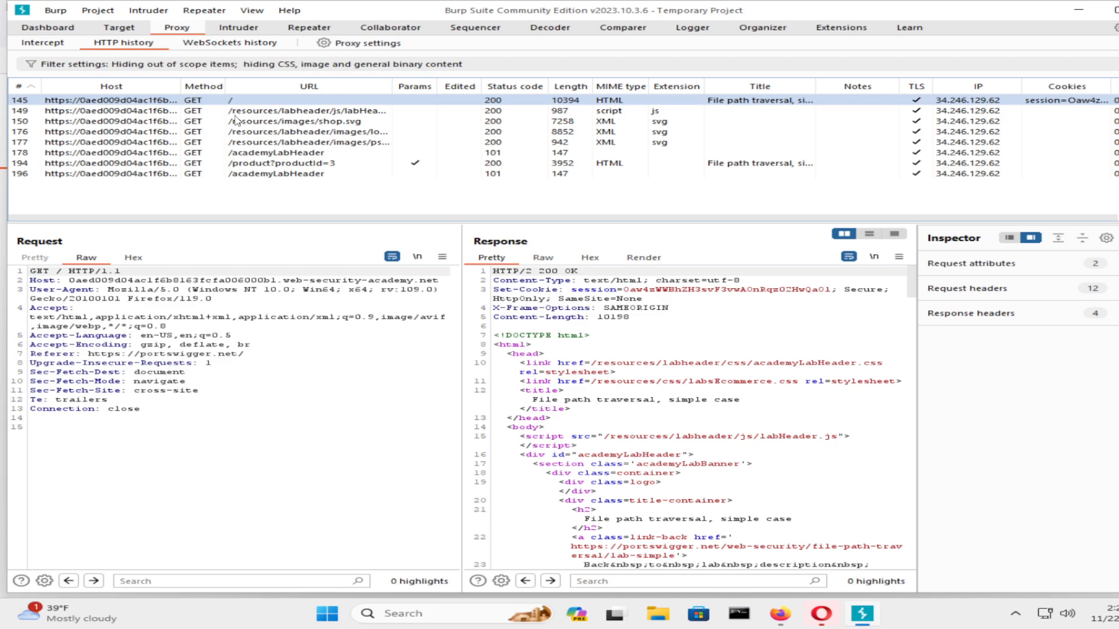
{"action": "left_click", "coordinate": [328, 116]}
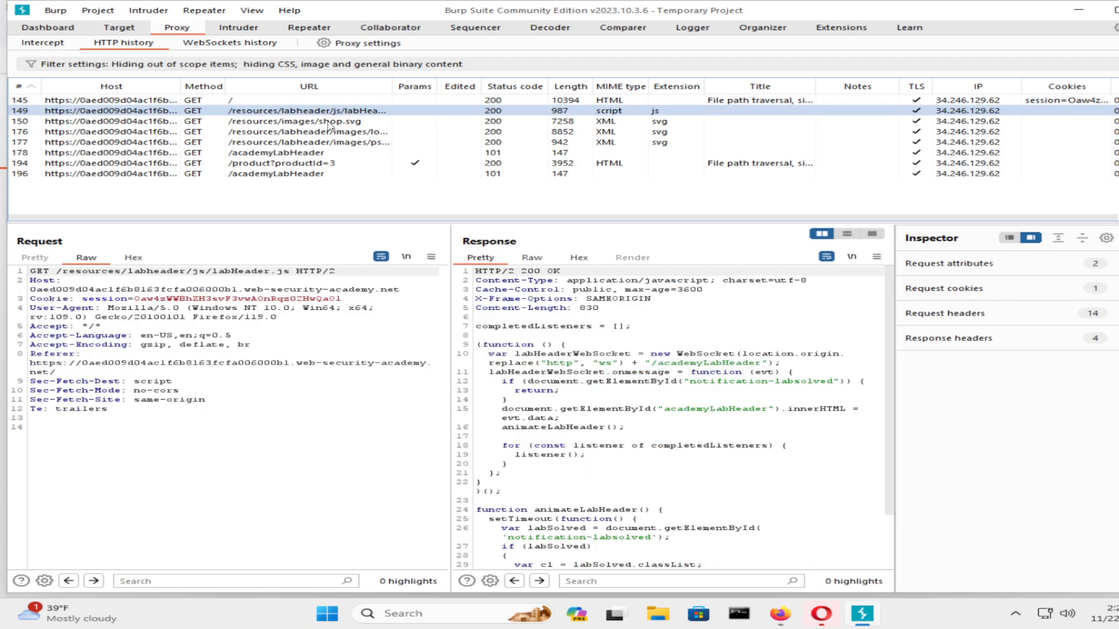
{"action": "left_click", "coordinate": [330, 122]}
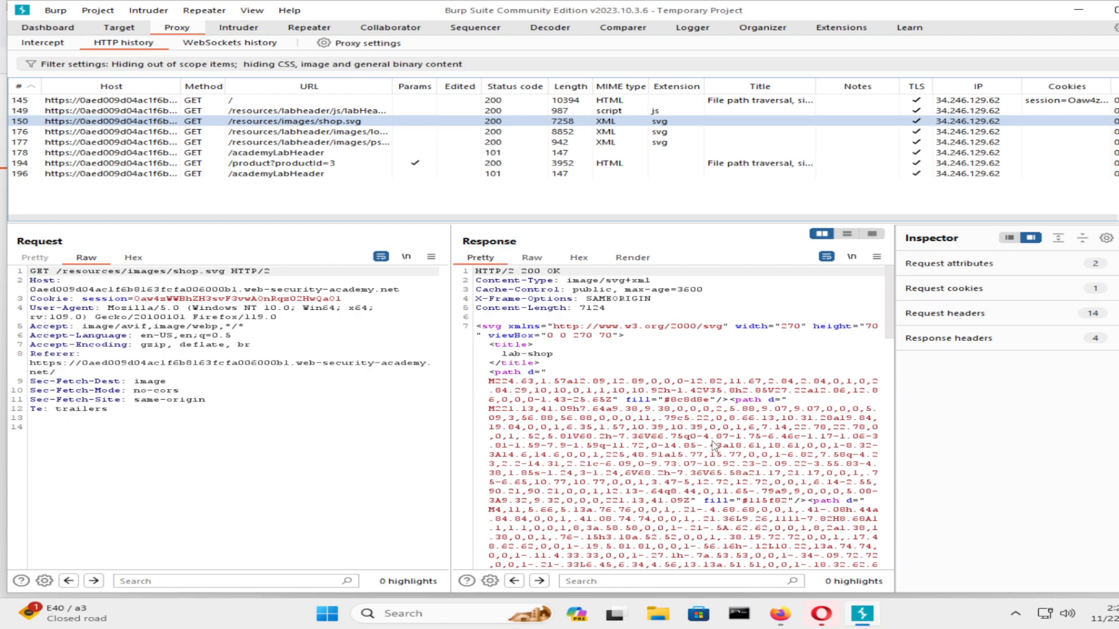
{"action": "left_click", "coordinate": [355, 133]}
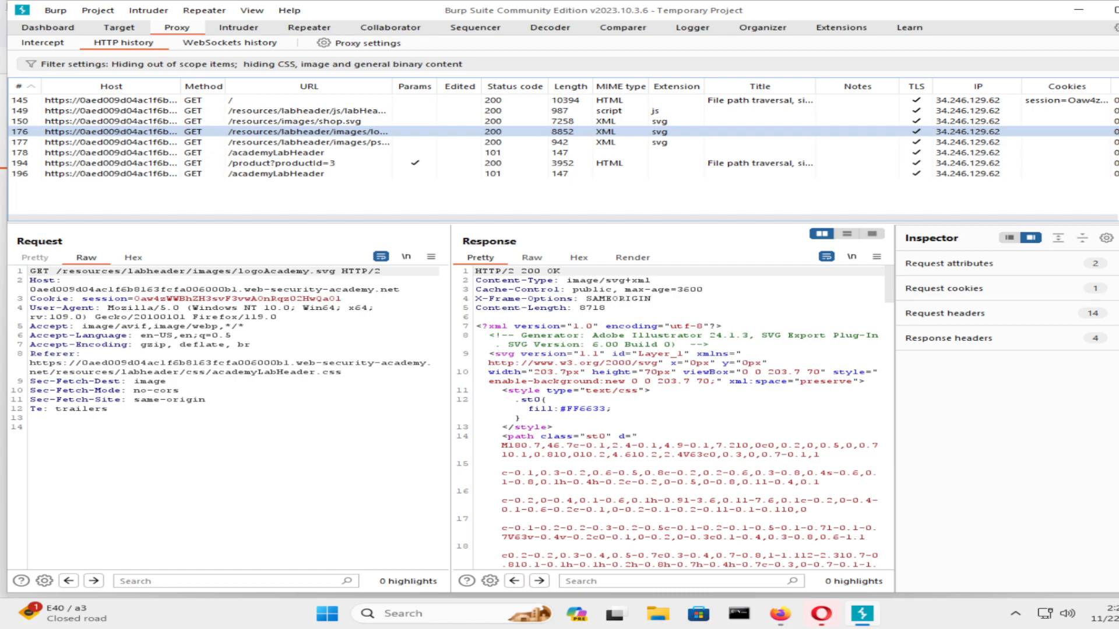
Check the lab's objective on the Server-side vulnerabilities page in Firefox and compare it with the requests captured in Burp's HTTP history.
{"action": "left_click", "coordinate": [1078, 9]}
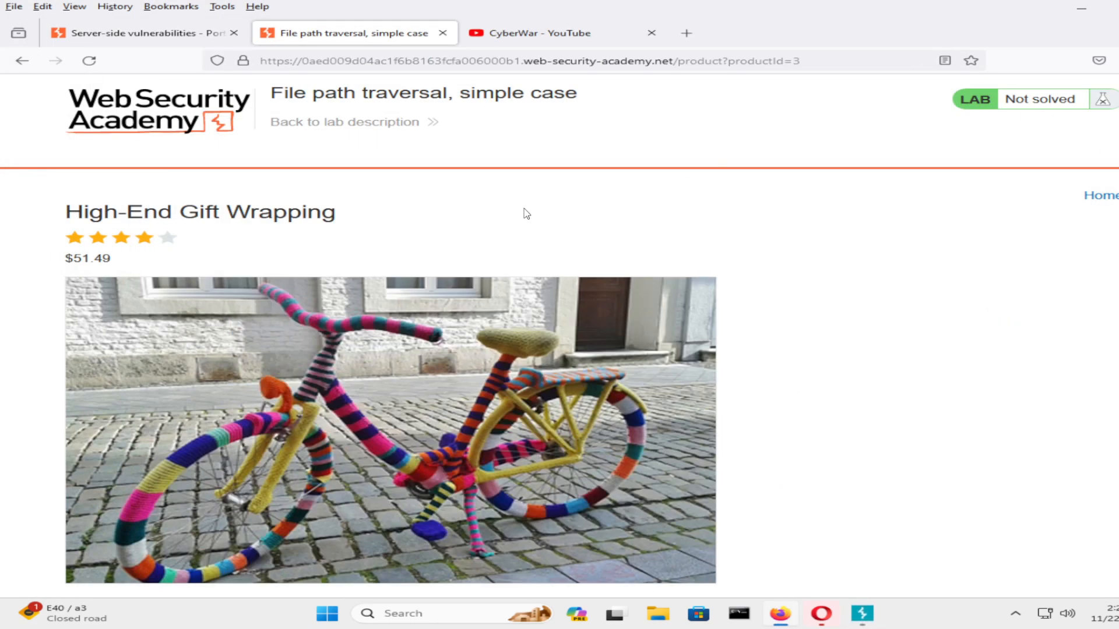
{"action": "left_click", "coordinate": [165, 28]}
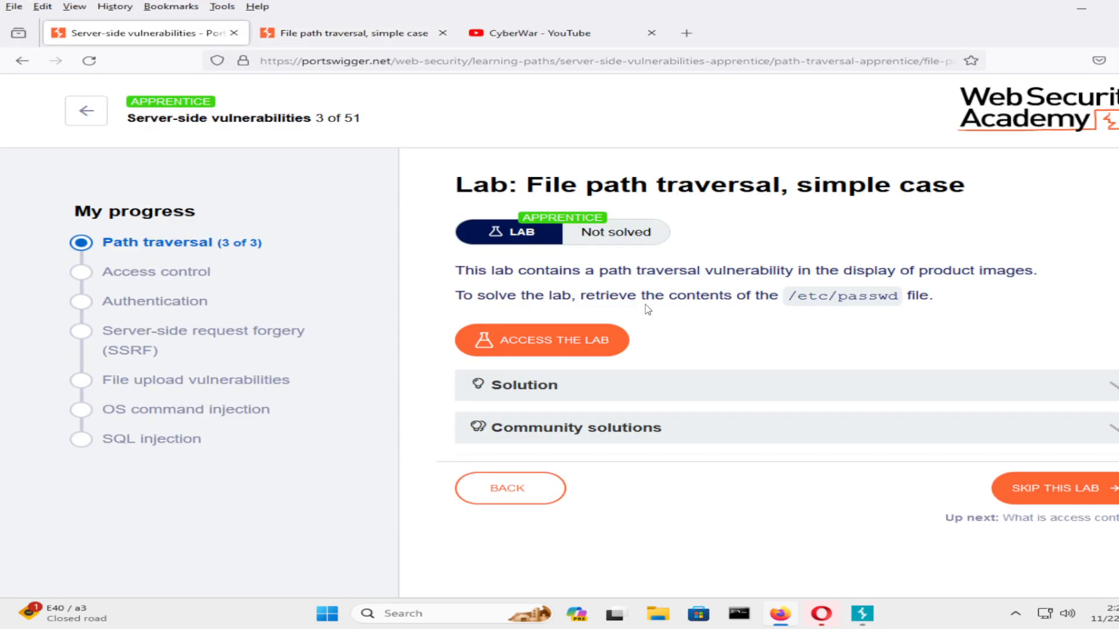
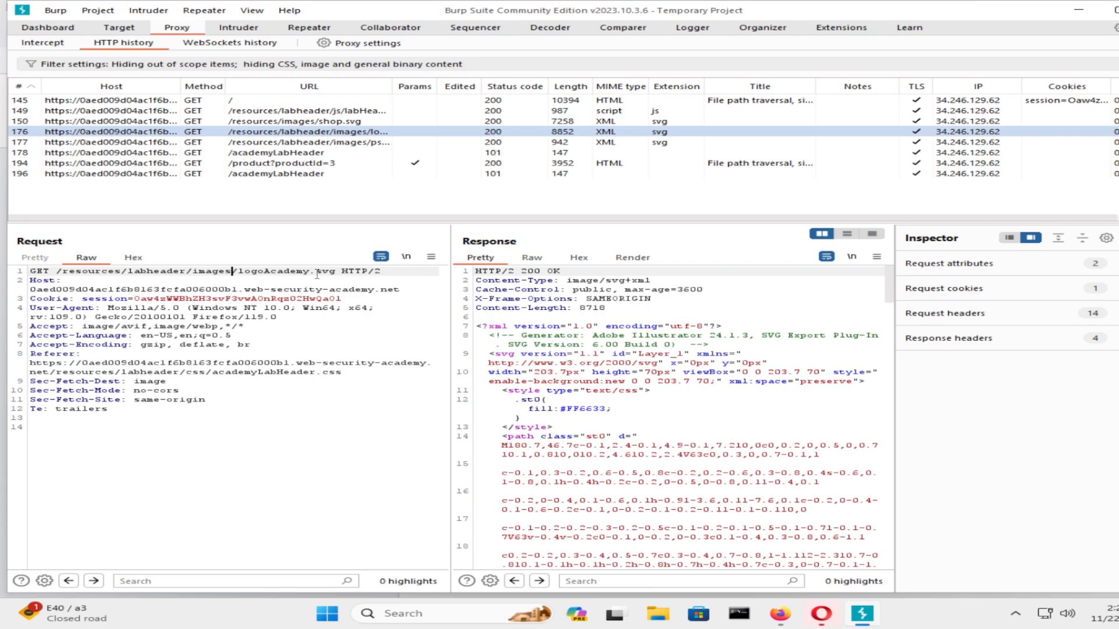
{"action": "left_click", "coordinate": [312, 163]}
{"action": "left_click", "coordinate": [292, 111]}
{"action": "left_click", "coordinate": [294, 101]}
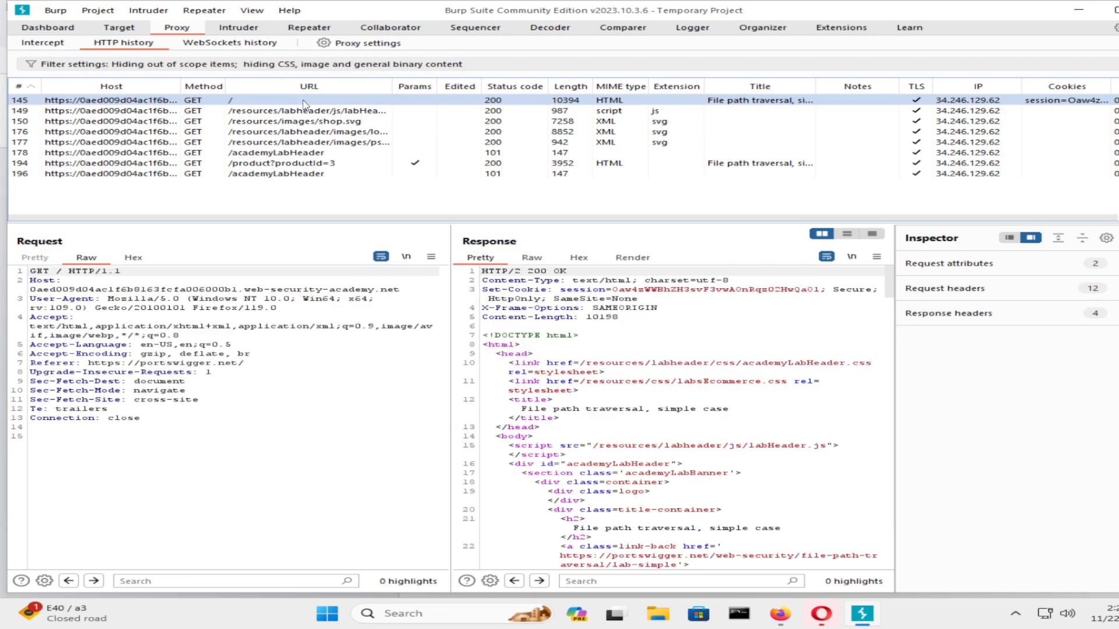
{"action": "left_click", "coordinate": [1078, 8]}
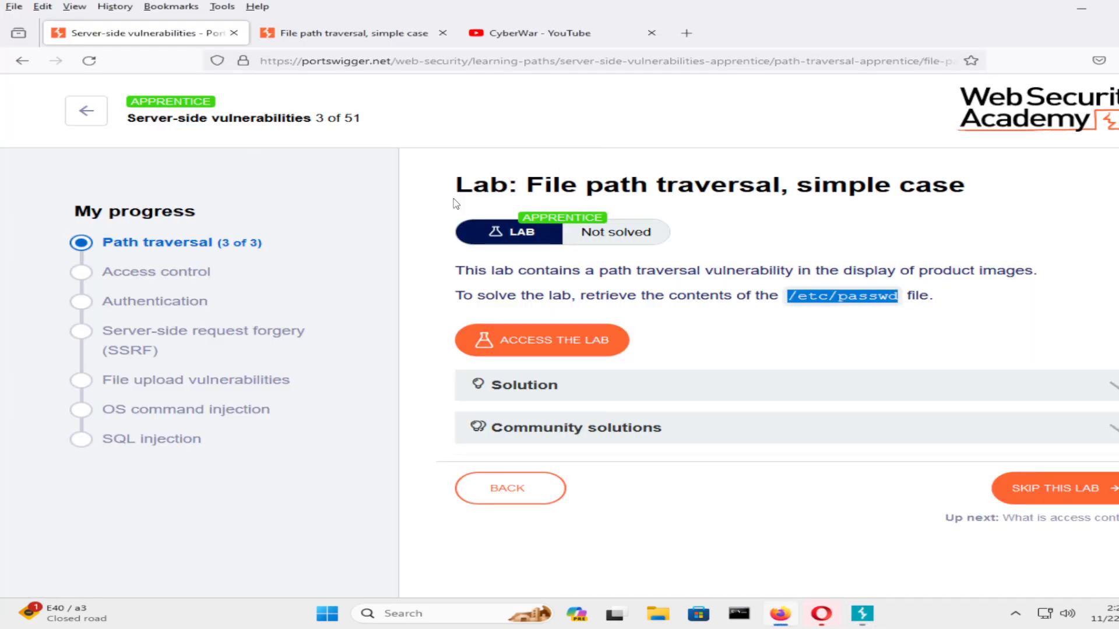
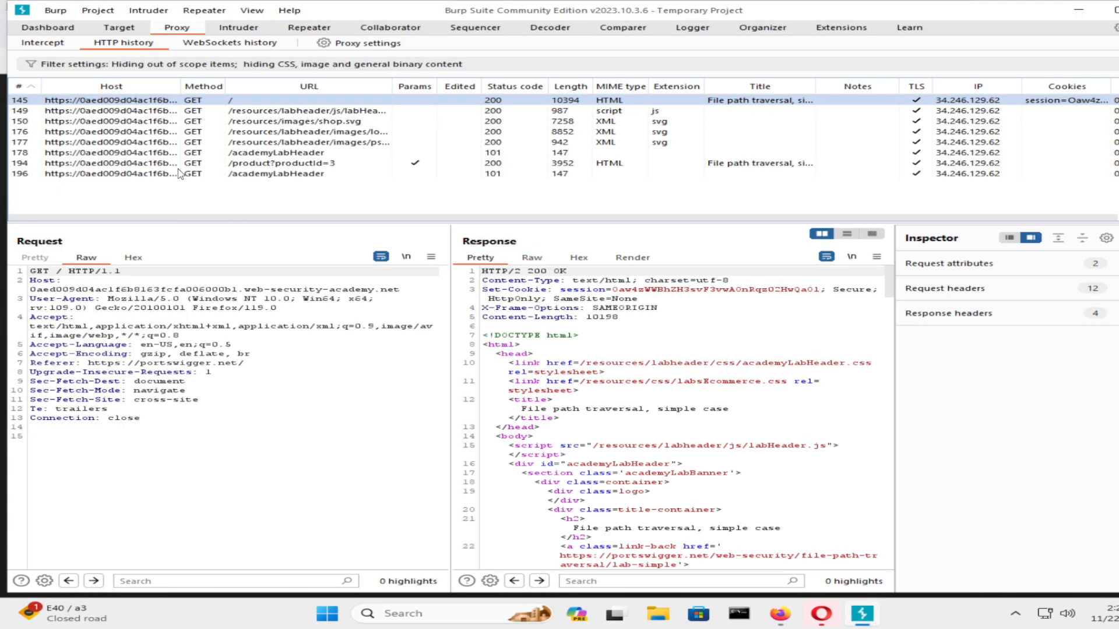
Go through every in-scope request in Burp's HTTP history, ending on /product?productId=3, to look for the product image request.
{"action": "left_click", "coordinate": [322, 175]}
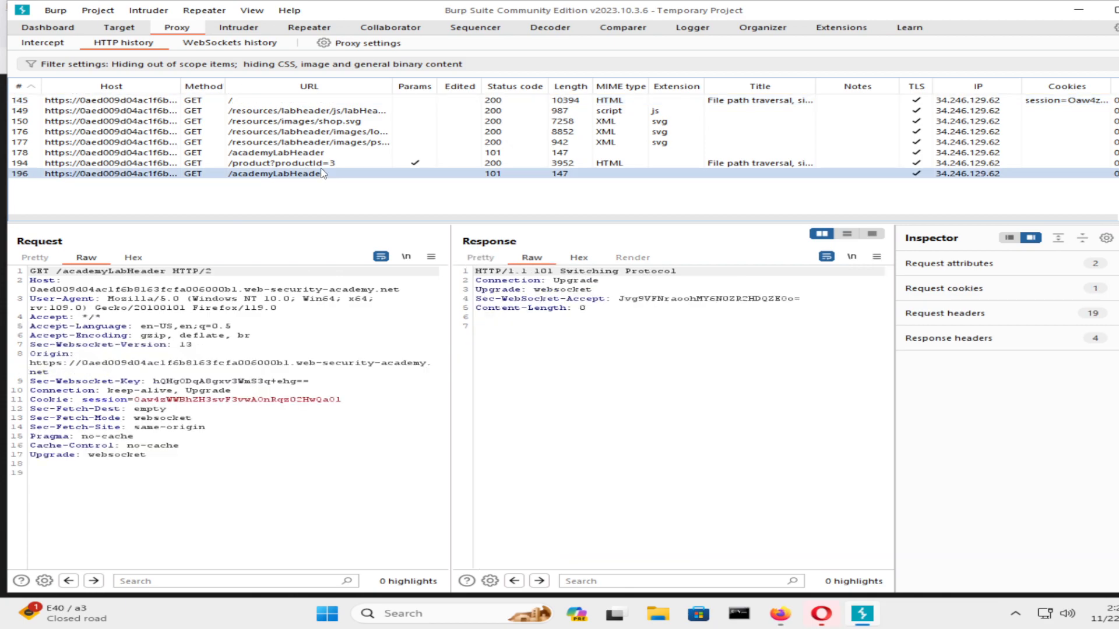
{"action": "left_click", "coordinate": [306, 132]}
{"action": "left_click", "coordinate": [303, 111]}
{"action": "key", "text": "Up"}
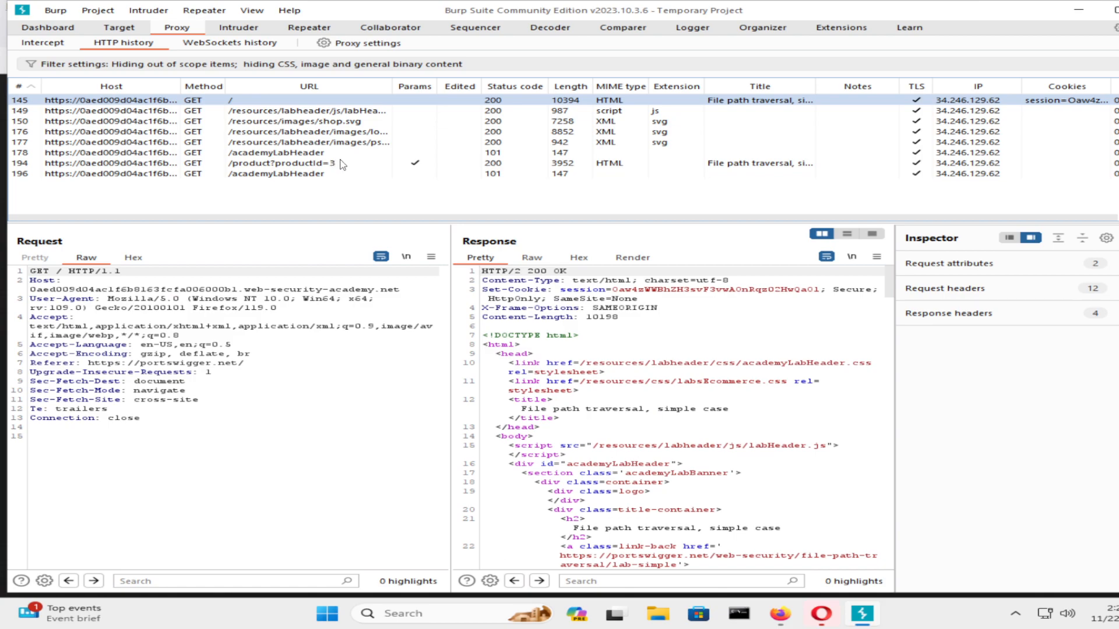
{"action": "key", "text": "Down"}
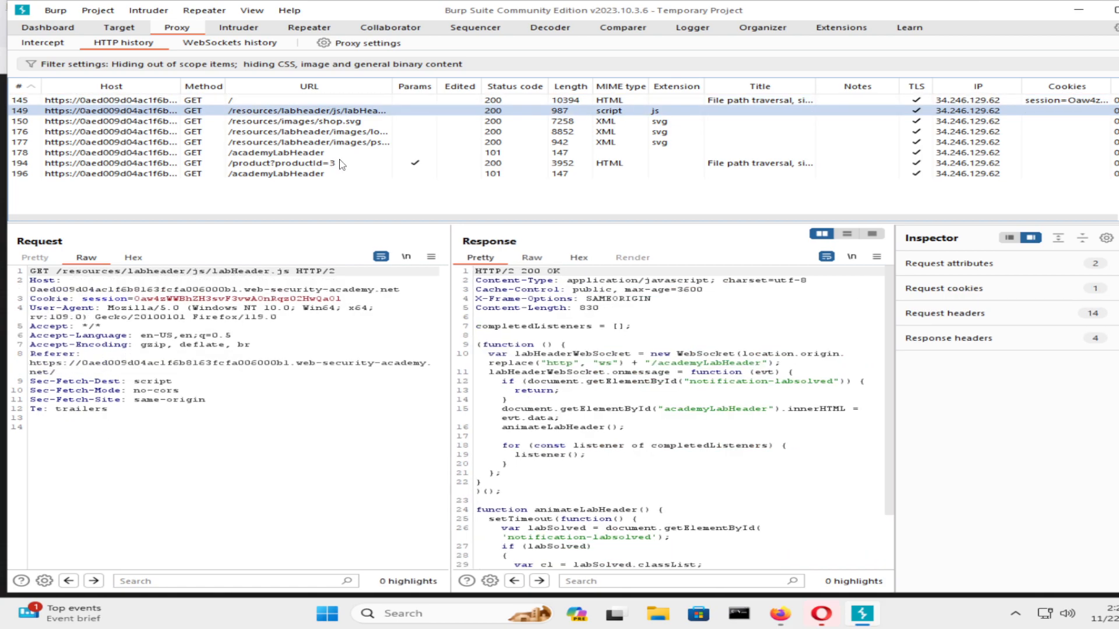
{"action": "key", "text": "Down"}
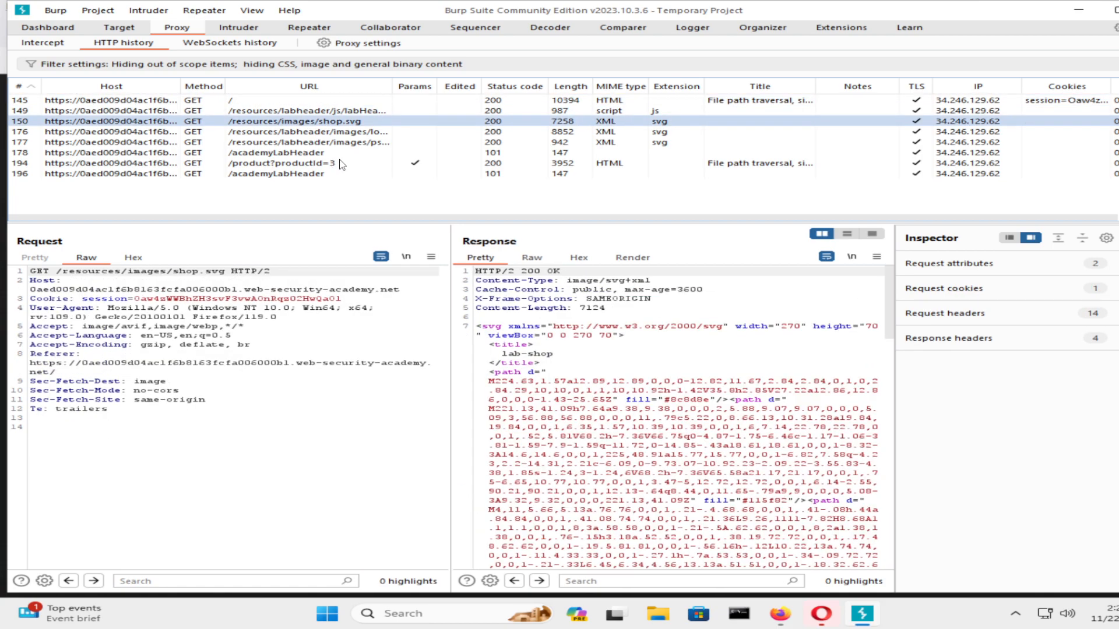
{"action": "key", "text": "Down"}
{"action": "key", "text": "Down"}
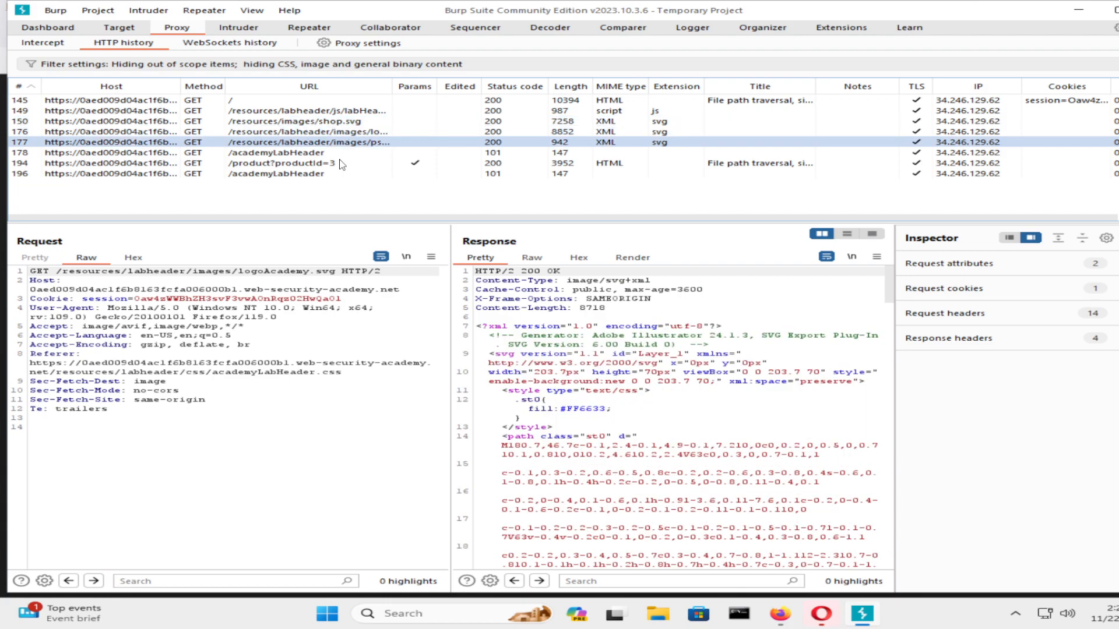
{"action": "key", "text": "Down"}
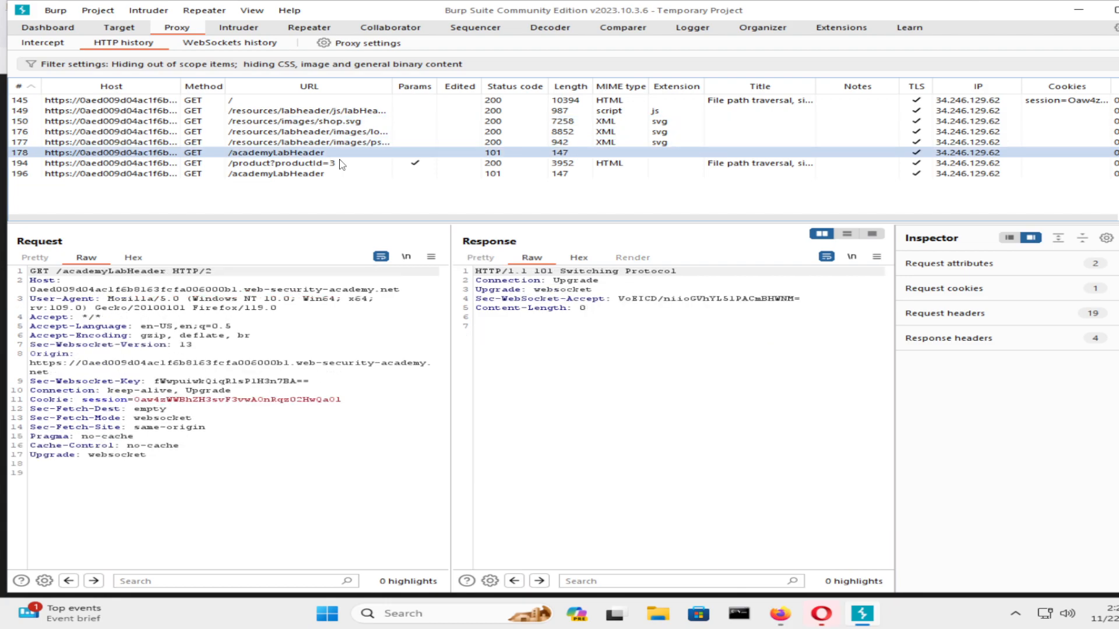
{"action": "key", "text": "Down"}
{"action": "key", "text": "Down"}
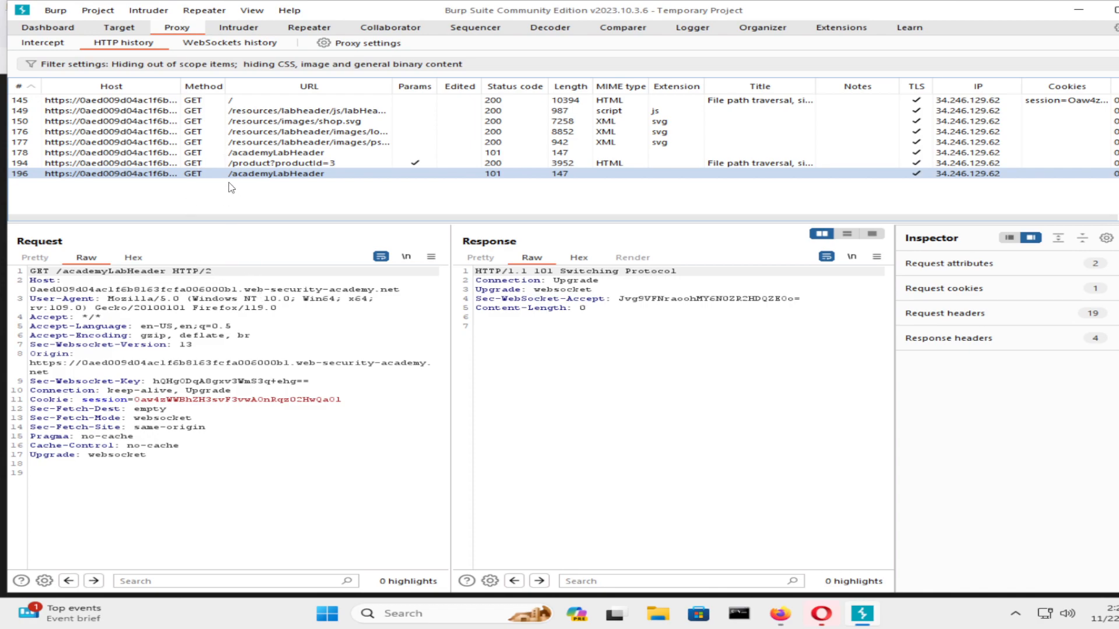
{"action": "left_click", "coordinate": [261, 142]}
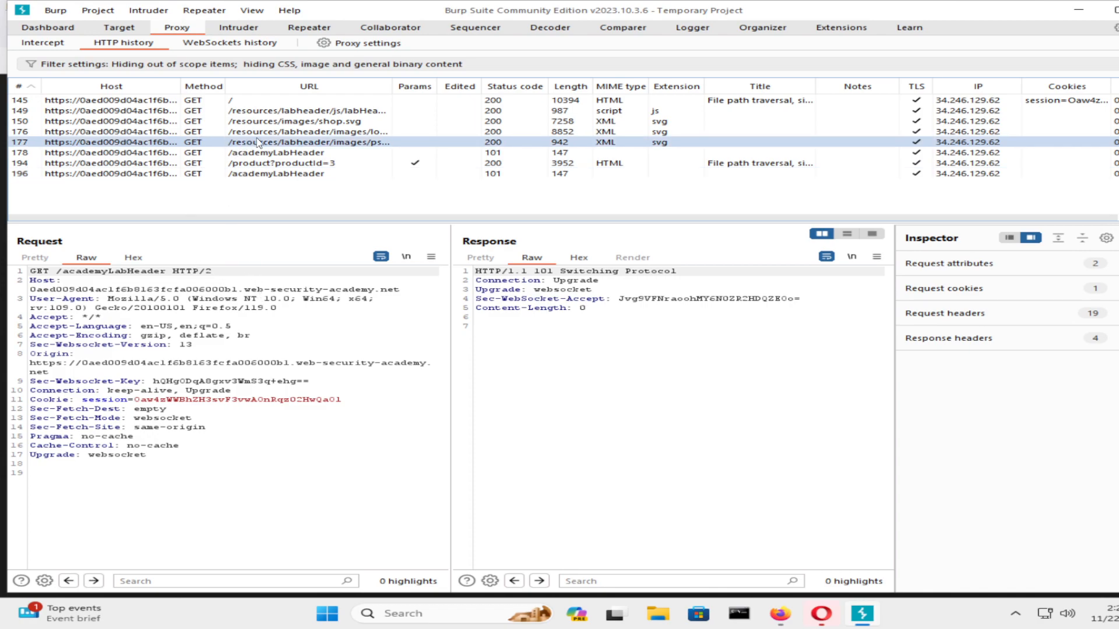
{"action": "left_click", "coordinate": [232, 174]}
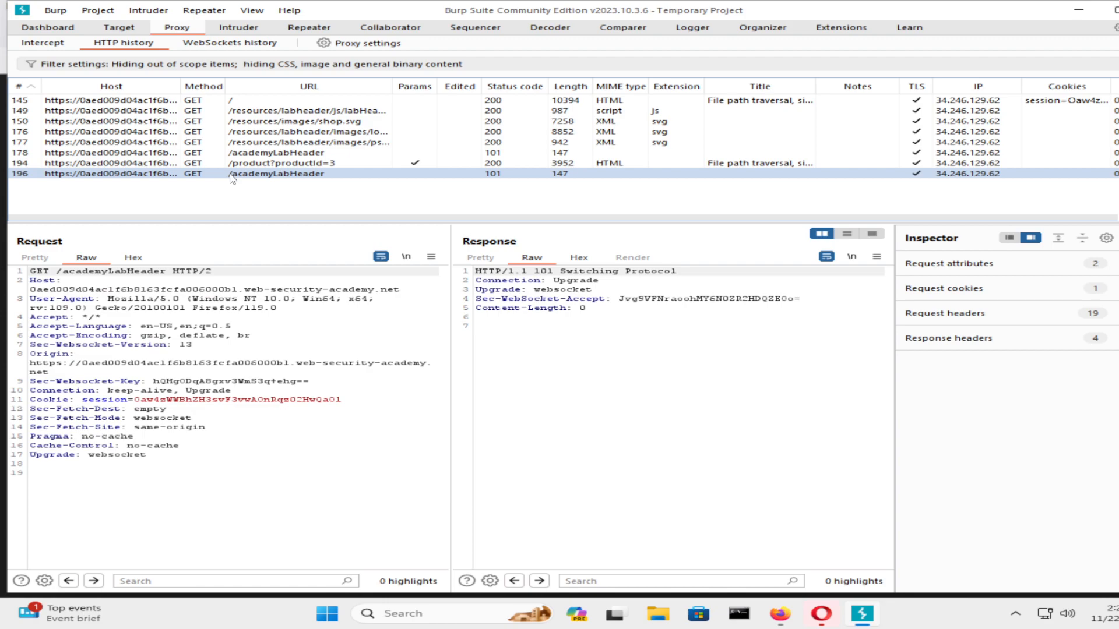
{"action": "left_click", "coordinate": [265, 143]}
{"action": "left_click", "coordinate": [265, 152]}
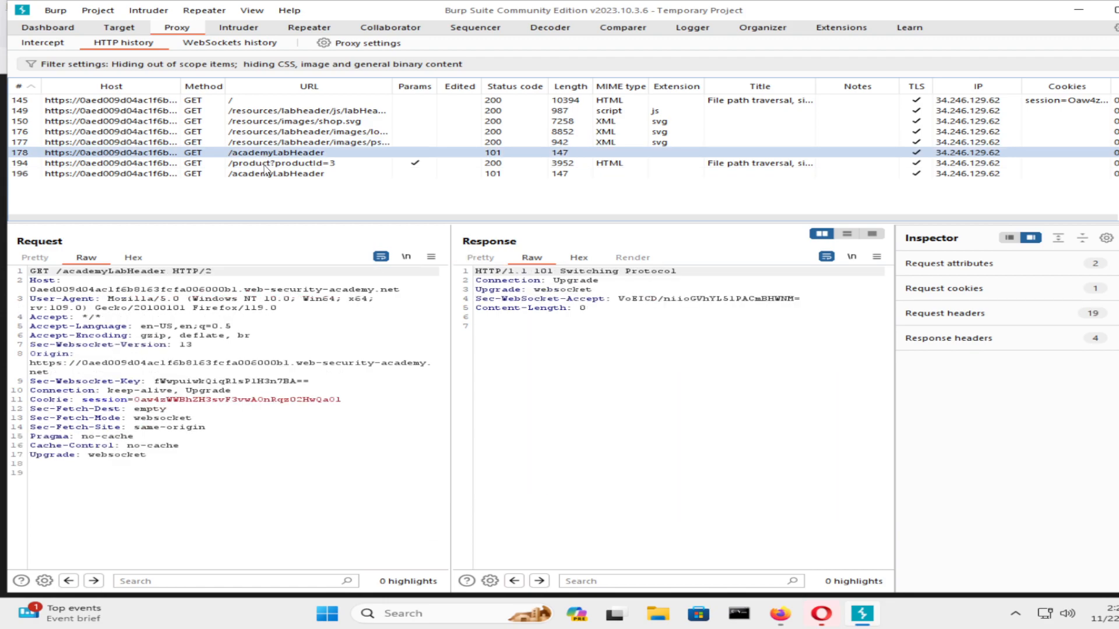
{"action": "left_click", "coordinate": [265, 164]}
Include images in the HTTP history filter and open the /image?filename=52.jpg request.
{"action": "left_click", "coordinate": [232, 65]}
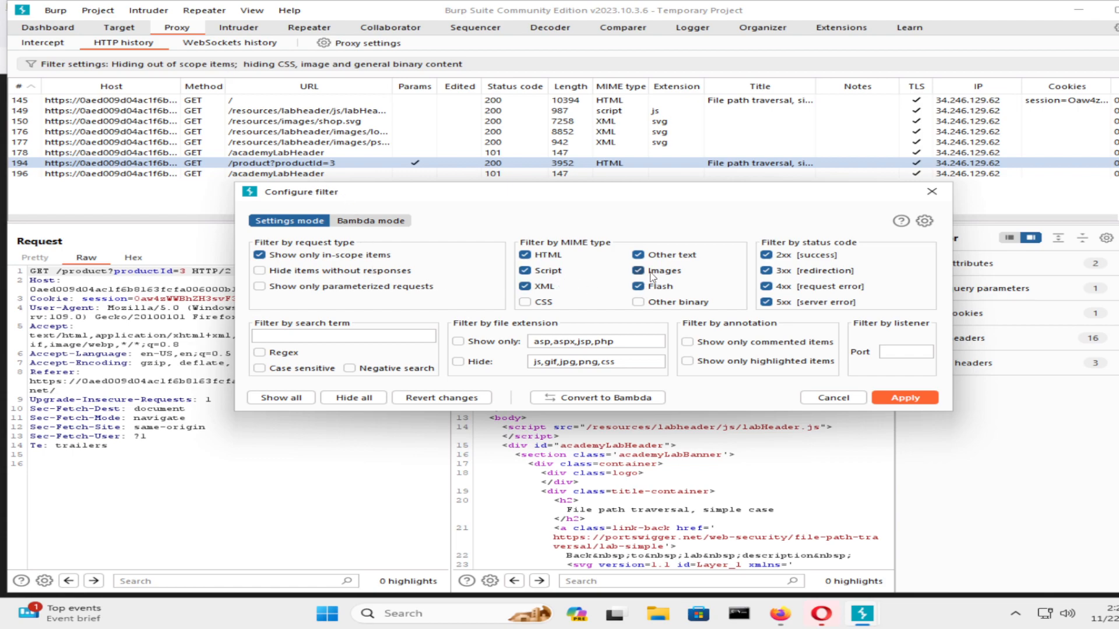
{"action": "left_click", "coordinate": [929, 402]}
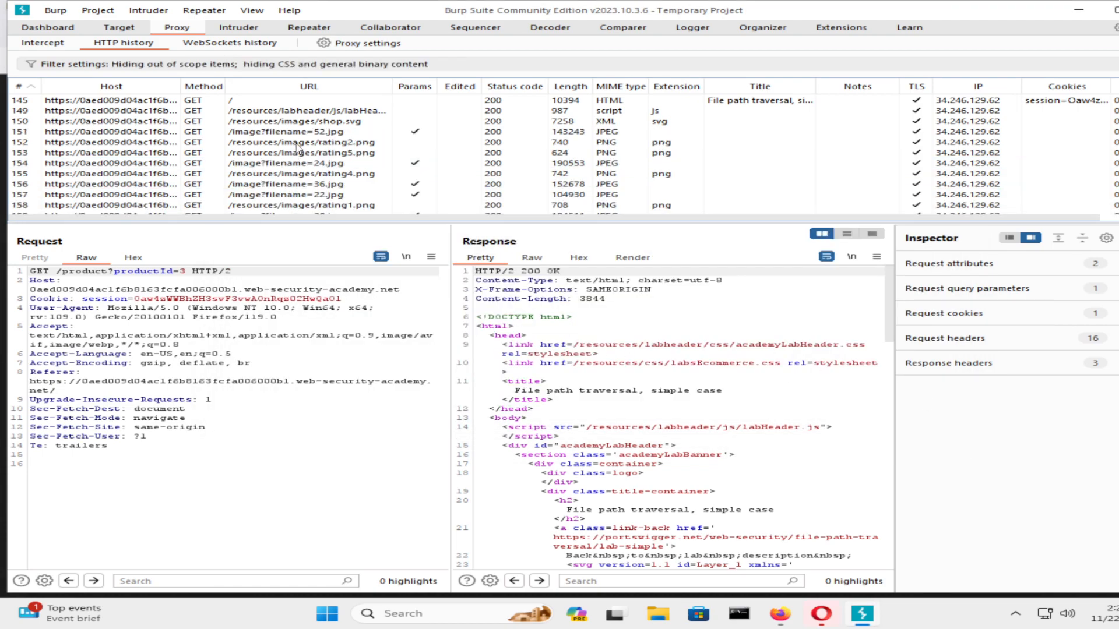
{"action": "left_click", "coordinate": [306, 133]}
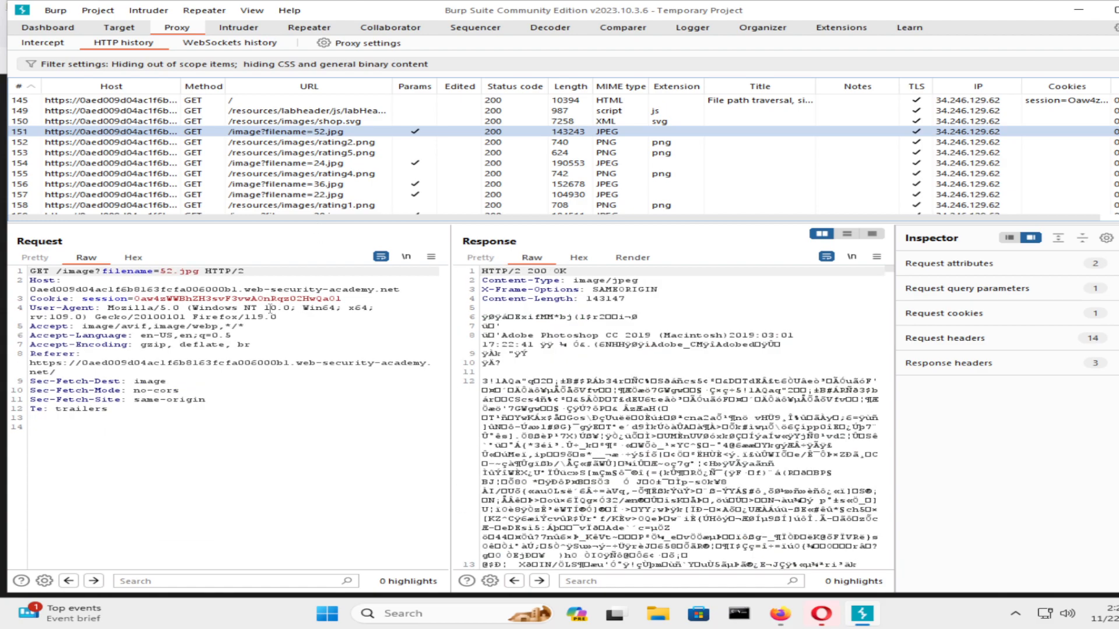
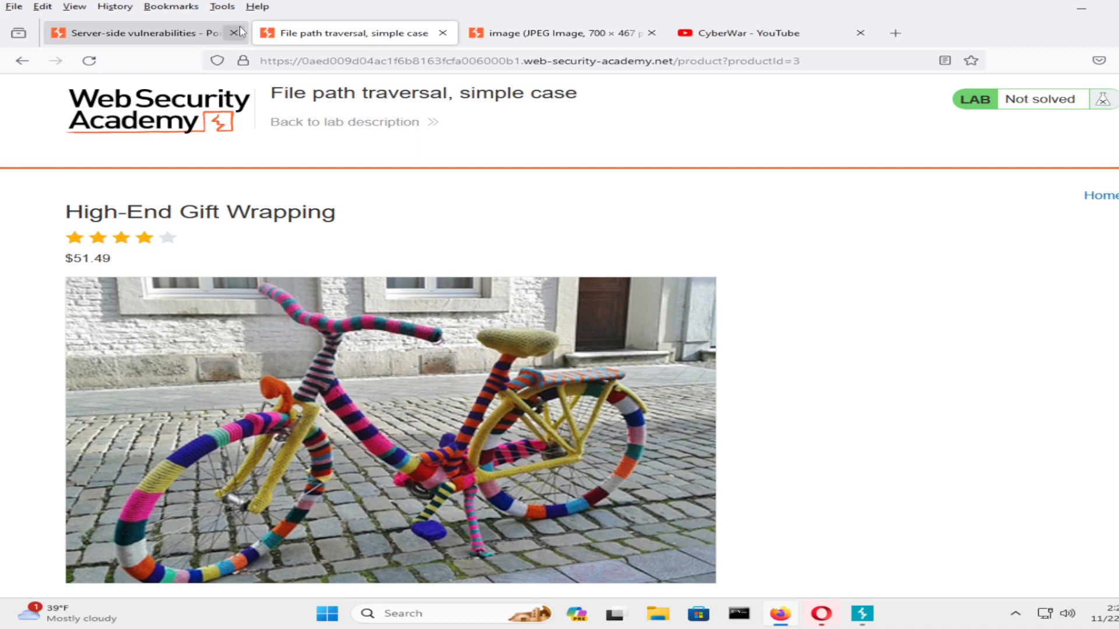
Check the lab's status on the lab description and product pages, and reveal and read the description page's Solution section.
{"action": "left_click", "coordinate": [146, 32]}
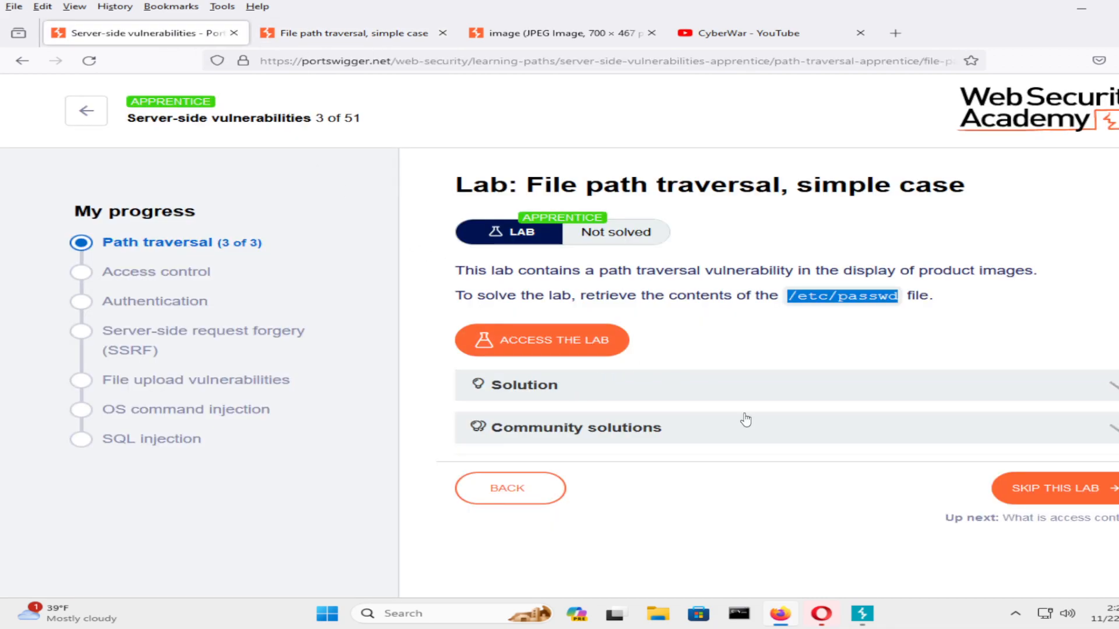
{"action": "left_click", "coordinate": [357, 37]}
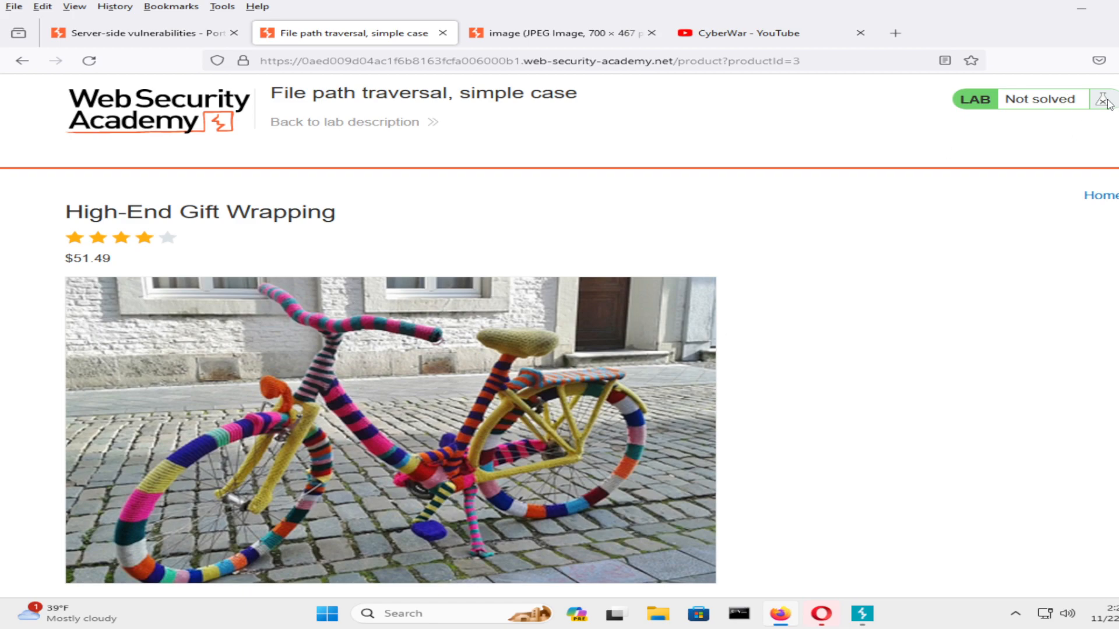
{"action": "left_click", "coordinate": [164, 35]}
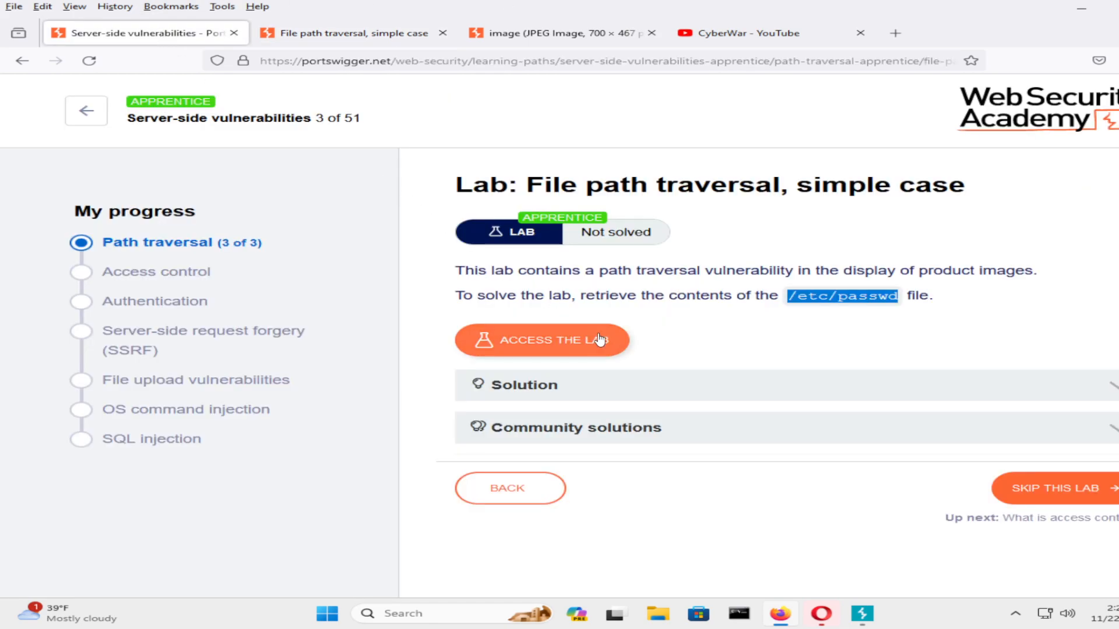
{"action": "left_click", "coordinate": [581, 383]}
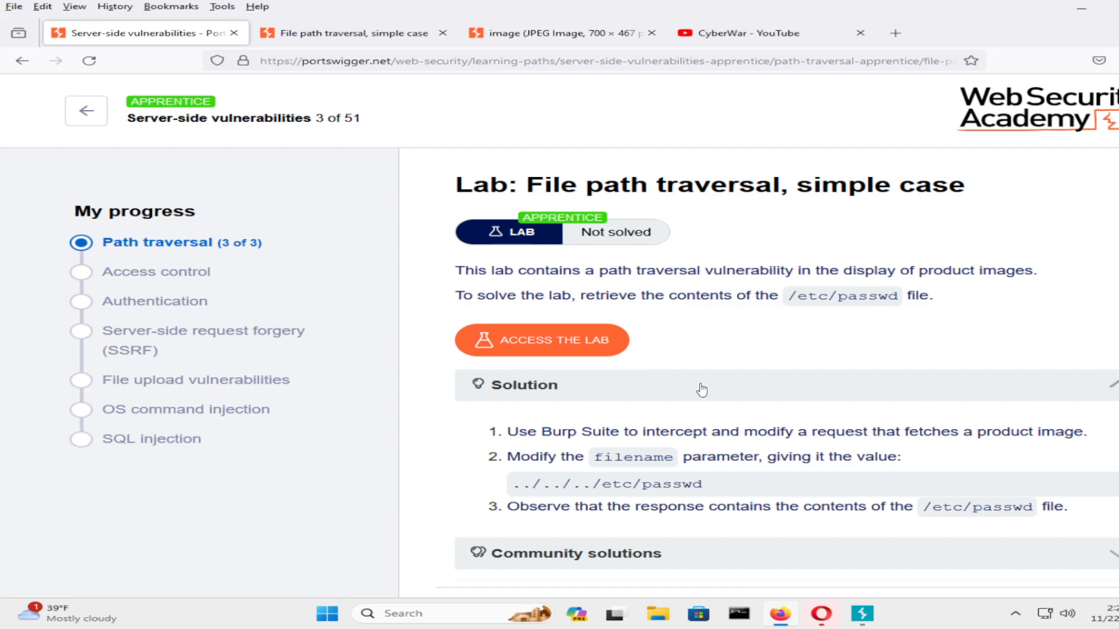
{"action": "scroll", "coordinate": [705, 390], "scroll_direction": "down", "scroll_amount": 2}
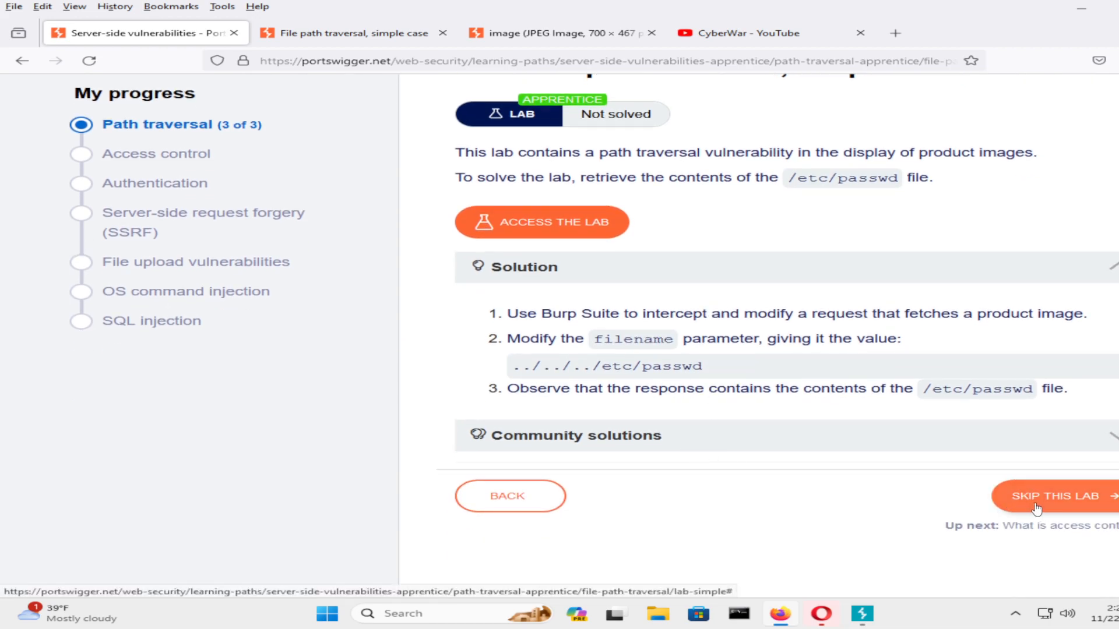
{"action": "scroll", "coordinate": [778, 265], "scroll_direction": "up", "scroll_amount": 2}
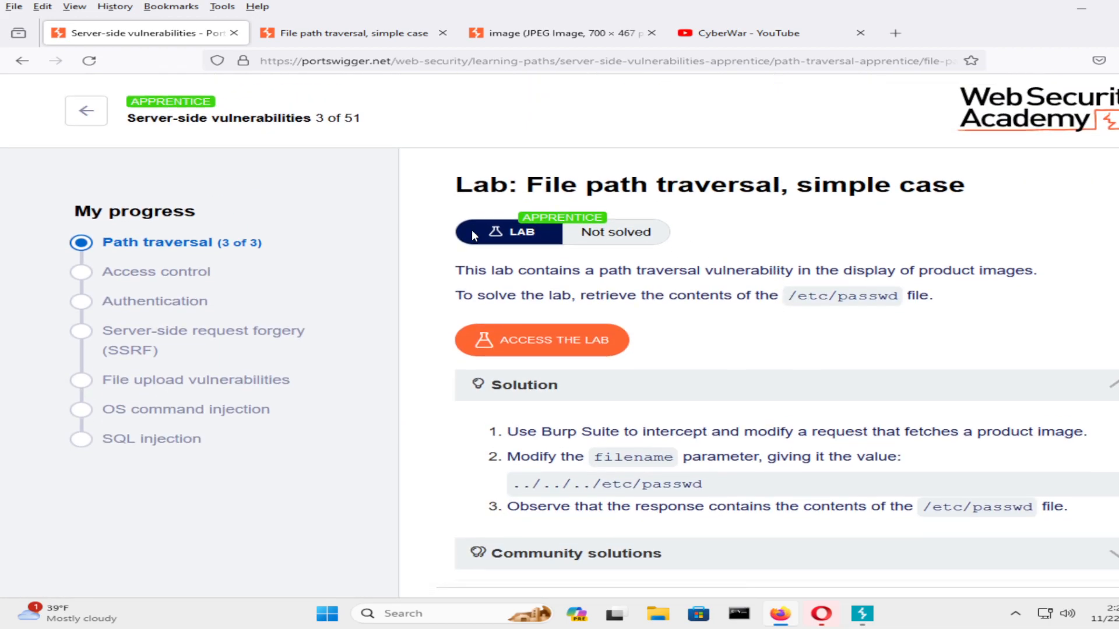
Launch the lab again from its description page and reload the description page to update the lab's status.
{"action": "left_click", "coordinate": [557, 350]}
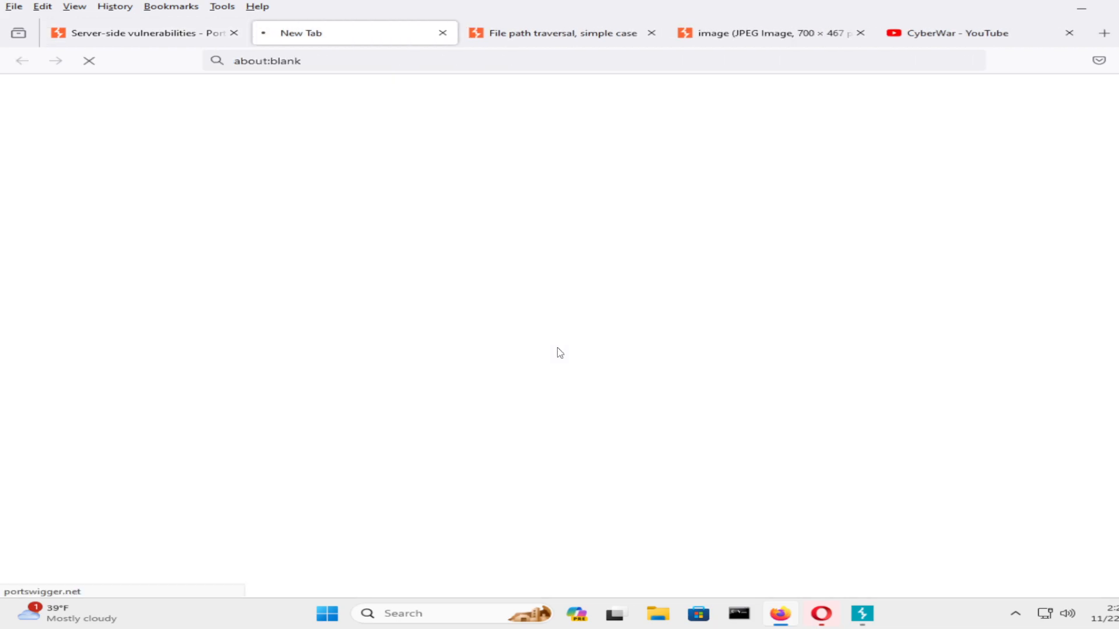
{"action": "left_click", "coordinate": [543, 44]}
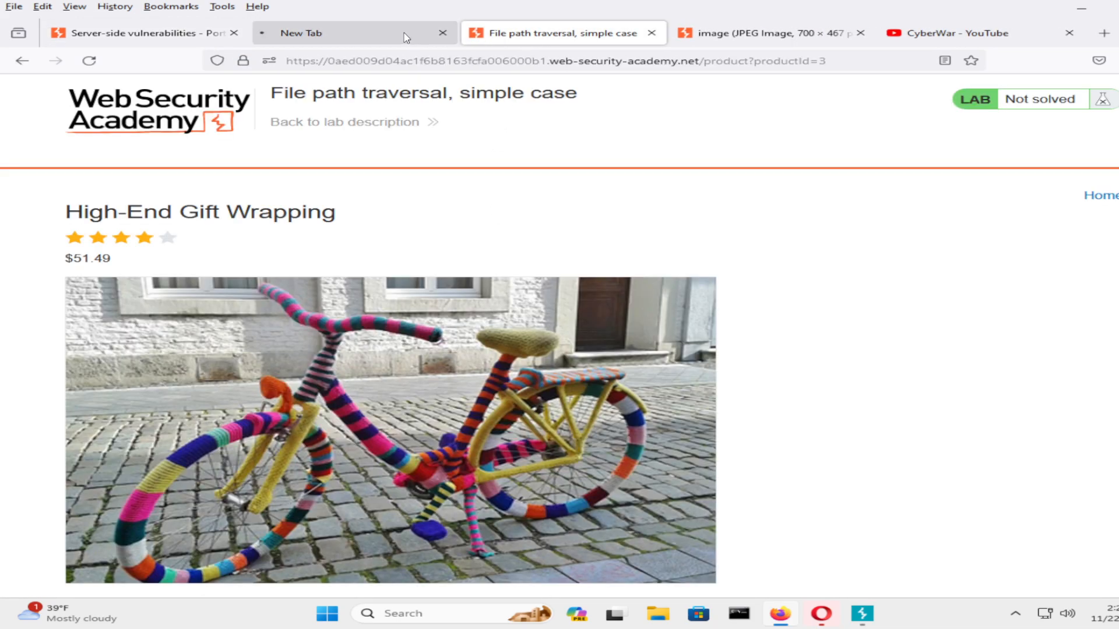
{"action": "left_click", "coordinate": [153, 32]}
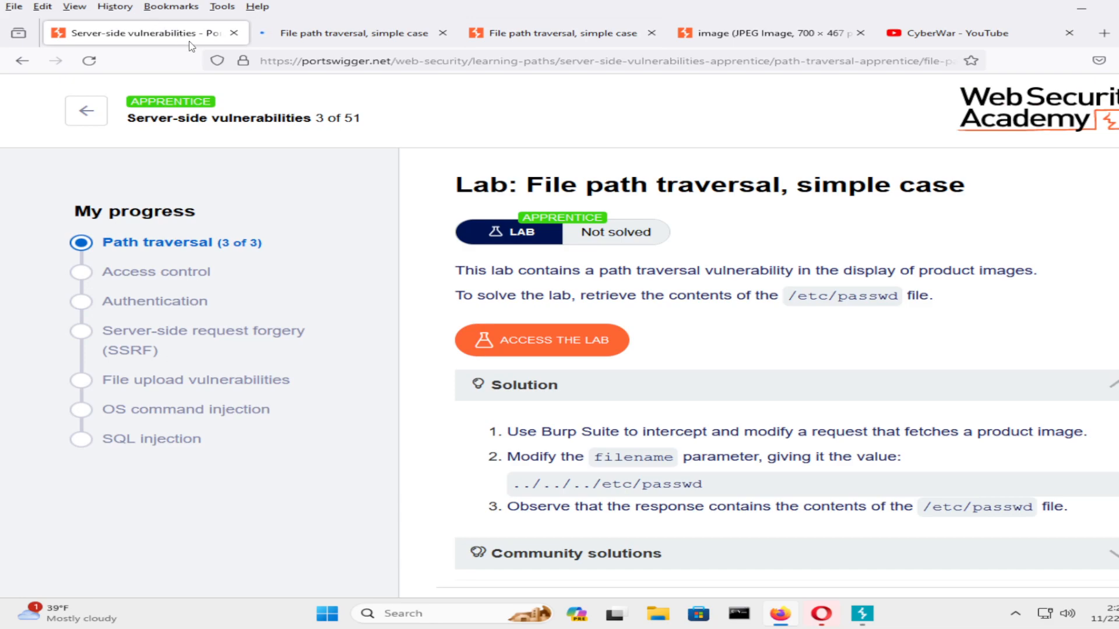
{"action": "left_click", "coordinate": [88, 61]}
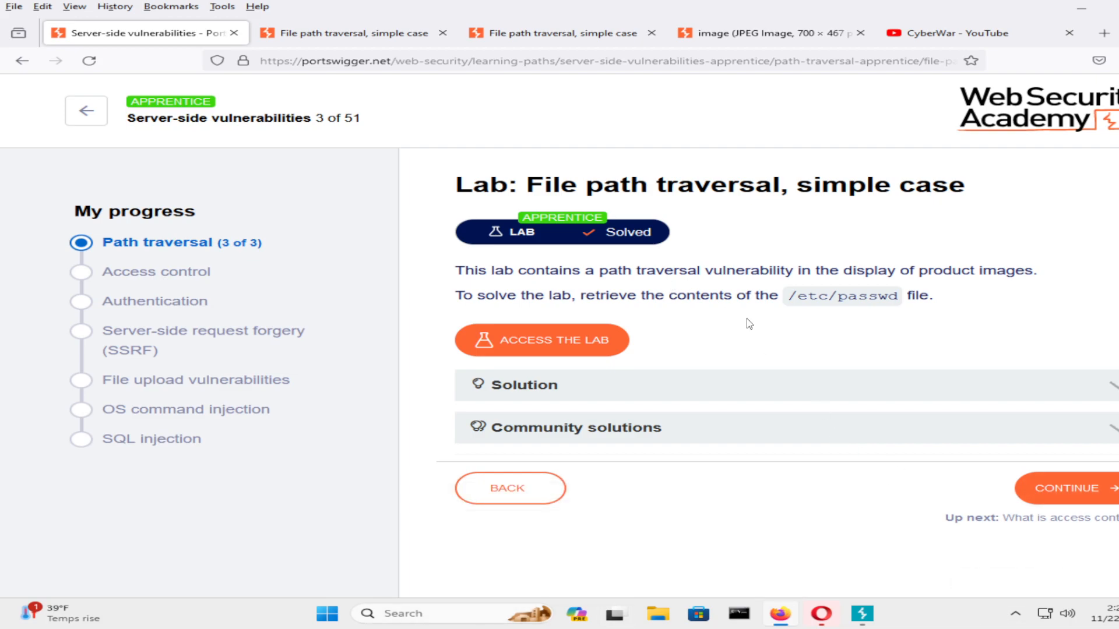
Continue the learning path to the "What is access control?" lesson and skim its content.
{"action": "left_click", "coordinate": [1053, 493]}
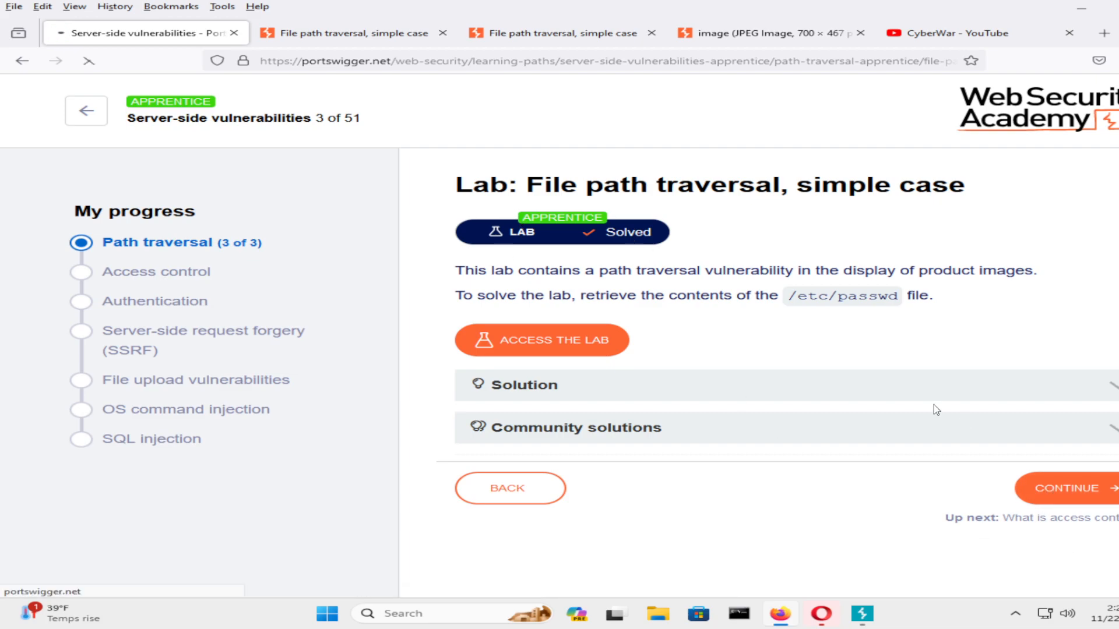
{"action": "scroll", "coordinate": [697, 258], "scroll_direction": "down", "scroll_amount": 3}
{"action": "scroll", "coordinate": [697, 258], "scroll_direction": "up", "scroll_amount": 3}
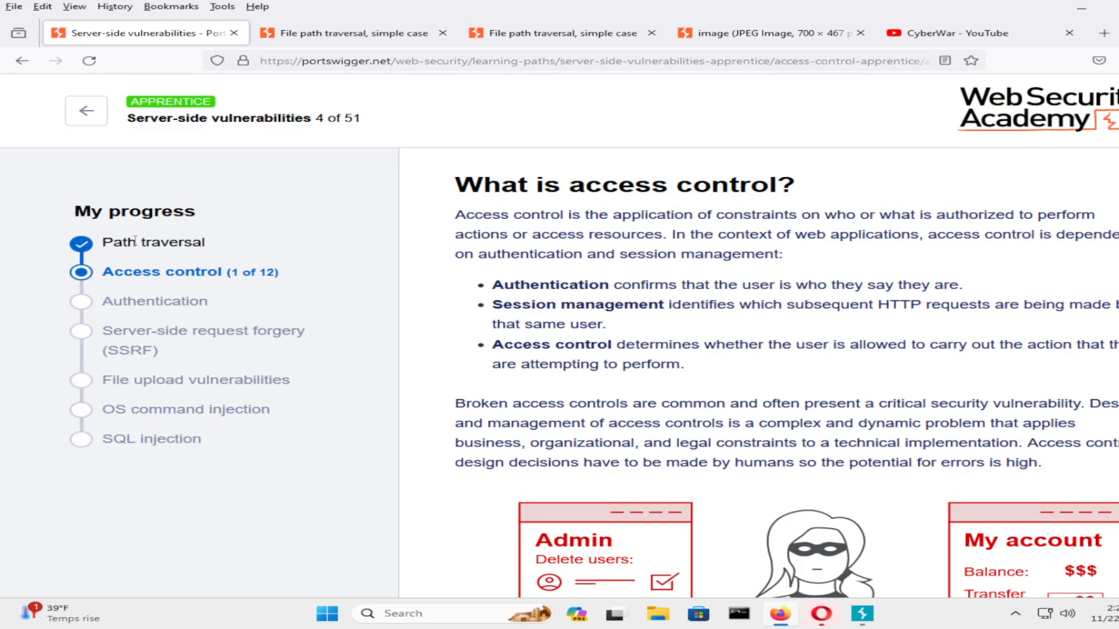
{"action": "scroll", "coordinate": [686, 319], "scroll_direction": "down", "scroll_amount": 5}
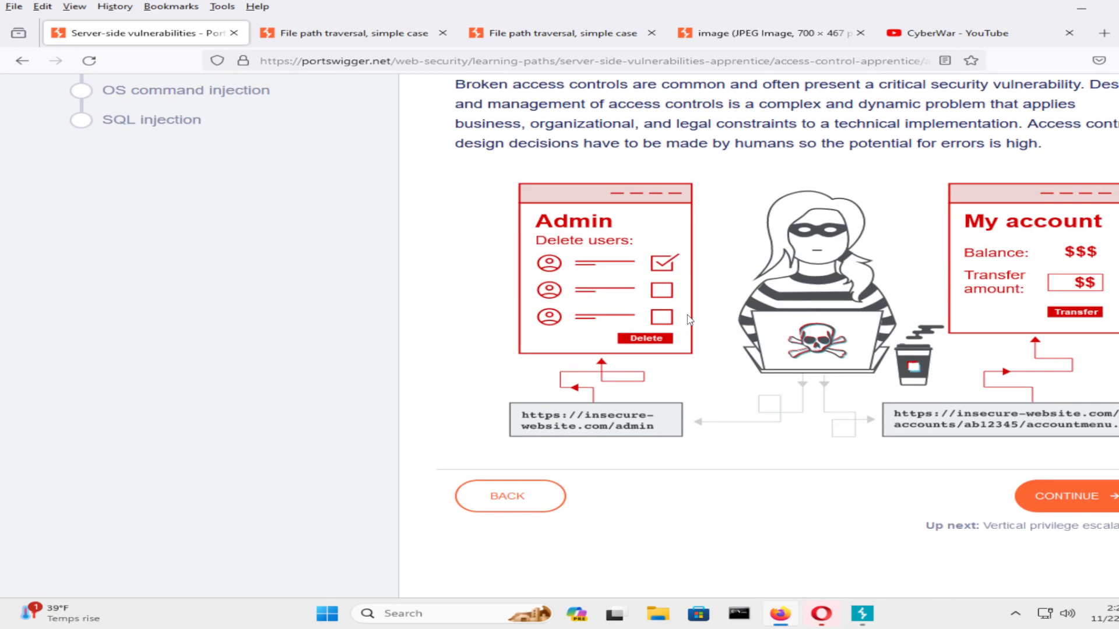
{"action": "scroll", "coordinate": [687, 320], "scroll_direction": "up", "scroll_amount": 5}
Return to the Server-side vulnerabilities learning path overview, expand the Path traversal section and review the lessons and topics listed.
{"action": "left_click", "coordinate": [88, 111]}
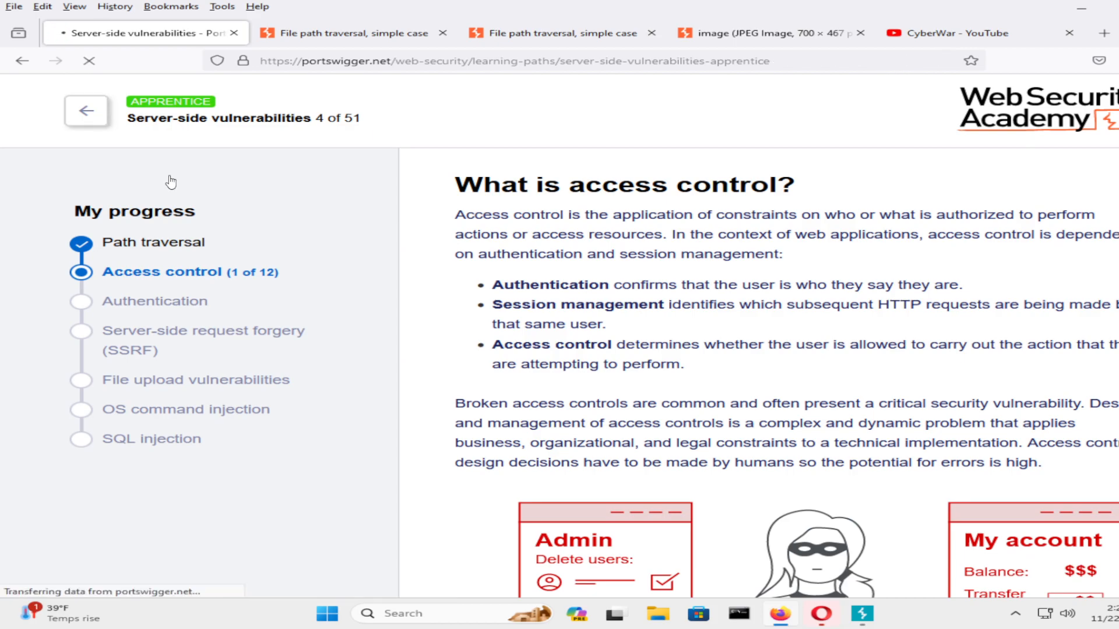
{"action": "scroll", "coordinate": [510, 415], "scroll_direction": "down", "scroll_amount": 5}
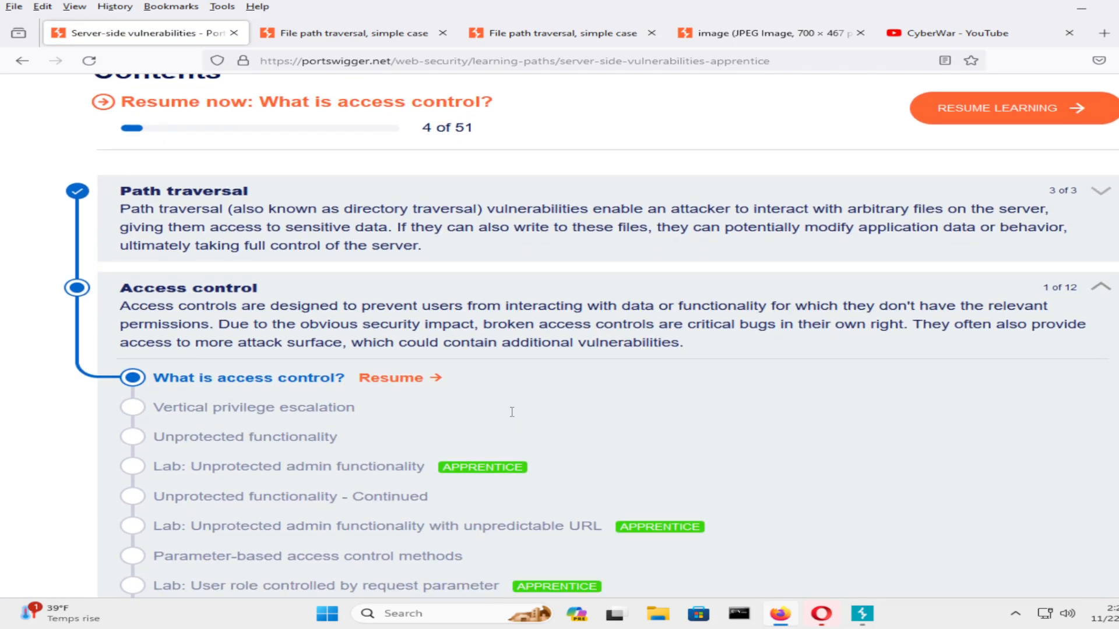
{"action": "scroll", "coordinate": [512, 406], "scroll_direction": "down", "scroll_amount": 1}
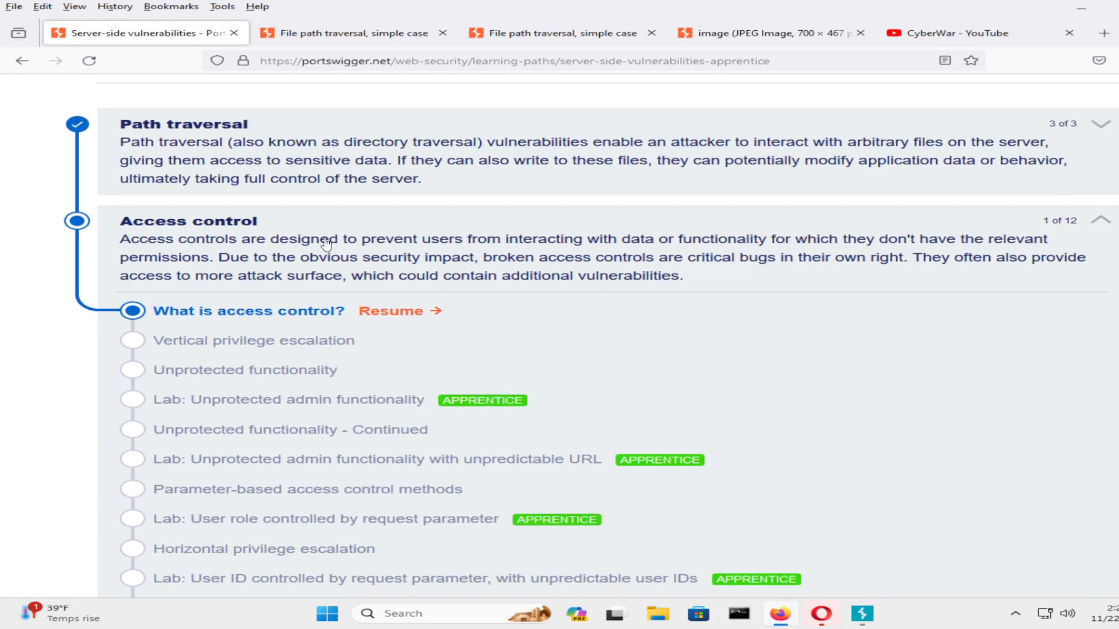
{"action": "left_click", "coordinate": [265, 153]}
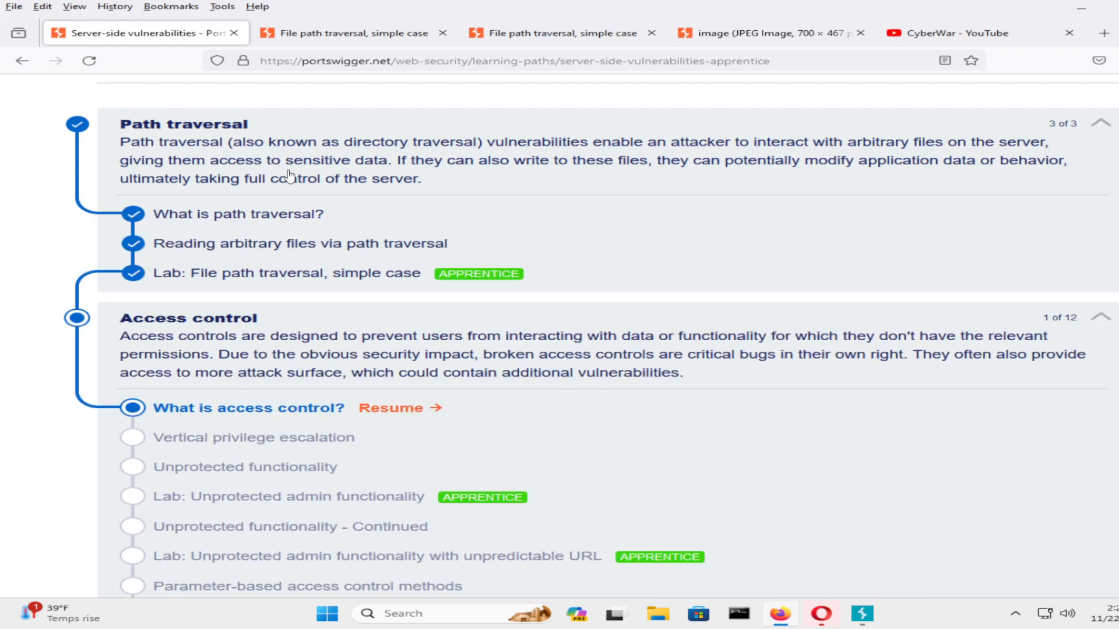
{"action": "scroll", "coordinate": [332, 365], "scroll_direction": "down", "scroll_amount": 4}
{"action": "scroll", "coordinate": [333, 315], "scroll_direction": "up", "scroll_amount": 2}
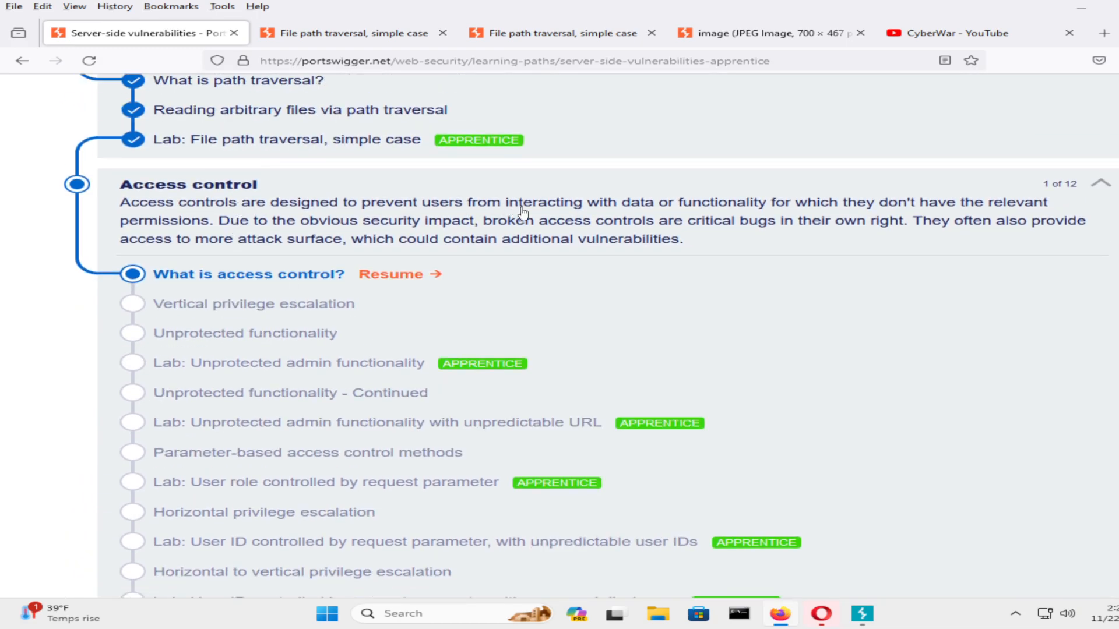
{"action": "scroll", "coordinate": [590, 480], "scroll_direction": "down", "scroll_amount": 7}
{"action": "scroll", "coordinate": [600, 495], "scroll_direction": "down", "scroll_amount": 3}
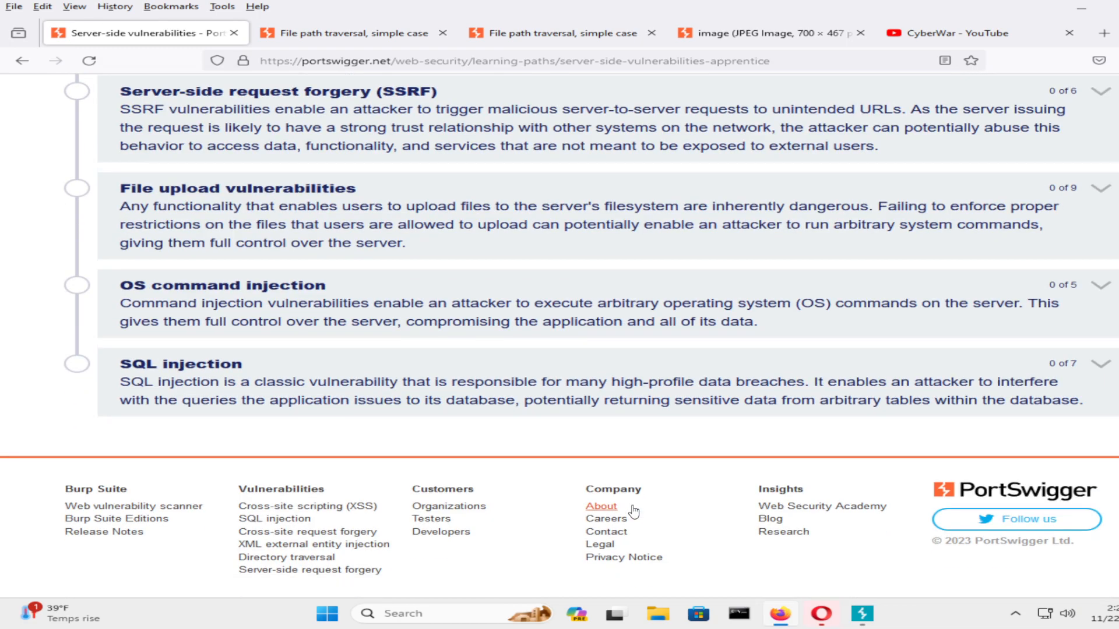
{"action": "scroll", "coordinate": [634, 512], "scroll_direction": "up", "scroll_amount": 15}
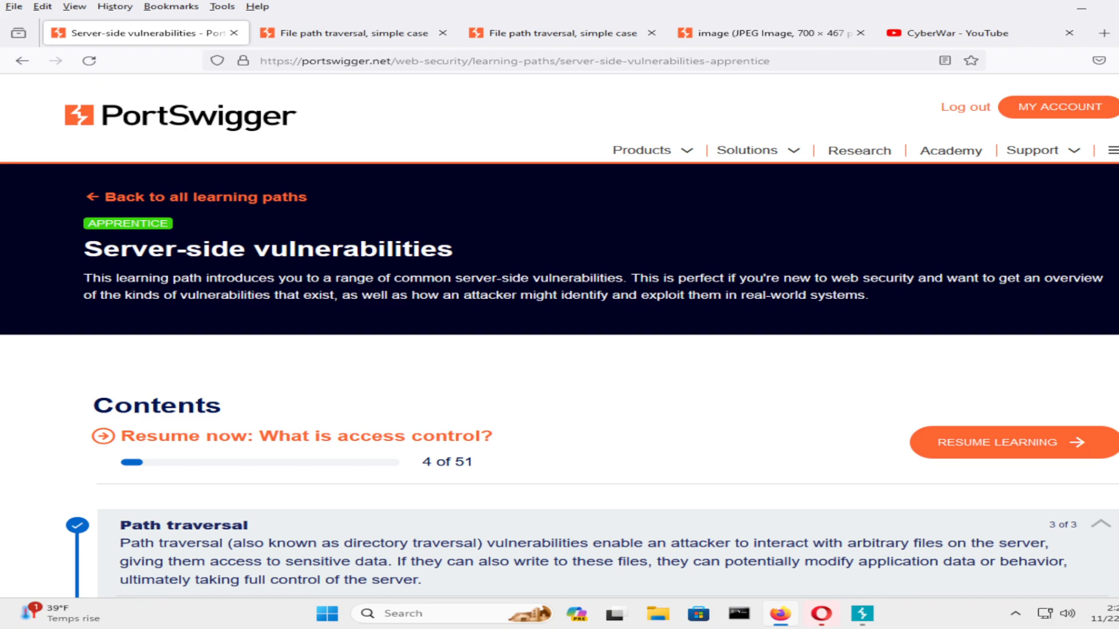
{"action": "mouse_move", "coordinate": [822, 616]}
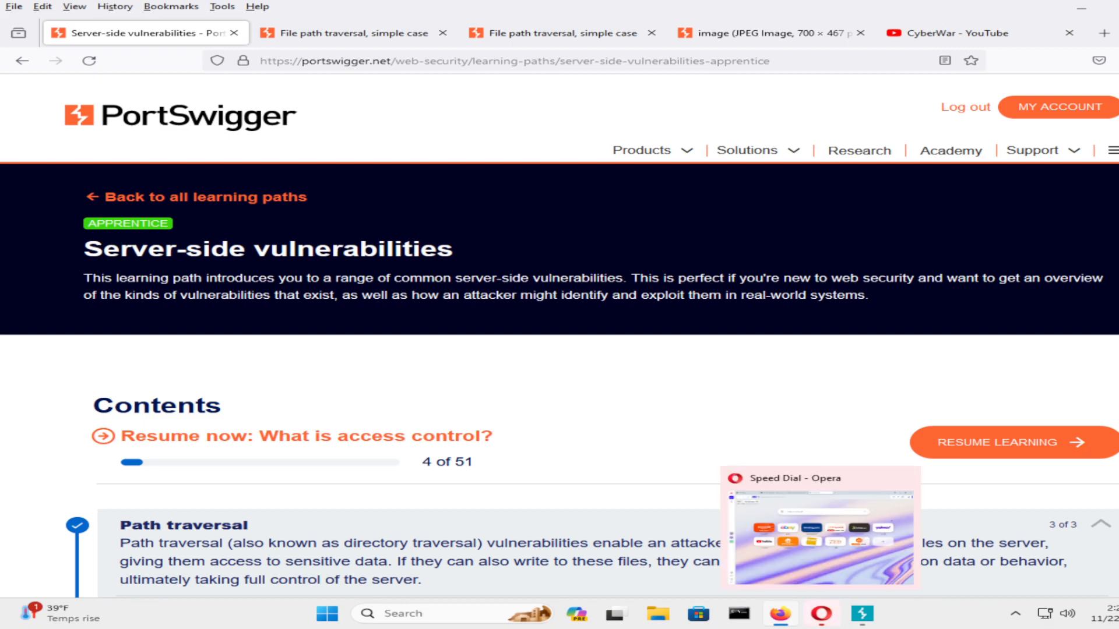